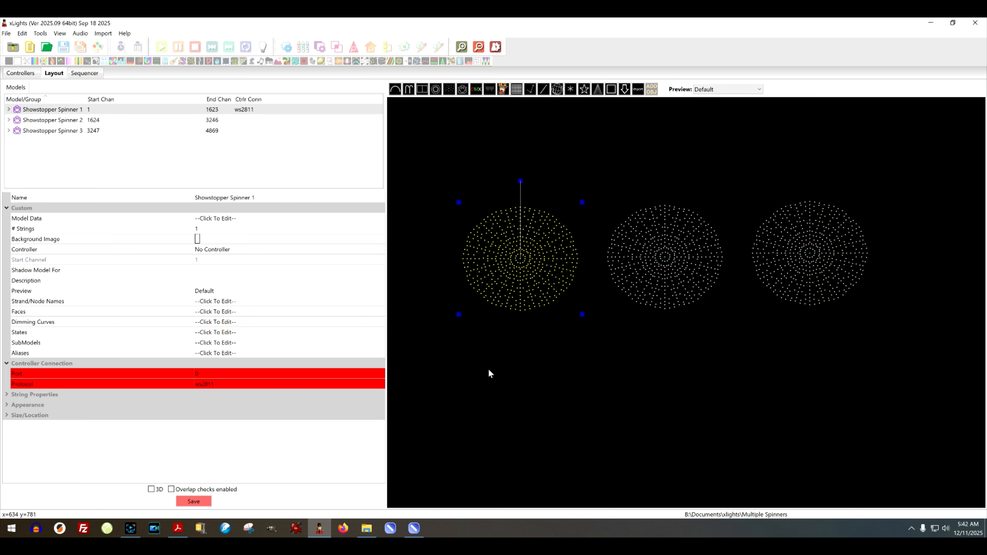
- Save the layout and create a new 40fps (25ms) sequence using My View with the Quick Start option
{"action": "left_click", "coordinate": [193, 501]}
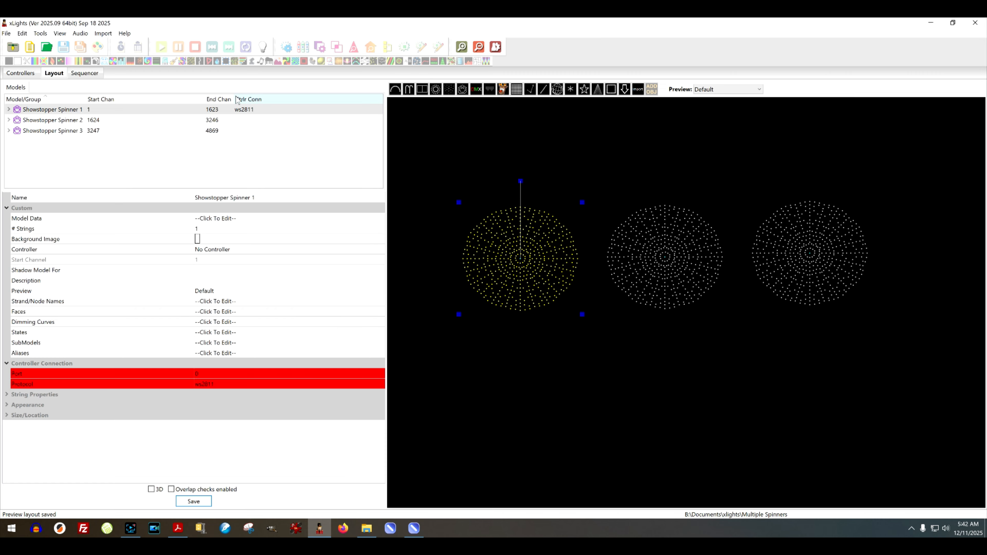
{"action": "left_click", "coordinate": [8, 34]}
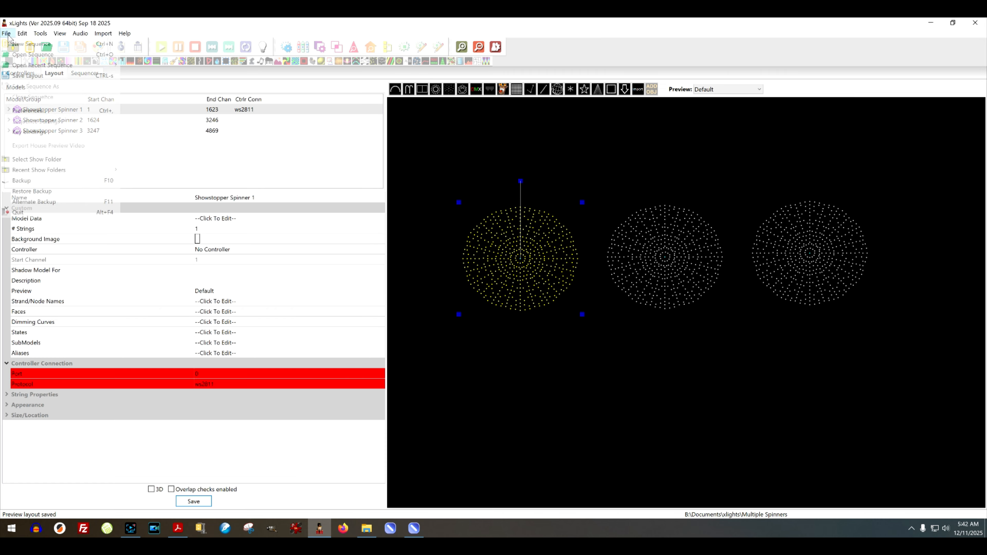
{"action": "left_click", "coordinate": [21, 44]}
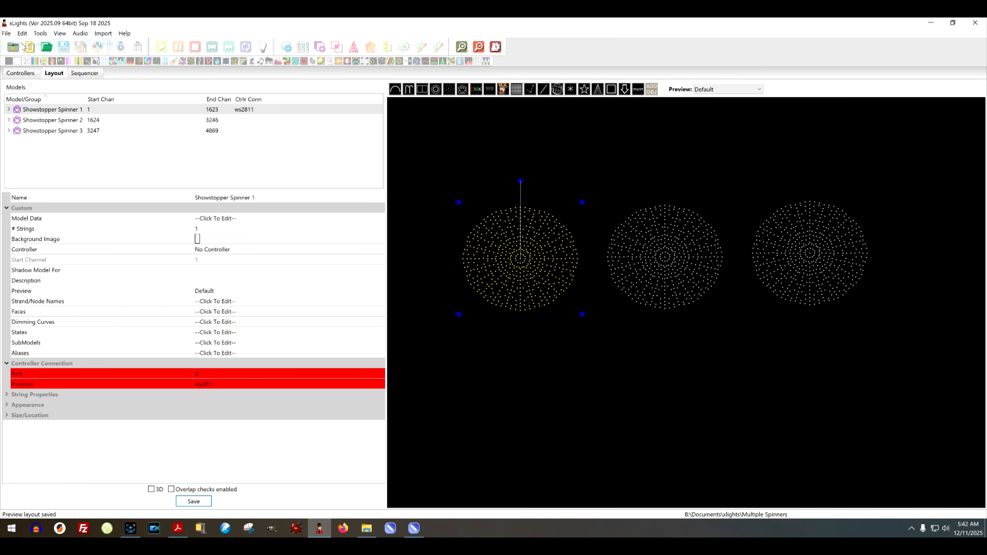
{"action": "left_click", "coordinate": [125, 159]}
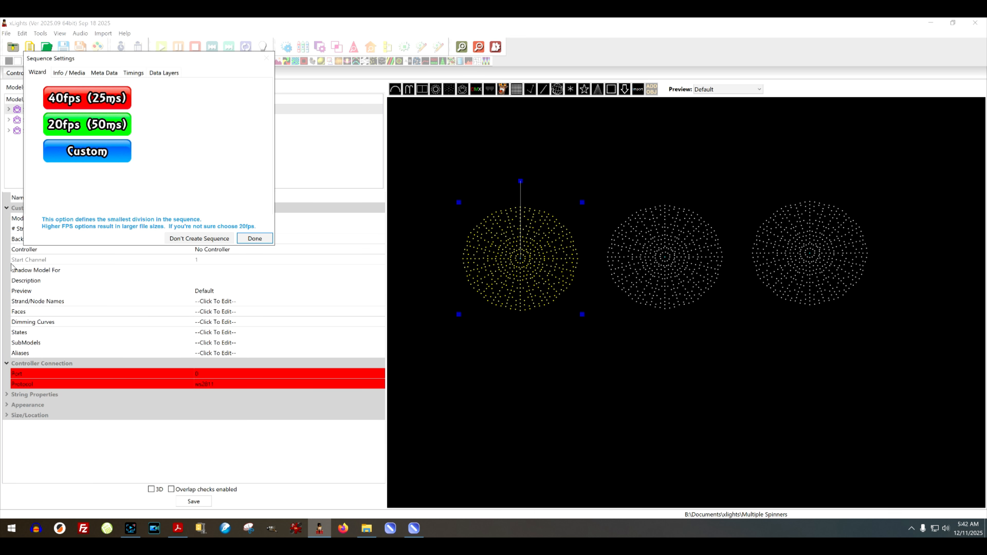
{"action": "left_click", "coordinate": [83, 101]}
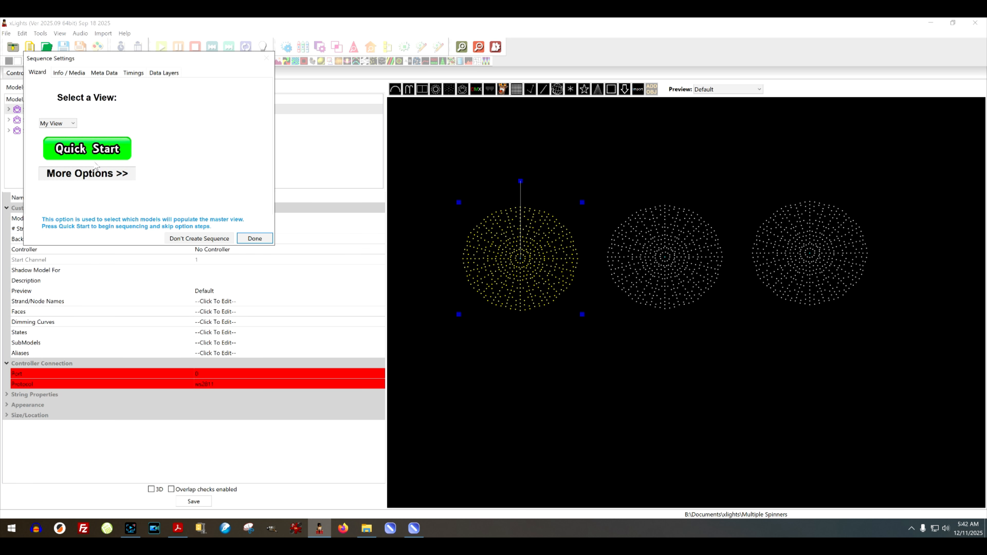
{"action": "left_click", "coordinate": [96, 153]}
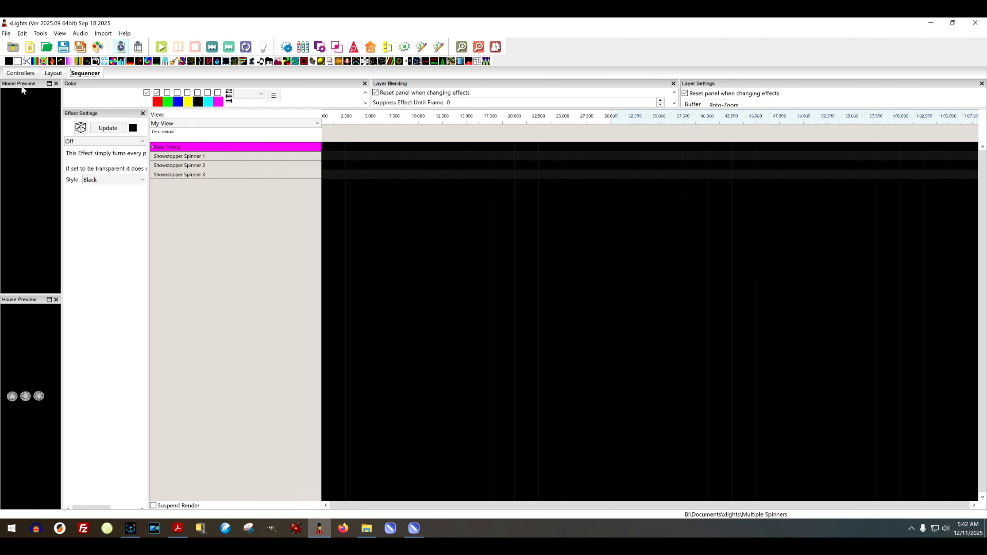
- Dock the House Preview and Model Preview side by side between Color and Layer Blending, and make that row taller
{"action": "left_click_drag", "start_coordinate": [20, 88], "coordinate": [500, 82]}
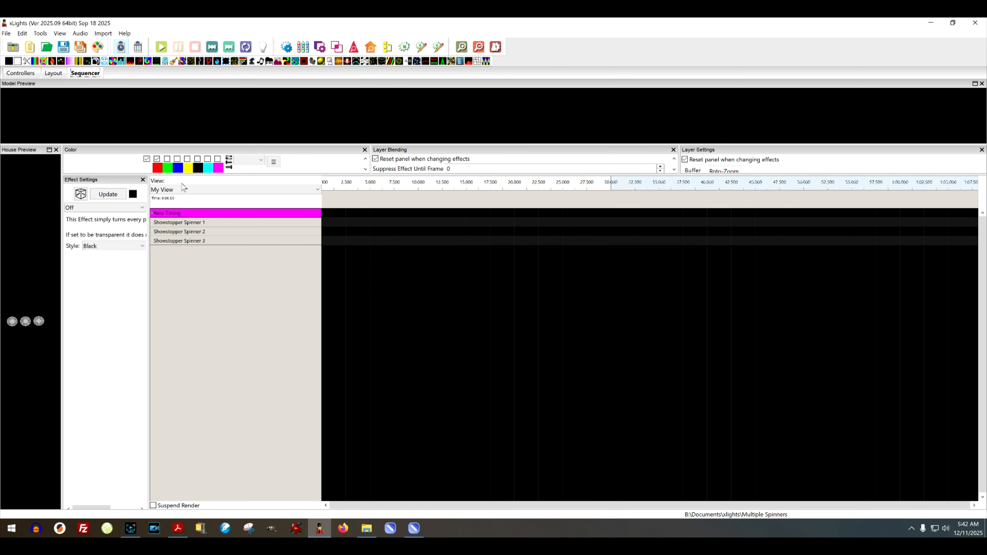
{"action": "left_click_drag", "start_coordinate": [25, 153], "coordinate": [309, 164]}
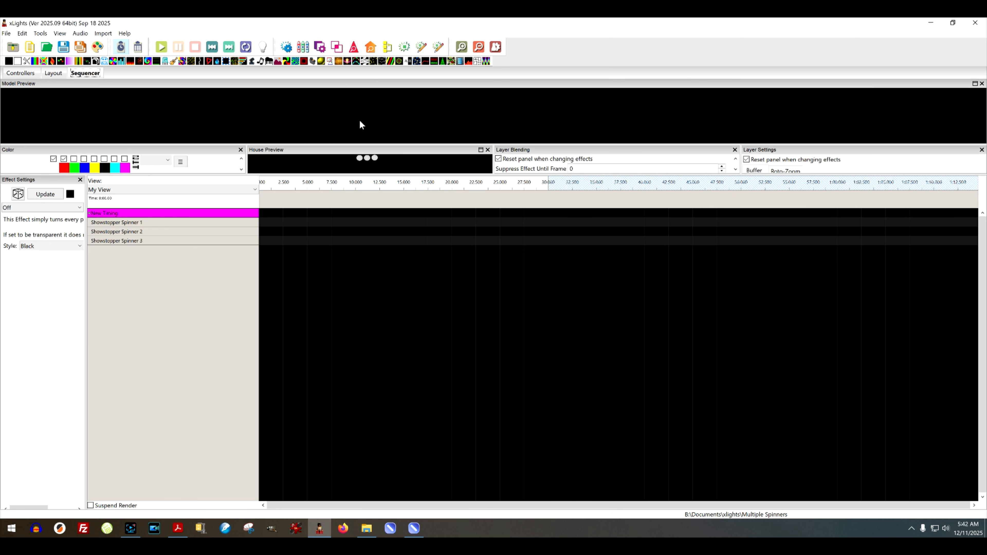
{"action": "left_click_drag", "start_coordinate": [363, 86], "coordinate": [429, 245]}
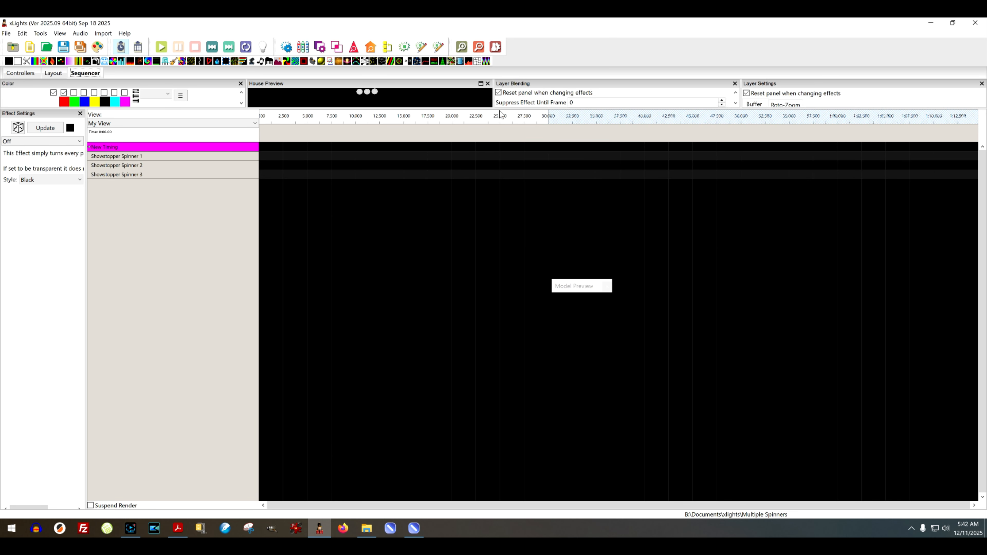
{"action": "left_click_drag", "start_coordinate": [500, 110], "coordinate": [502, 177]}
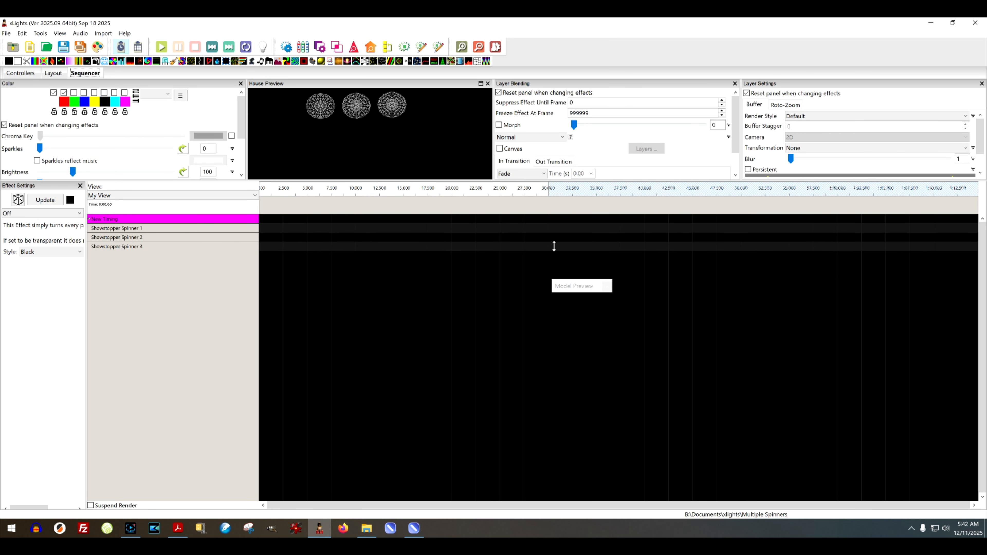
{"action": "left_click_drag", "start_coordinate": [596, 288], "coordinate": [536, 137]}
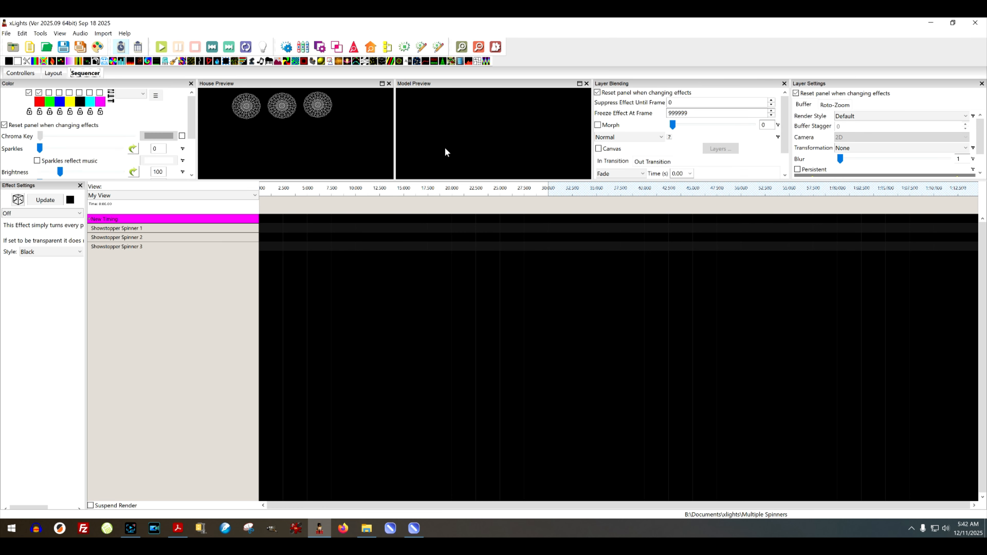
- Dock Effect Settings in the same row above the timeline, after Layer Settings
{"action": "left_click_drag", "start_coordinate": [45, 185], "coordinate": [863, 98]}
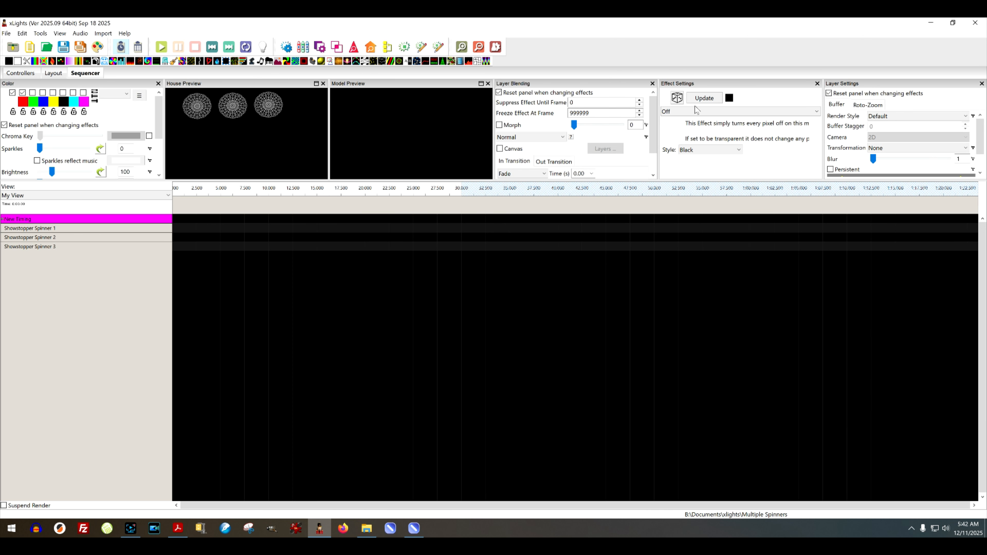
{"action": "mouse_move", "coordinate": [707, 84]}
{"action": "left_mouse_down"}
{"action": "mouse_move", "coordinate": [771, 202]}
{"action": "mouse_move", "coordinate": [871, 257]}
{"action": "mouse_move", "coordinate": [937, 203]}
{"action": "mouse_move", "coordinate": [986, 194]}
{"action": "mouse_move", "coordinate": [986, 148]}
{"action": "mouse_move", "coordinate": [949, 171]}
{"action": "mouse_move", "coordinate": [986, 167]}
{"action": "mouse_move", "coordinate": [881, 172]}
{"action": "mouse_move", "coordinate": [882, 202]}
{"action": "mouse_move", "coordinate": [905, 200]}
{"action": "mouse_move", "coordinate": [883, 99]}
{"action": "left_mouse_up"}
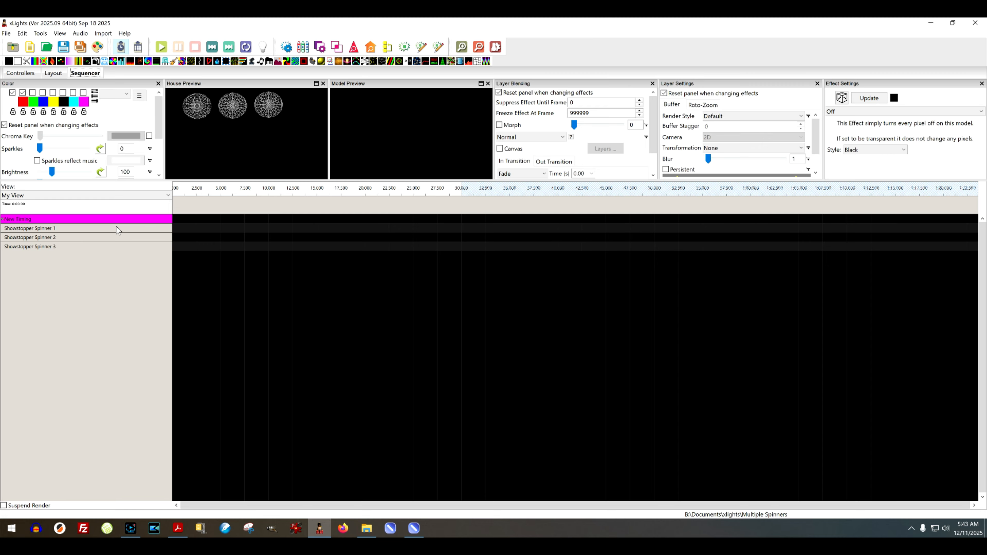
- Add timing marks at about 5 and 10 seconds on the New Timing track
{"action": "left_click", "coordinate": [221, 208]}
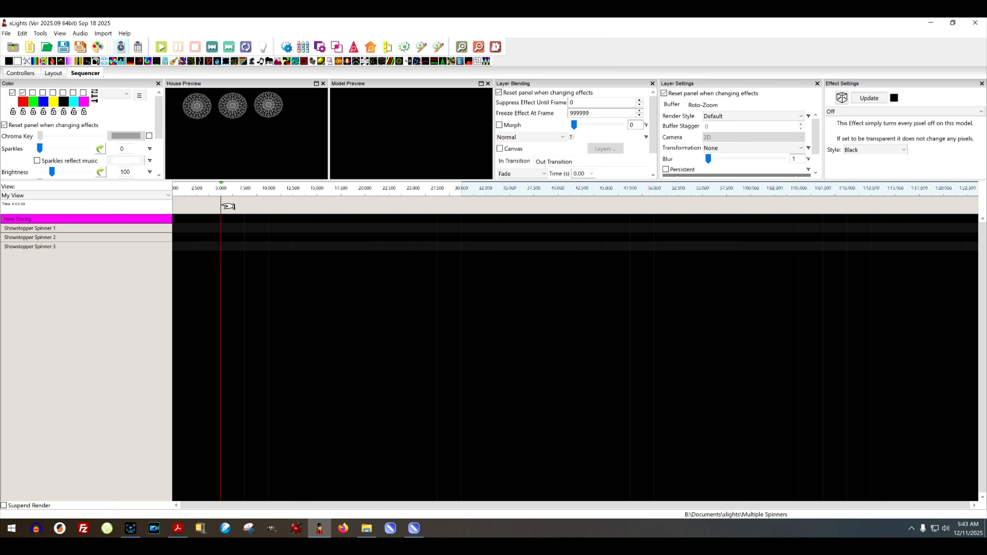
{"action": "left_click", "coordinate": [269, 200]}
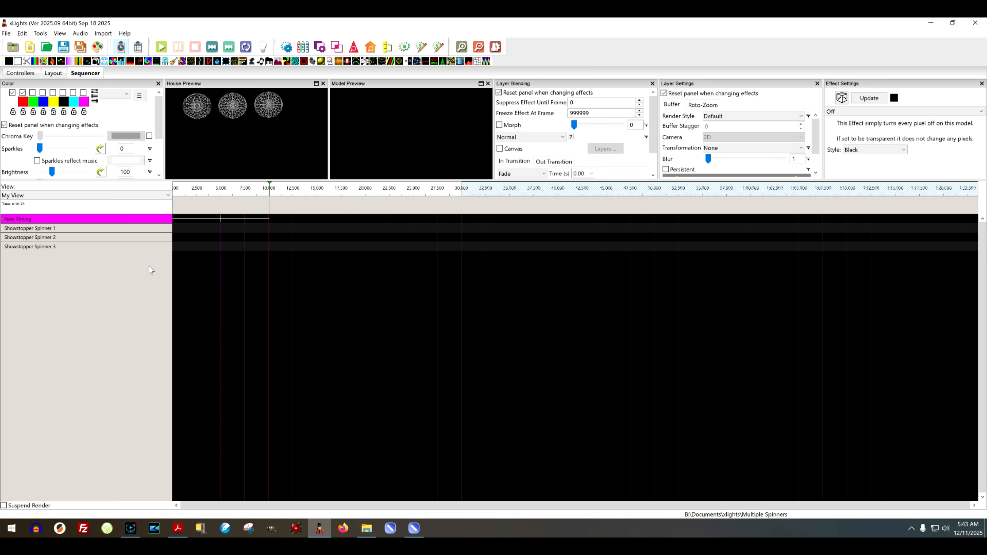
- Expand Showstopper Spinner 1 and look through its submodels, from the whole-spinner group down to the individual submodels
{"action": "double_click", "coordinate": [119, 229]}
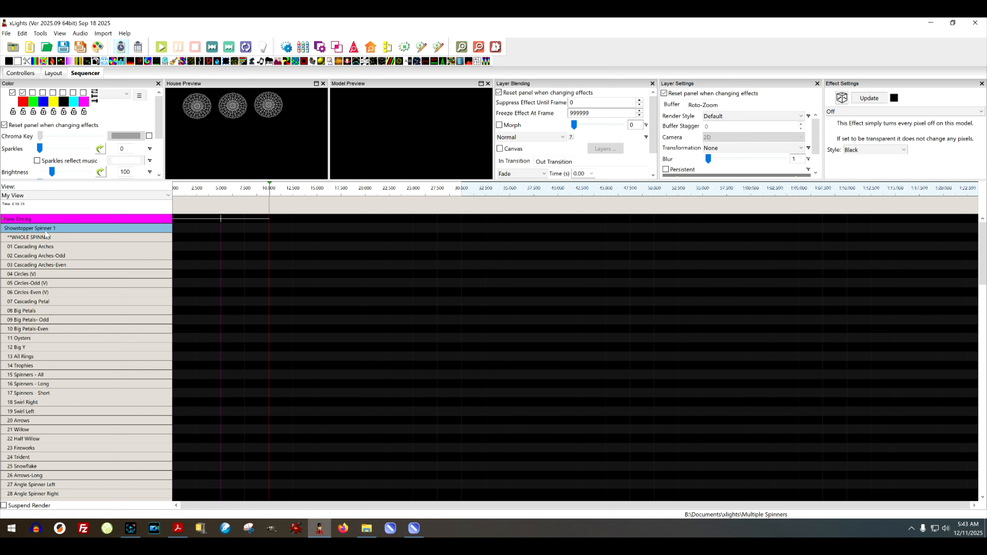
{"action": "scroll", "coordinate": [54, 304], "scroll_direction": "down", "scroll_amount": 9}
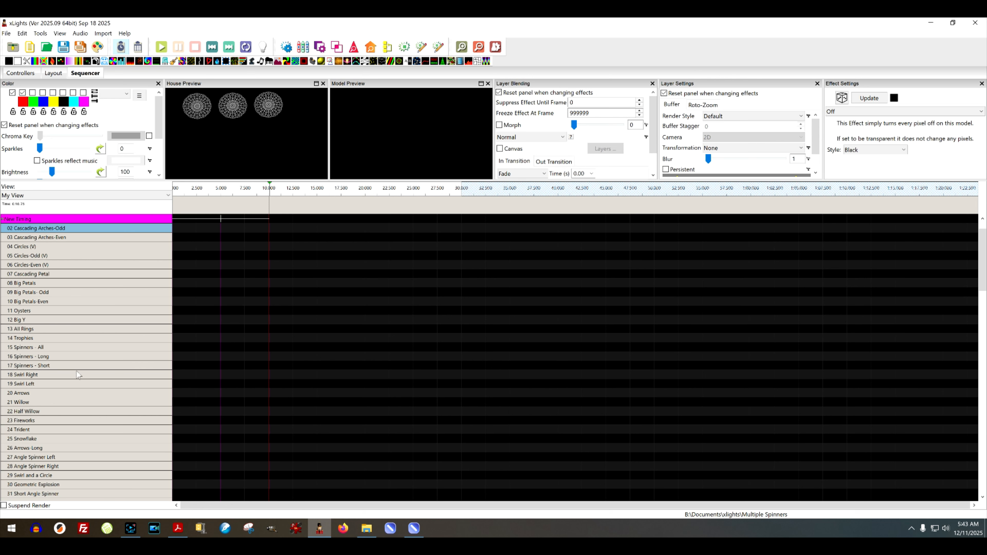
{"action": "scroll", "coordinate": [93, 415], "scroll_direction": "down", "scroll_amount": 11}
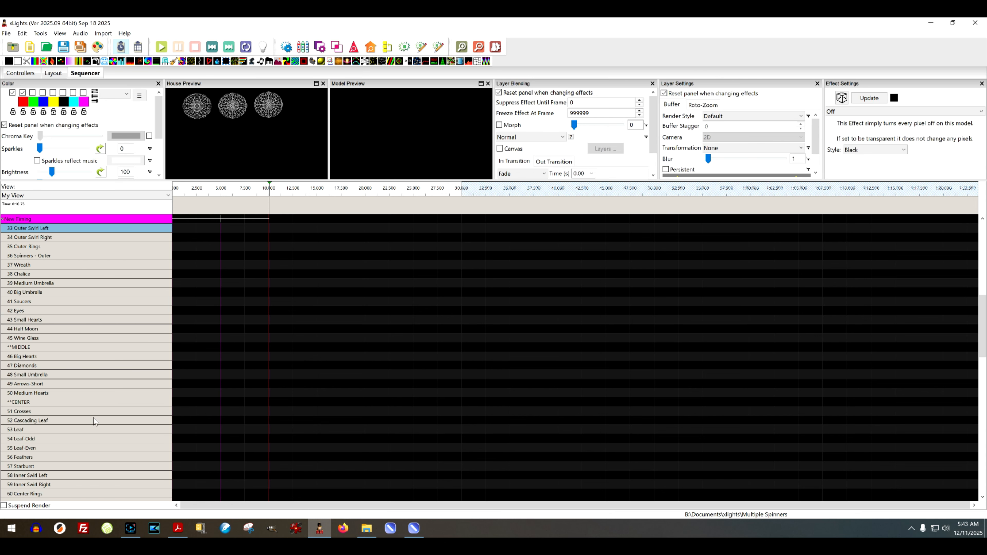
{"action": "scroll", "coordinate": [103, 440], "scroll_direction": "down", "scroll_amount": 2}
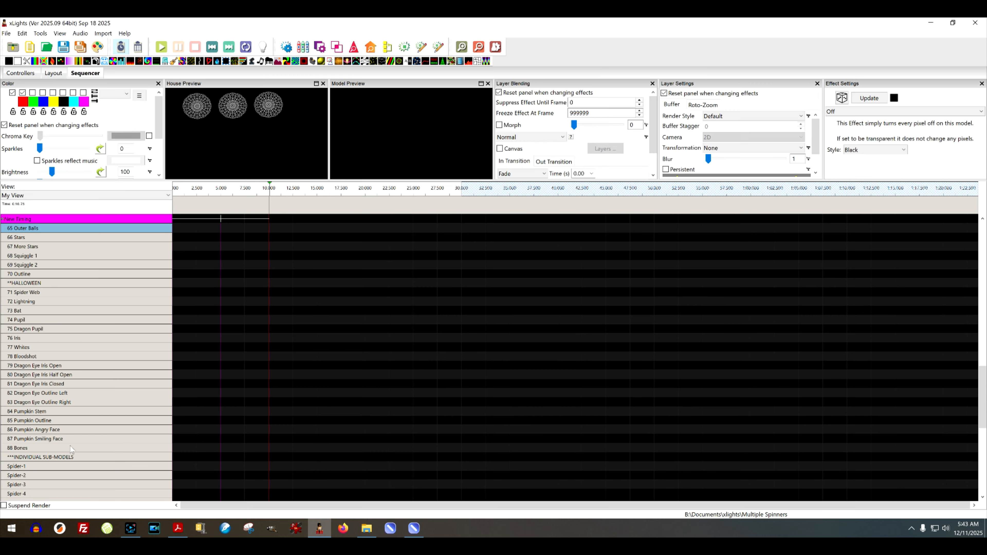
{"action": "scroll", "coordinate": [92, 376], "scroll_direction": "up", "scroll_amount": 9}
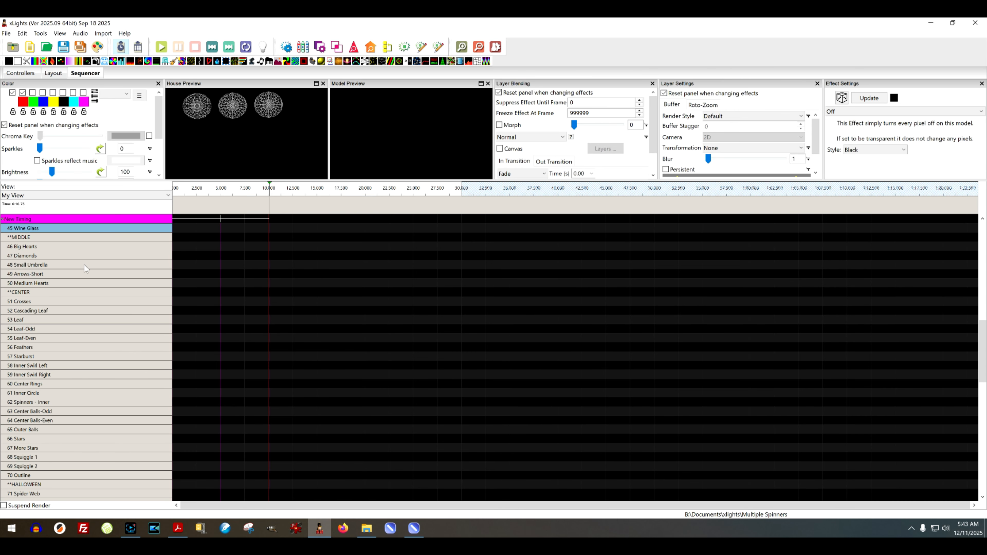
{"action": "scroll", "coordinate": [84, 266], "scroll_direction": "up", "scroll_amount": 10}
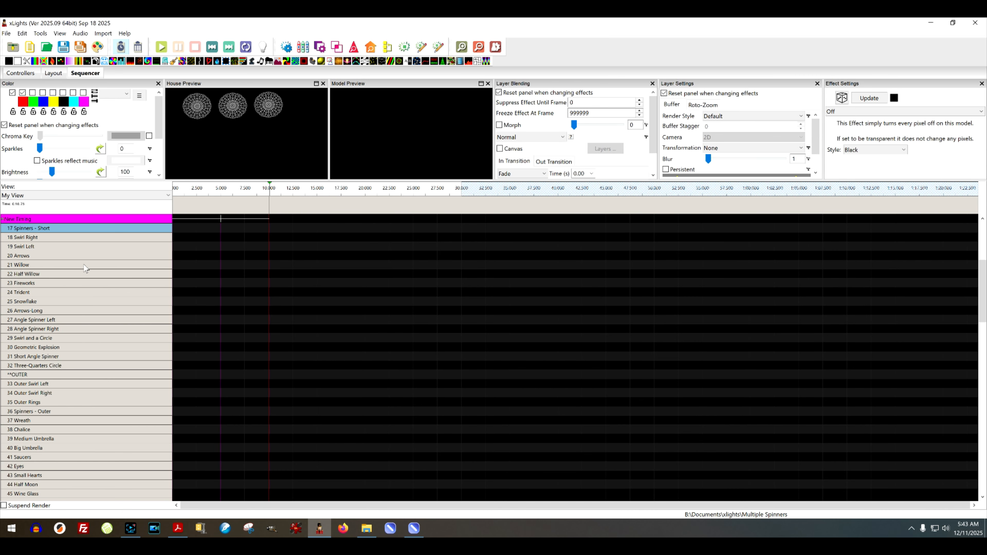
{"action": "scroll", "coordinate": [84, 267], "scroll_direction": "up", "scroll_amount": 3}
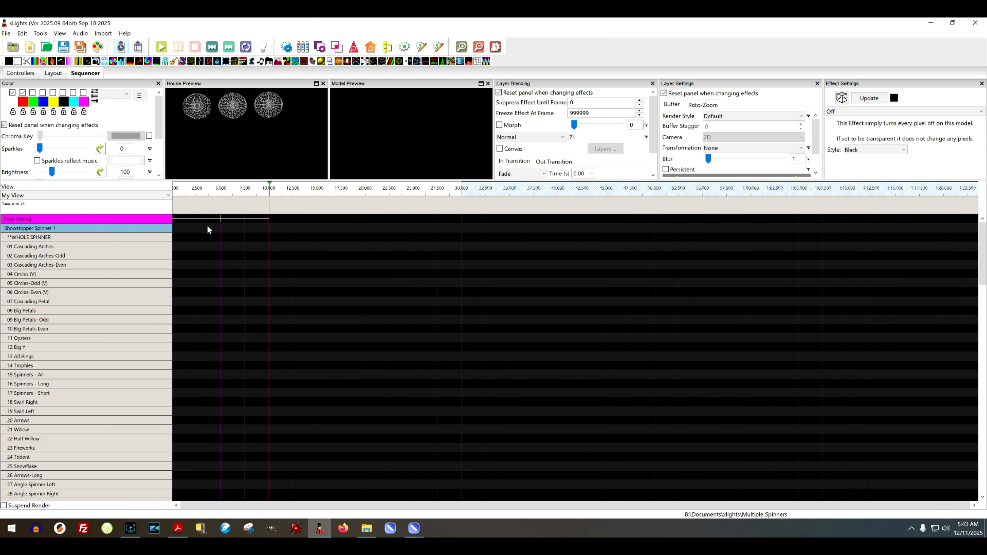
- Place an On effect on Showstopper Spinner 1 in the first timing interval and copy it
{"action": "left_click", "coordinate": [202, 230]}
{"action": "key", "text": "o"}
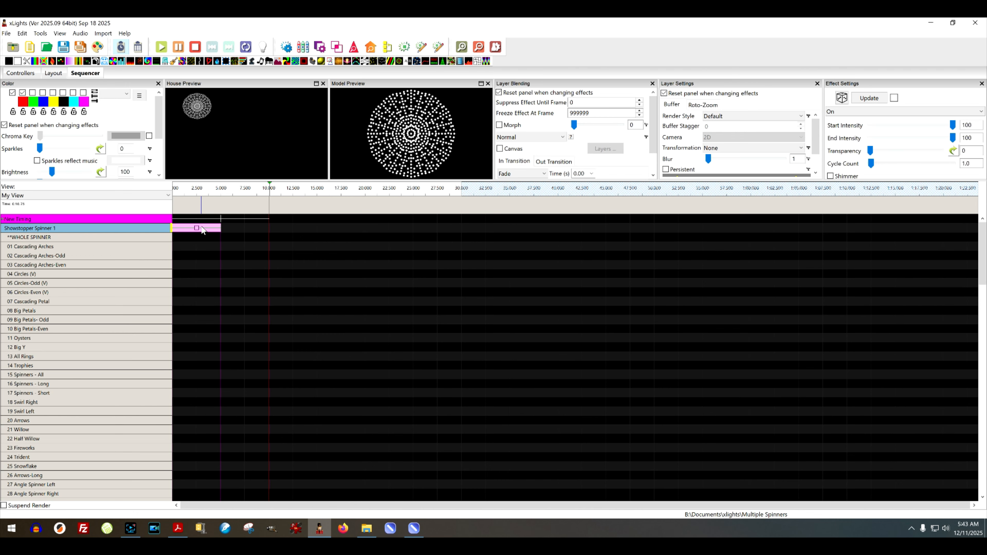
{"action": "left_click", "coordinate": [203, 229]}
{"action": "right_click", "coordinate": [196, 230]}
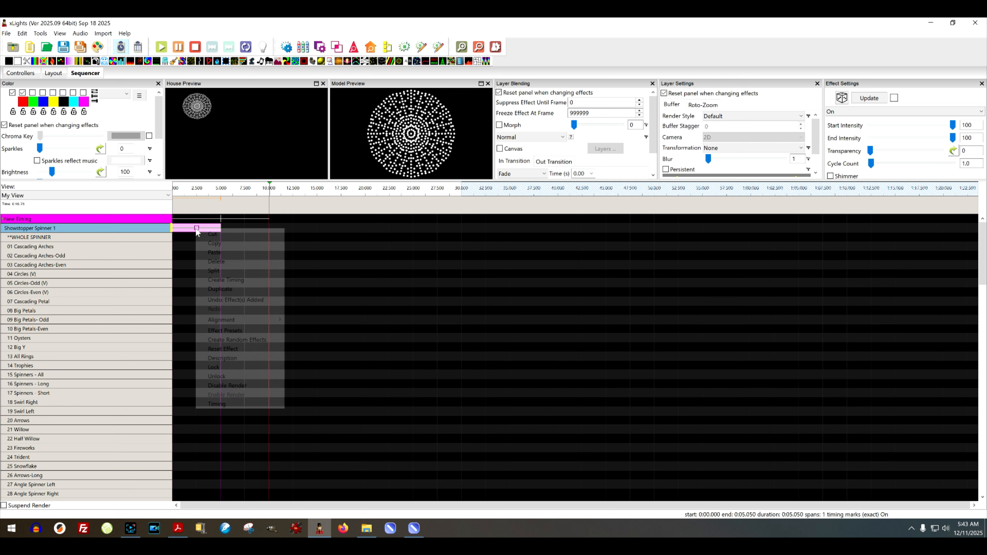
{"action": "left_click", "coordinate": [213, 243]}
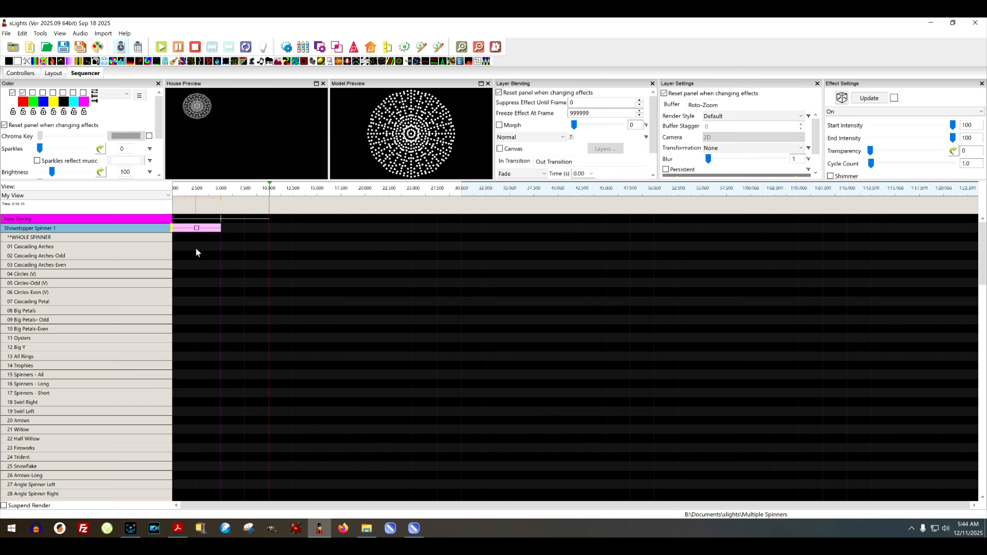
- Paste the On effect into the first interval of submodels 01 Cascading Arches through 28 Angle Spinner Right
{"action": "left_click_drag", "start_coordinate": [195, 248], "coordinate": [195, 419]}
{"action": "left_click_drag", "start_coordinate": [197, 486], "coordinate": [198, 490]}
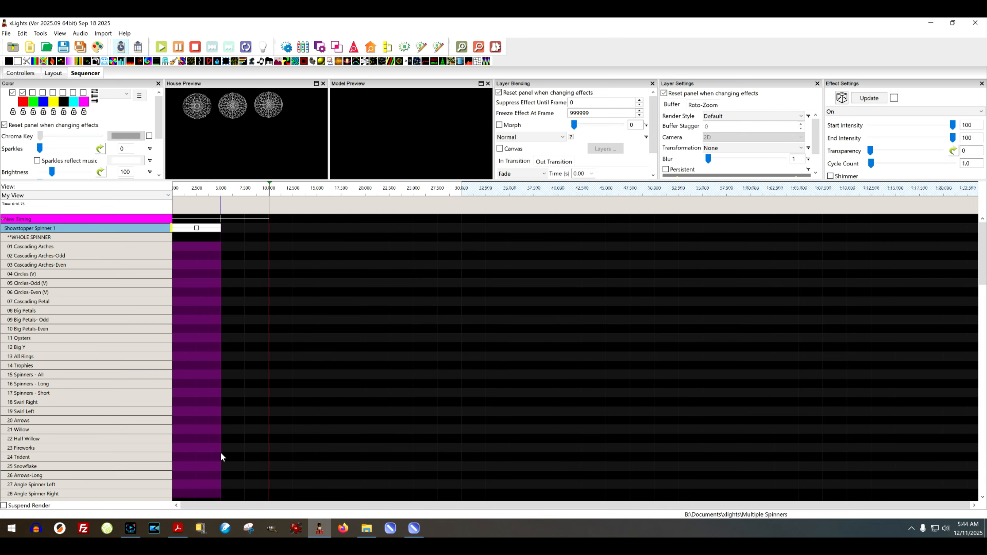
{"action": "left_click_drag", "start_coordinate": [220, 457], "coordinate": [221, 457]}
- Paste the On effect into the first interval of rows 29 Swirl and a Circle through 50 Medium Hearts
{"action": "scroll", "coordinate": [233, 385], "scroll_direction": "down", "scroll_amount": 6}
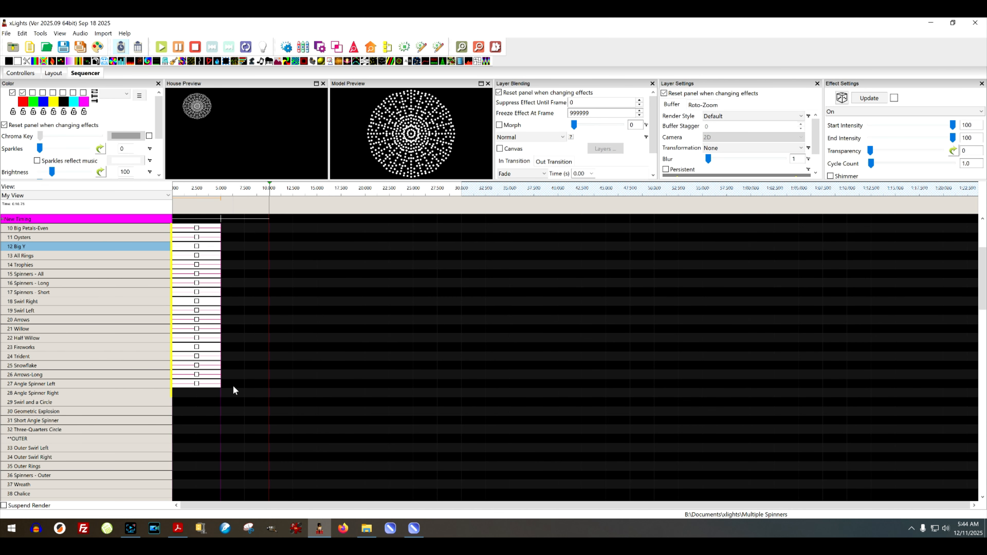
{"action": "scroll", "coordinate": [238, 388], "scroll_direction": "down", "scroll_amount": 4}
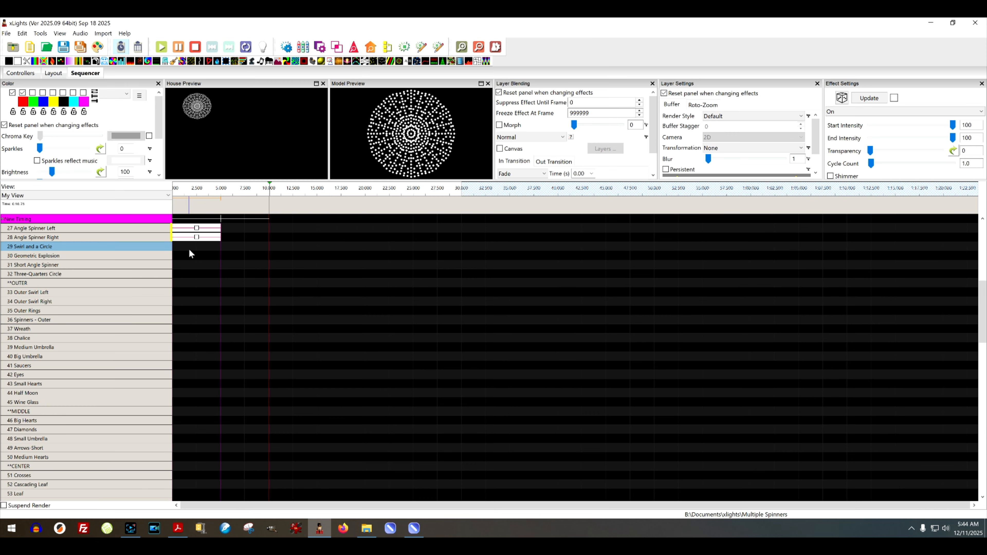
{"action": "left_click_drag", "start_coordinate": [189, 245], "coordinate": [191, 437]}
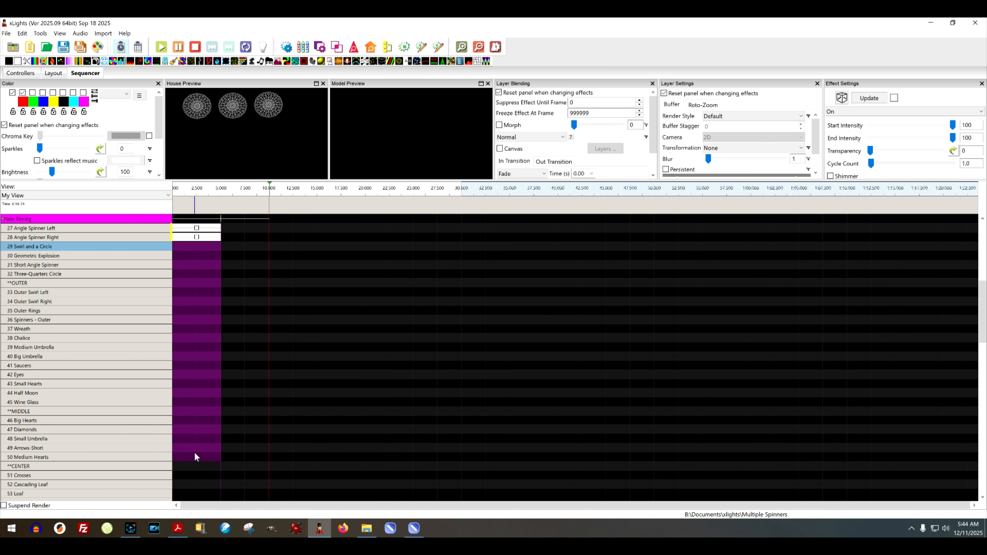
{"action": "left_click_drag", "start_coordinate": [194, 452], "coordinate": [195, 453]}
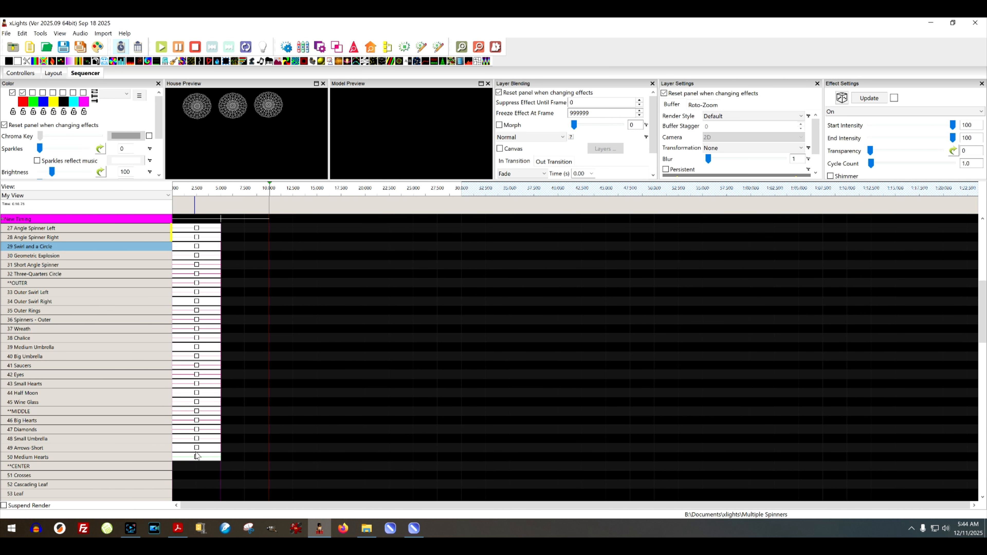
- Delete the On effect from the **OUTER heading row
{"action": "left_click", "coordinate": [197, 283]}
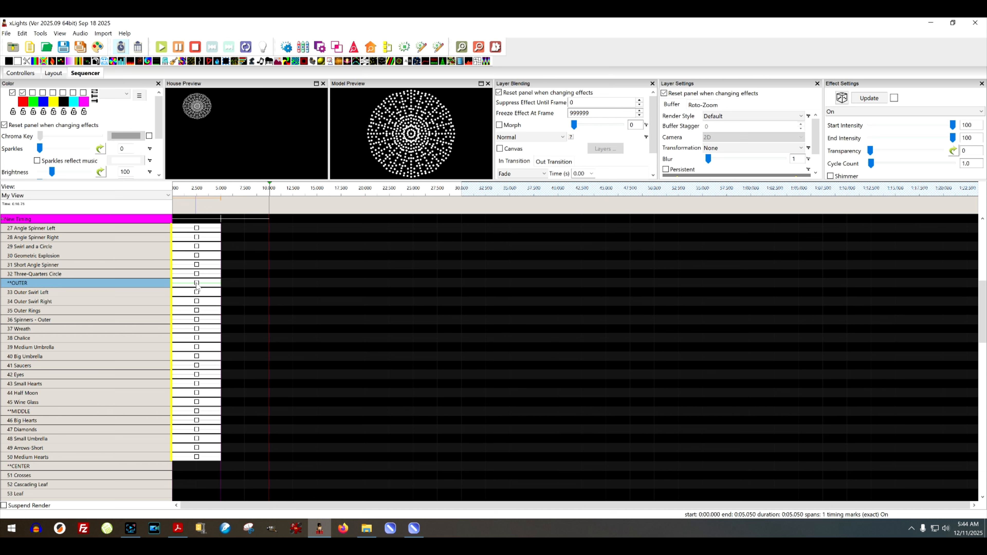
{"action": "right_click", "coordinate": [197, 287]}
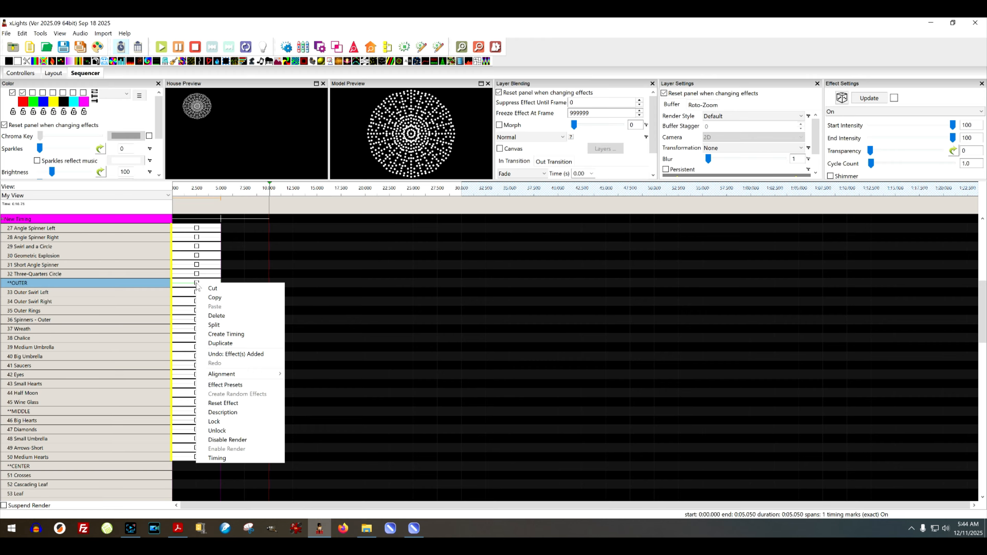
{"action": "left_click", "coordinate": [216, 316]}
- Paste the On effect into the first interval of submodels 51 Crosses through 70 Outline, skipping the **CENTER heading
{"action": "scroll", "coordinate": [204, 432], "scroll_direction": "down", "scroll_amount": 2}
{"action": "scroll", "coordinate": [205, 432], "scroll_direction": "down", "scroll_amount": 4}
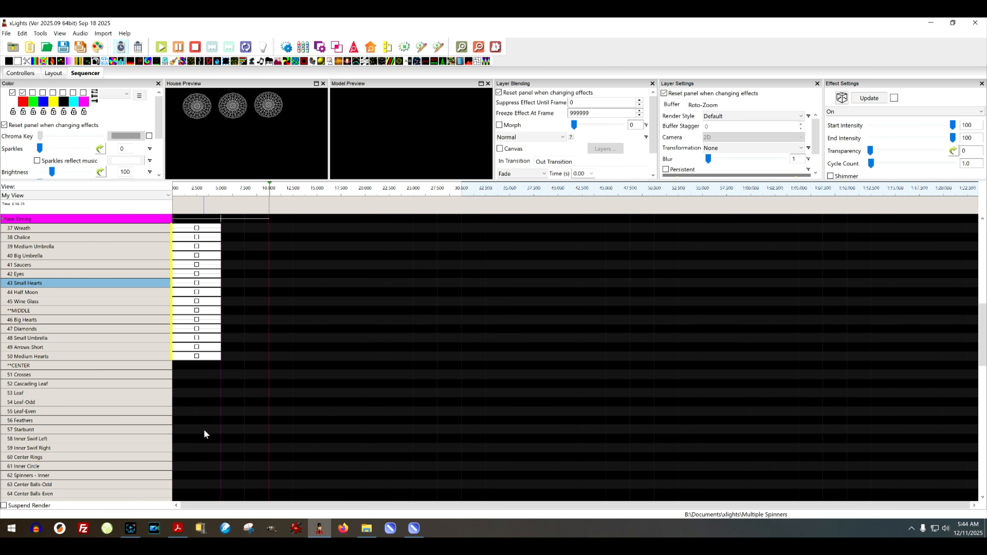
{"action": "left_click_drag", "start_coordinate": [189, 302], "coordinate": [193, 434]}
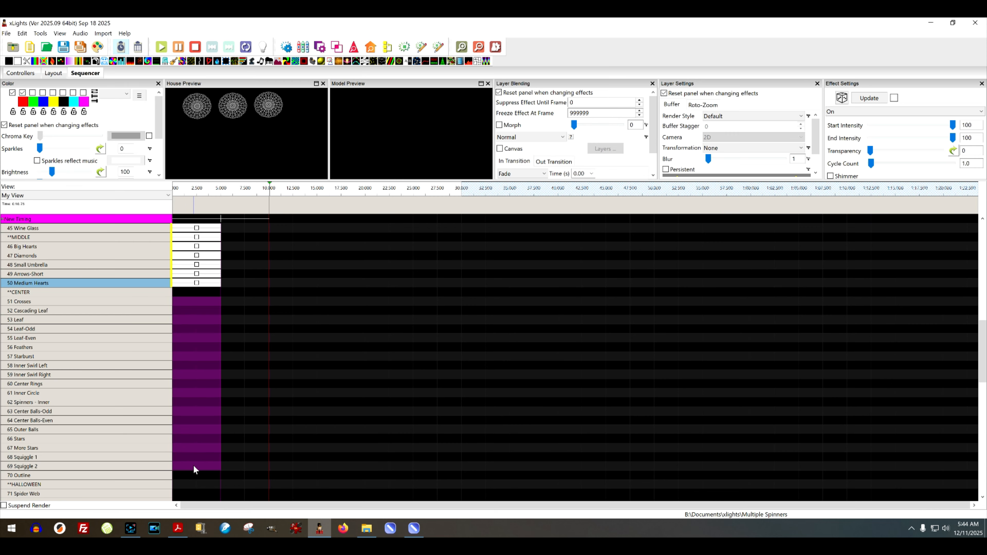
{"action": "left_click_drag", "start_coordinate": [195, 475], "coordinate": [196, 472]}
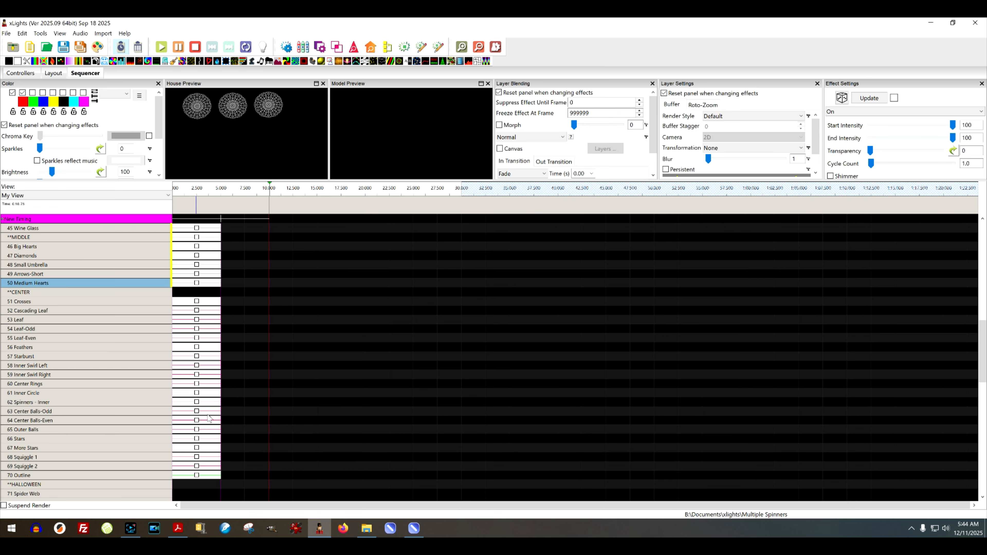
- Paste the On effect into the first interval of submodels 71 Spider Web through 88 Bones, skipping the **HALLOWEEN heading
{"action": "scroll", "coordinate": [179, 466], "scroll_direction": "down", "scroll_amount": 3}
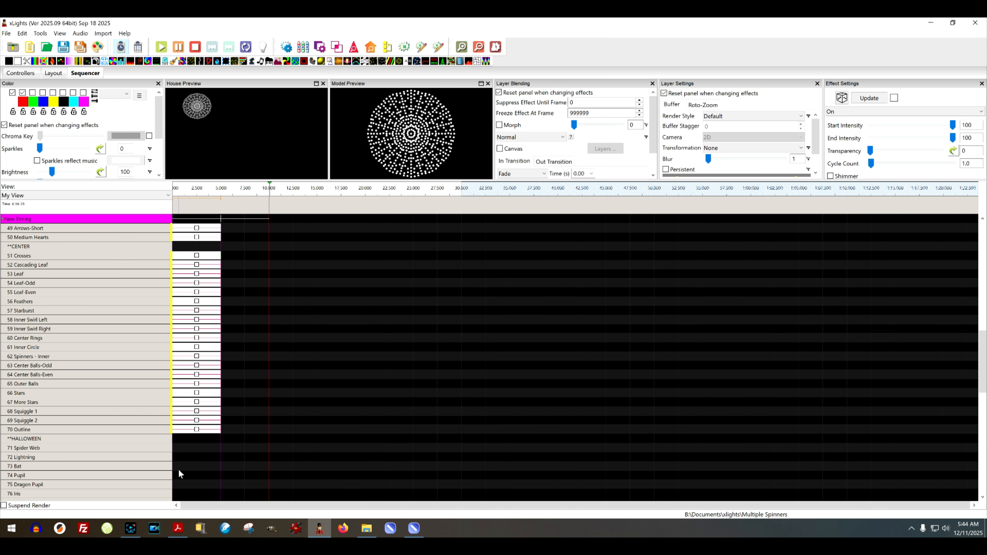
{"action": "scroll", "coordinate": [182, 463], "scroll_direction": "down", "scroll_amount": 2}
{"action": "left_click_drag", "start_coordinate": [187, 357], "coordinate": [192, 482]}
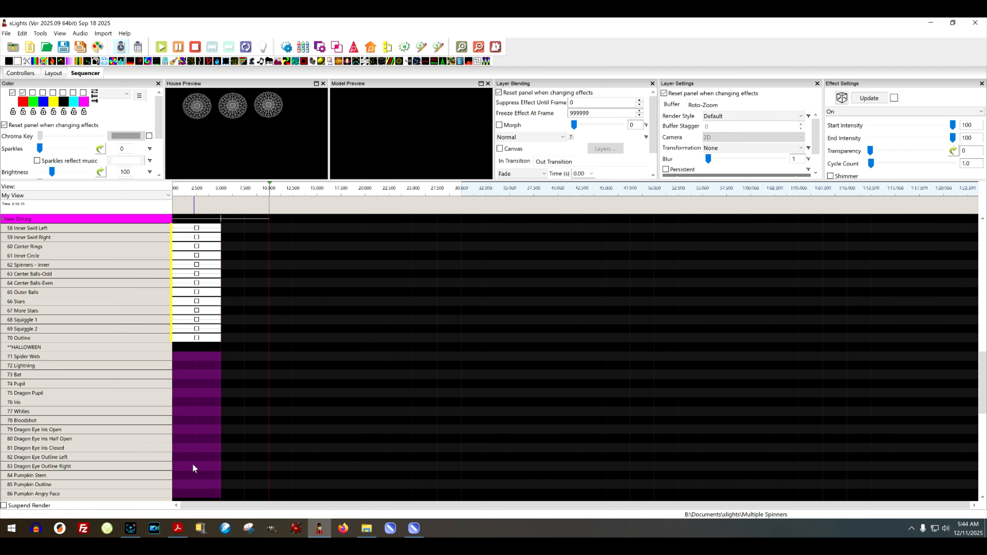
{"action": "key", "text": "ctrl+v"}
{"action": "scroll", "coordinate": [192, 455], "scroll_direction": "down", "scroll_amount": 4}
{"action": "left_click_drag", "start_coordinate": [193, 428], "coordinate": [193, 436]}
{"action": "key", "text": "ctrl+v"}
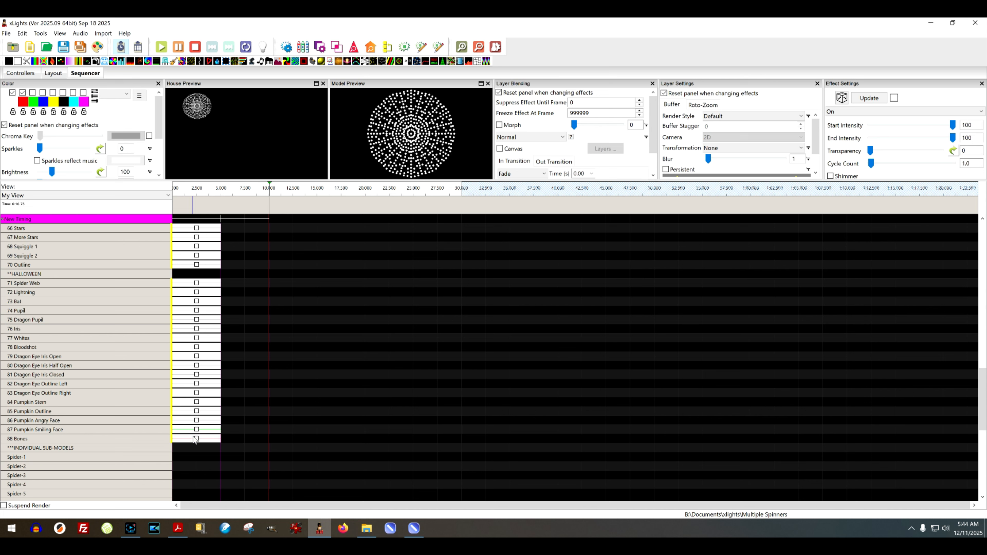
- Delete the On effect from the **MIDDLE heading row
{"action": "scroll", "coordinate": [197, 304], "scroll_direction": "up", "scroll_amount": 6}
{"action": "scroll", "coordinate": [198, 308], "scroll_direction": "up", "scroll_amount": 8}
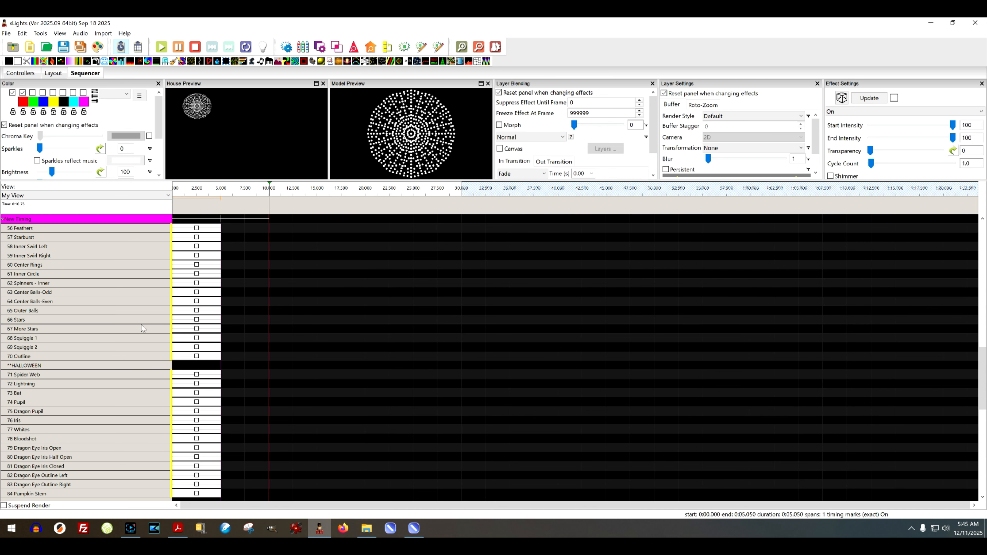
{"action": "scroll", "coordinate": [142, 330], "scroll_direction": "up", "scroll_amount": 2}
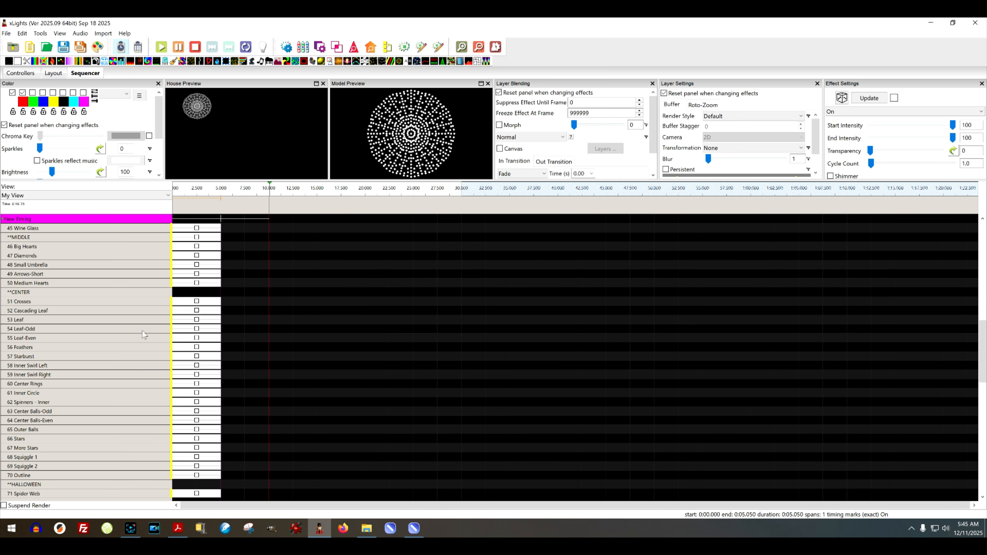
{"action": "scroll", "coordinate": [31, 288], "scroll_direction": "up", "scroll_amount": 2}
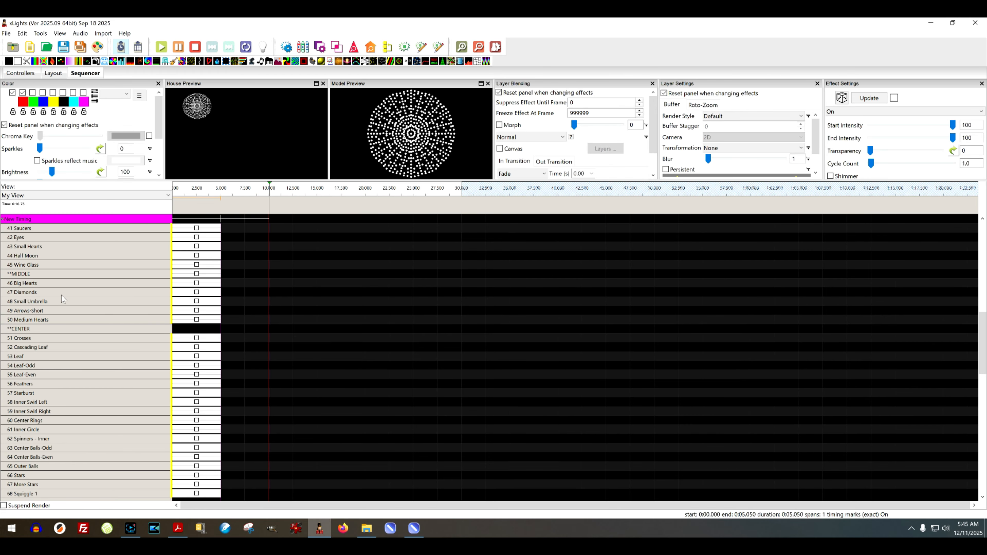
{"action": "left_click", "coordinate": [197, 274]}
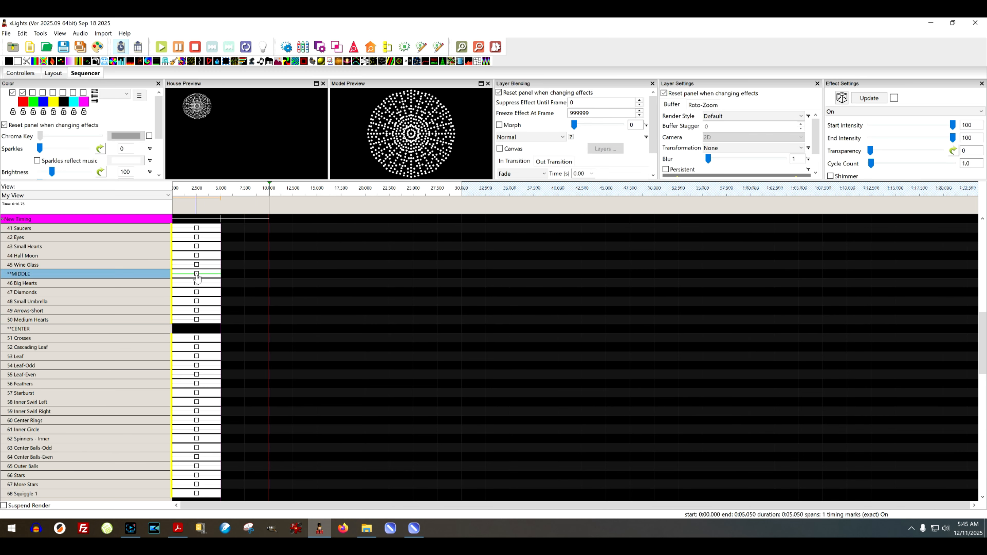
{"action": "scroll", "coordinate": [105, 293], "scroll_direction": "up", "scroll_amount": 4}
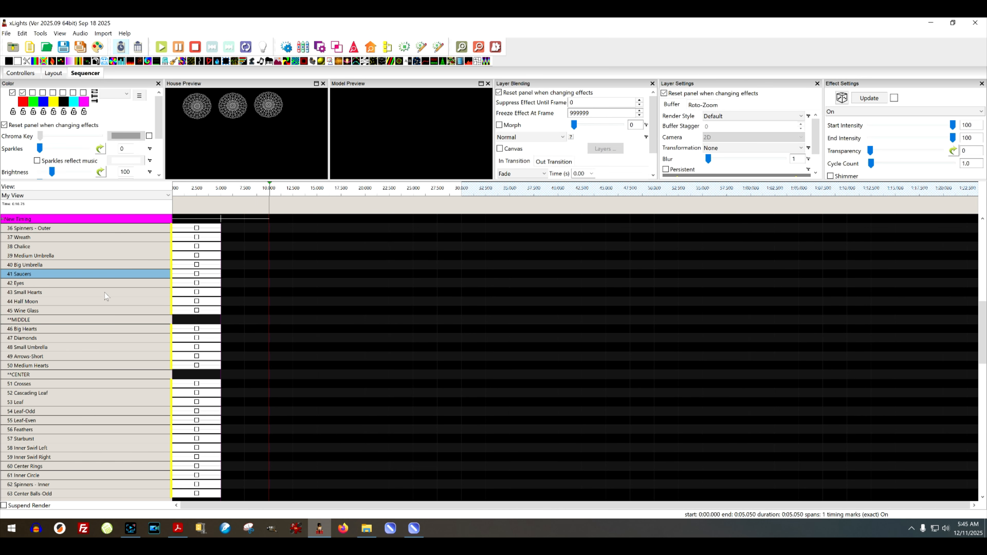
{"action": "scroll", "coordinate": [92, 291], "scroll_direction": "up", "scroll_amount": 7}
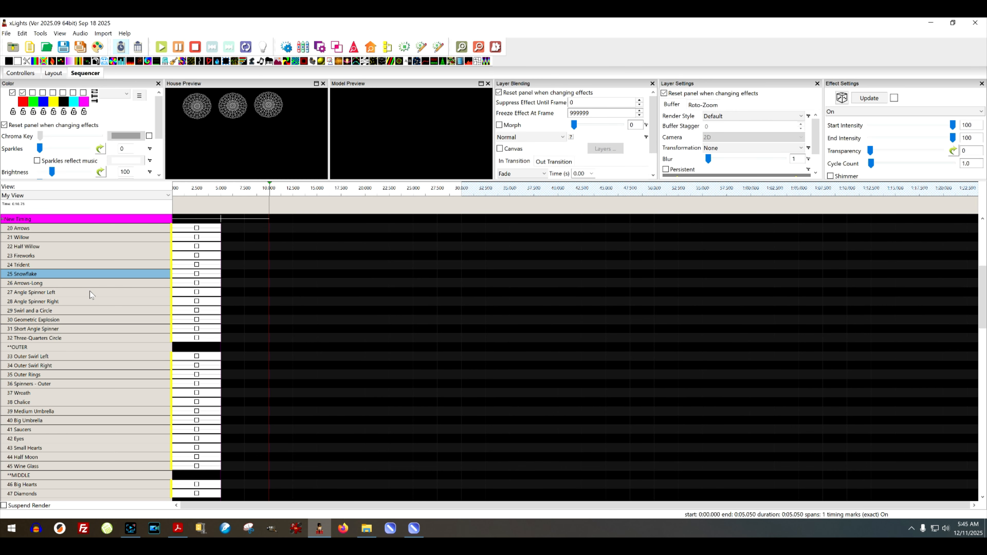
{"action": "scroll", "coordinate": [90, 291], "scroll_direction": "up", "scroll_amount": 7}
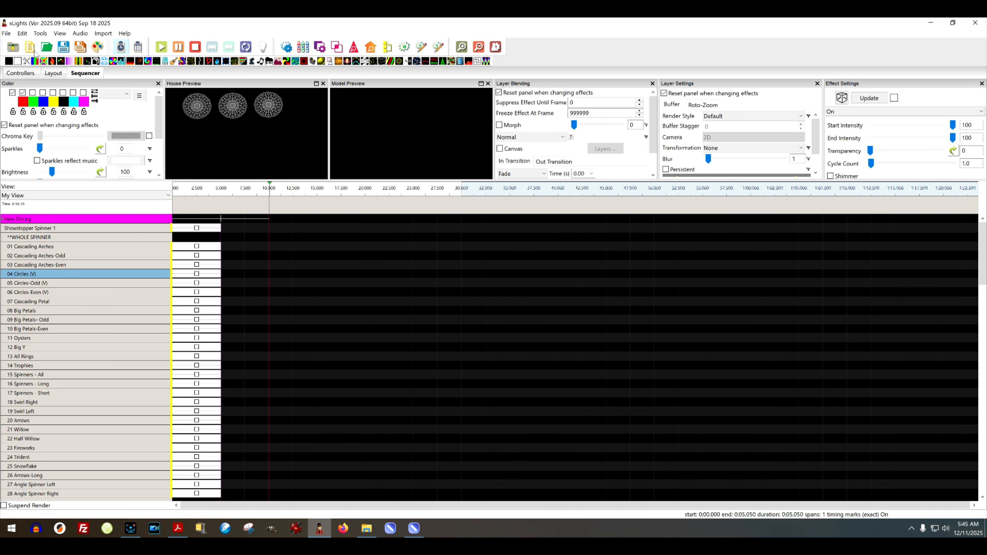
- Save the sequence as Mapping Source File in the Multiple Spinners folder
{"action": "left_click", "coordinate": [7, 34]}
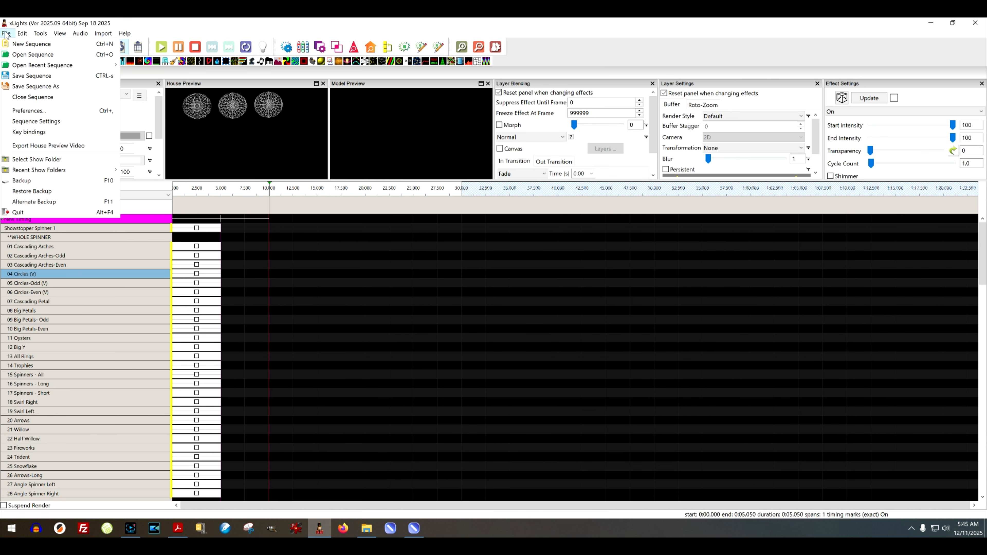
{"action": "left_click", "coordinate": [33, 86]}
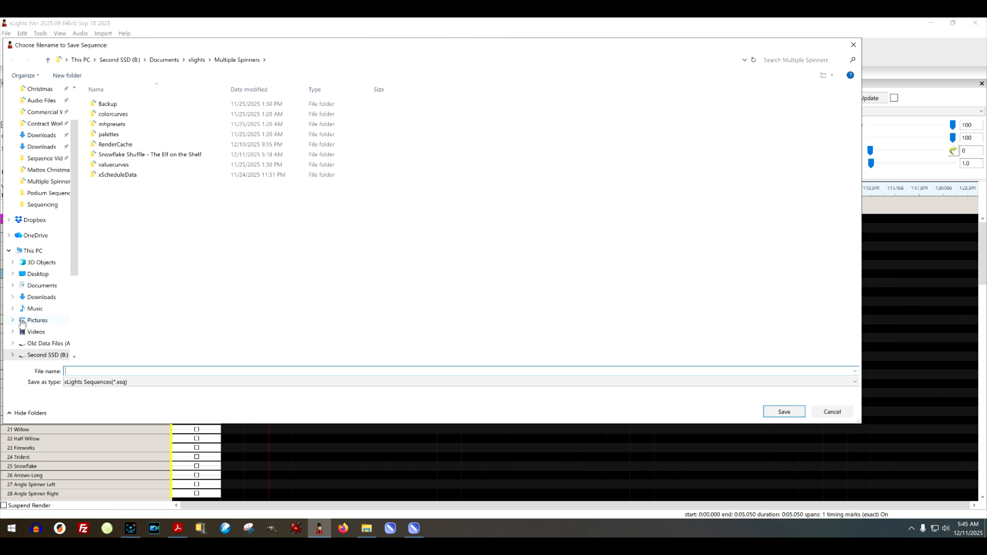
{"action": "type", "text": "Mapping IS"}
{"action": "key", "text": "BackSpace"}
{"action": "key", "text": "BackSpace"}
{"action": "key", "text": "BackSpace"}
{"action": "type", "text": "Source"}
{"action": "key", "text": "Return"}
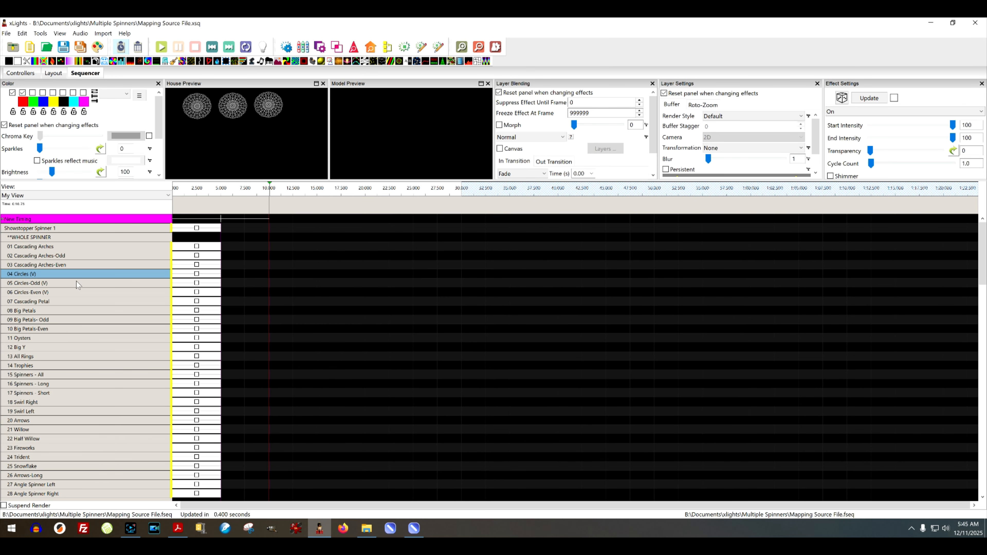
- Create a new animation sequence
{"action": "left_click", "coordinate": [6, 33]}
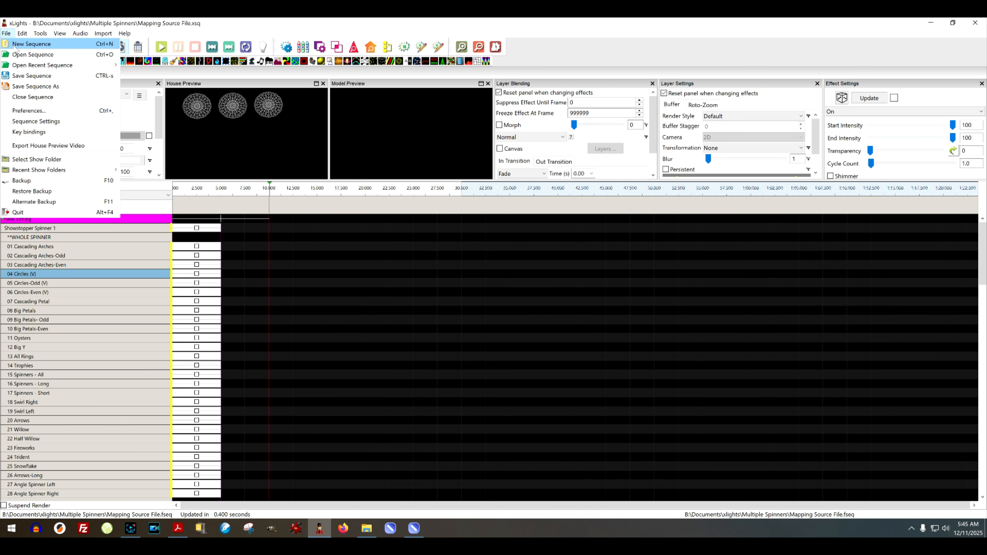
{"action": "left_click", "coordinate": [15, 46]}
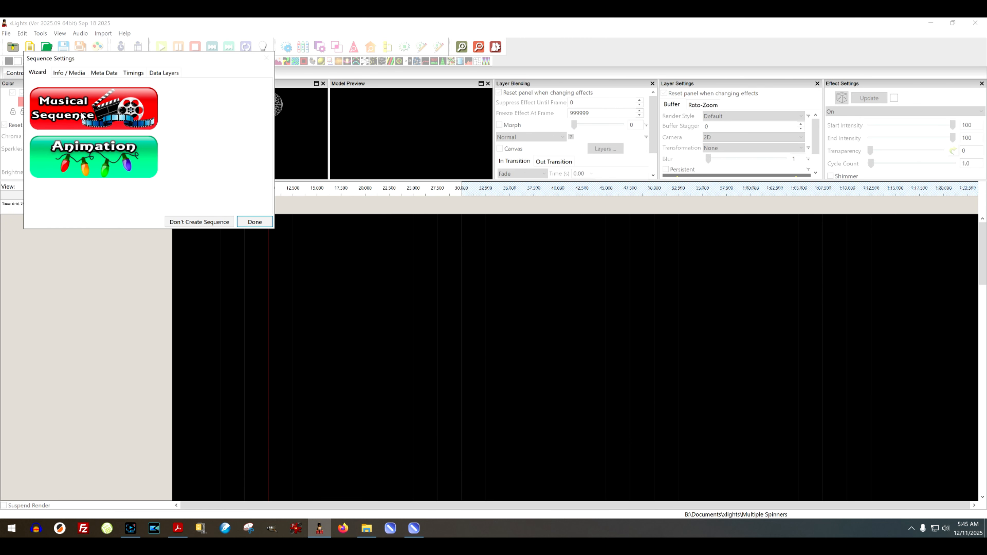
{"action": "left_click", "coordinate": [91, 151]}
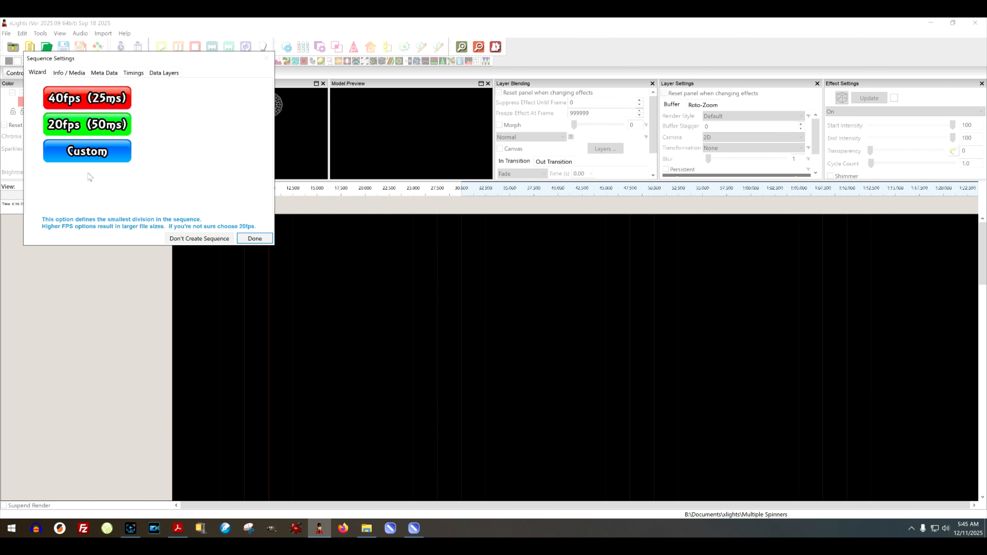
{"action": "left_click", "coordinate": [101, 108]}
{"action": "left_click", "coordinate": [105, 152]}
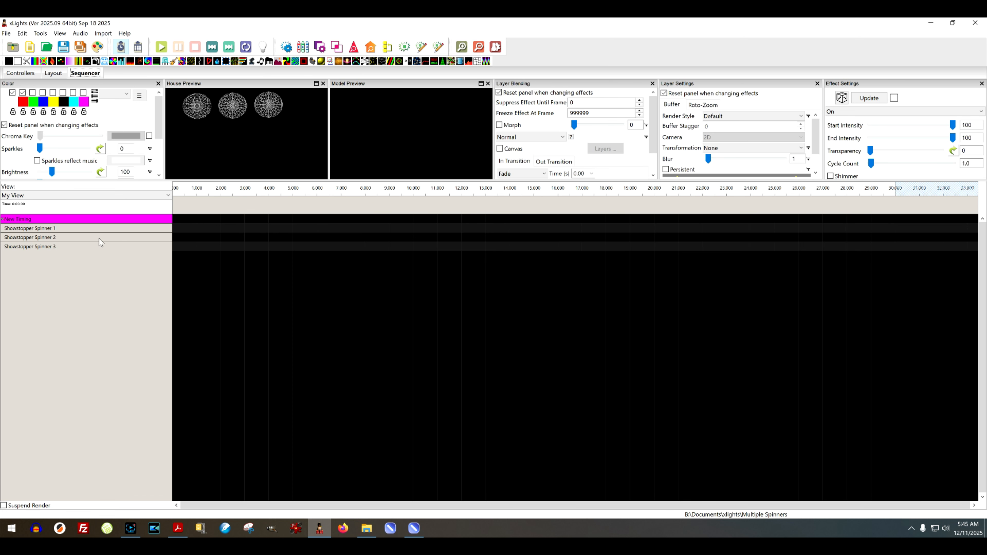
- Start an effects import using Mapping Source File.xsq from the Multiple Spinners folder
{"action": "left_click", "coordinate": [103, 34]}
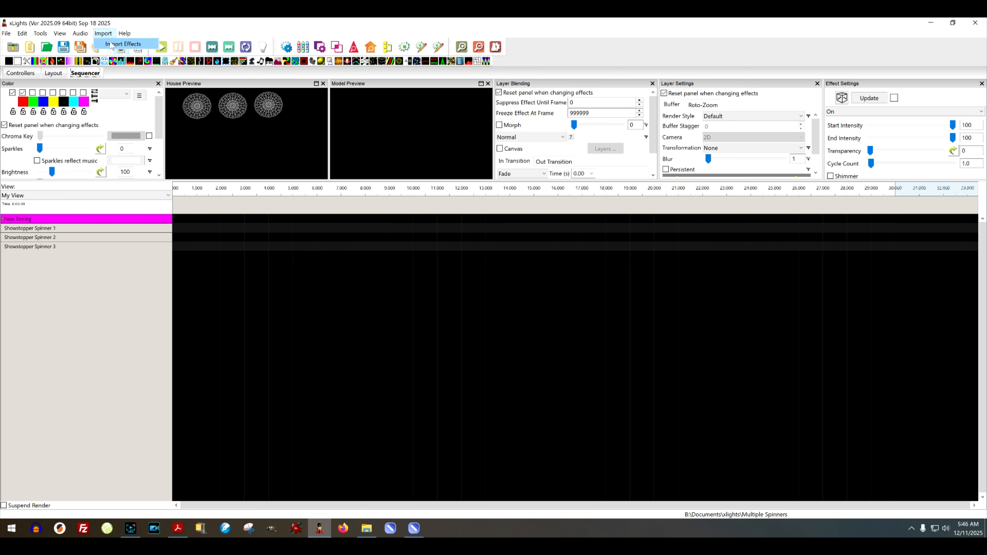
{"action": "left_click", "coordinate": [111, 45]}
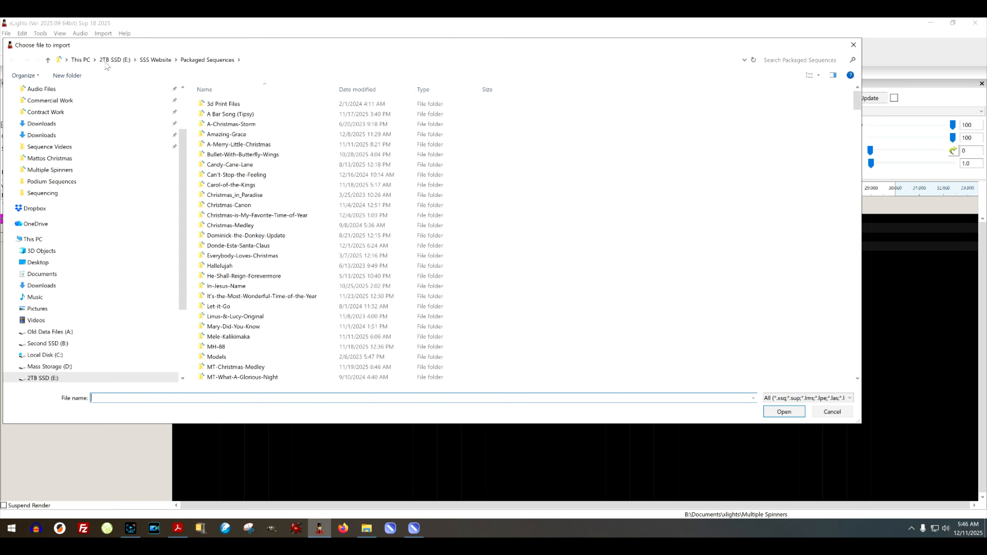
{"action": "left_click", "coordinate": [42, 171]}
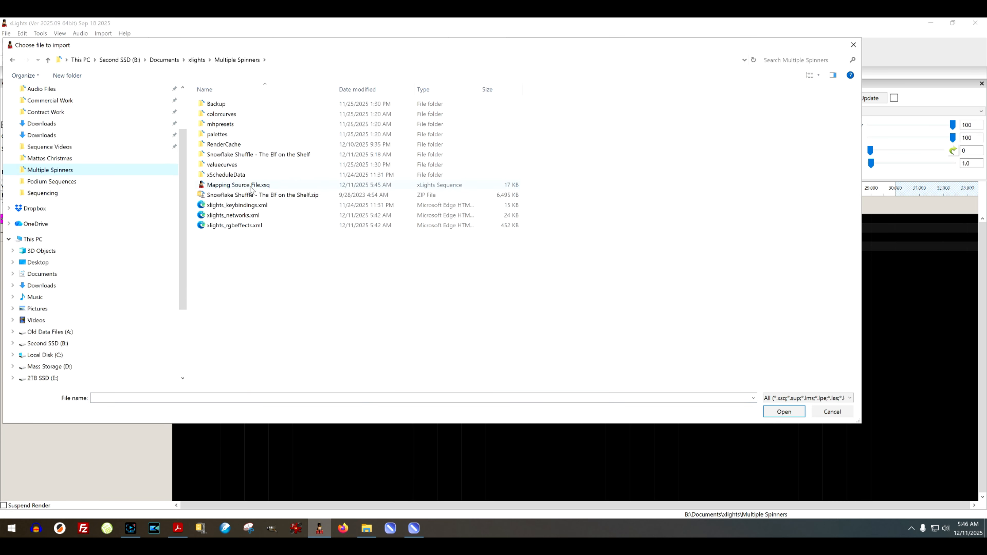
{"action": "left_click", "coordinate": [234, 186]}
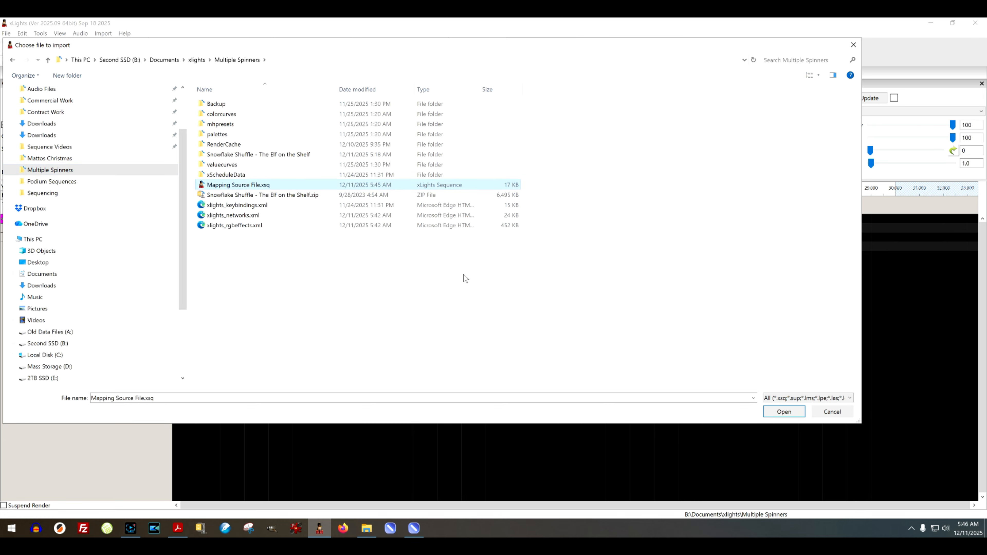
{"action": "left_click", "coordinate": [782, 411]}
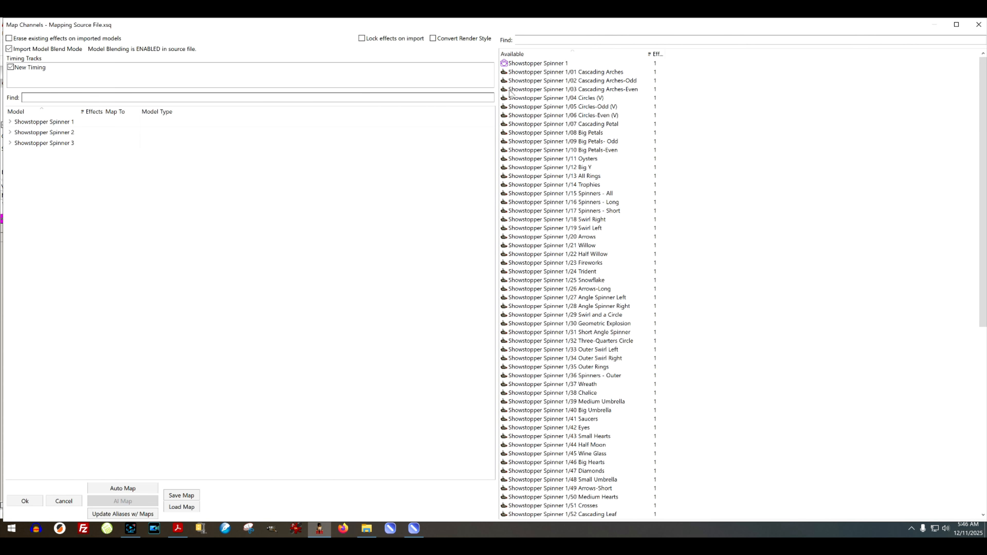
- Expand Showstopper Spinner 2 in the channel mapping and map the source model Showstopper Spinner 1 to it
{"action": "scroll", "coordinate": [589, 246], "scroll_direction": "down", "scroll_amount": 12}
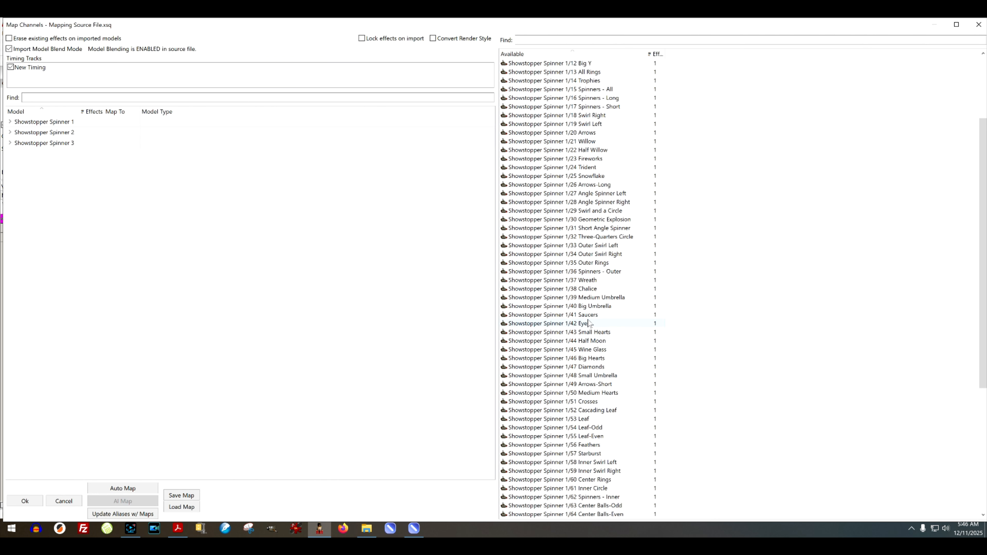
{"action": "scroll", "coordinate": [599, 357], "scroll_direction": "up", "scroll_amount": 13}
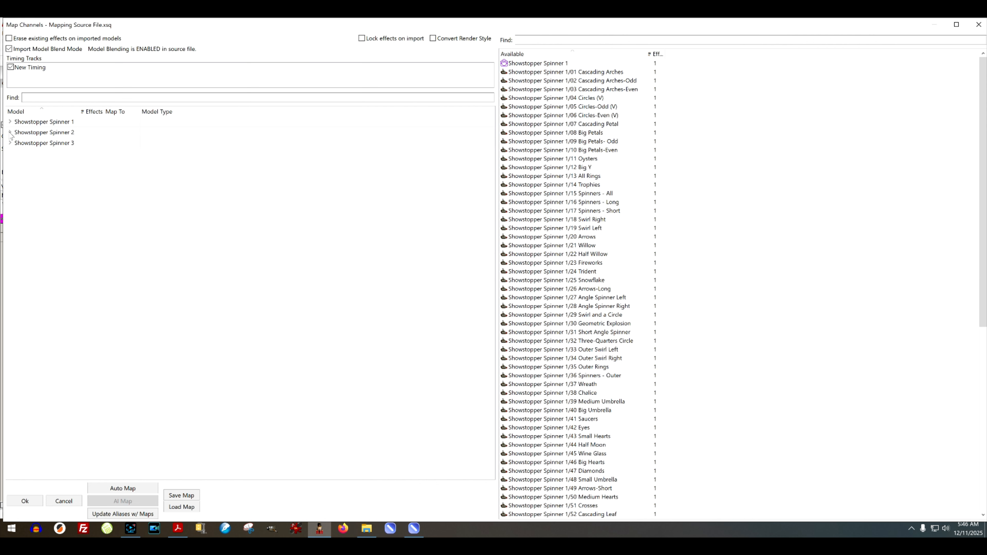
{"action": "left_click", "coordinate": [10, 132]}
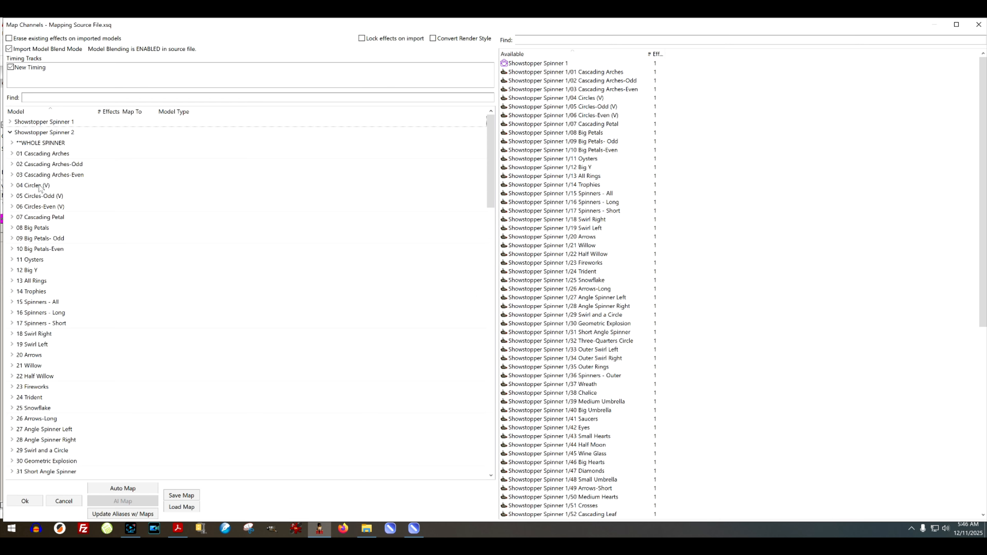
{"action": "left_click", "coordinate": [526, 65]}
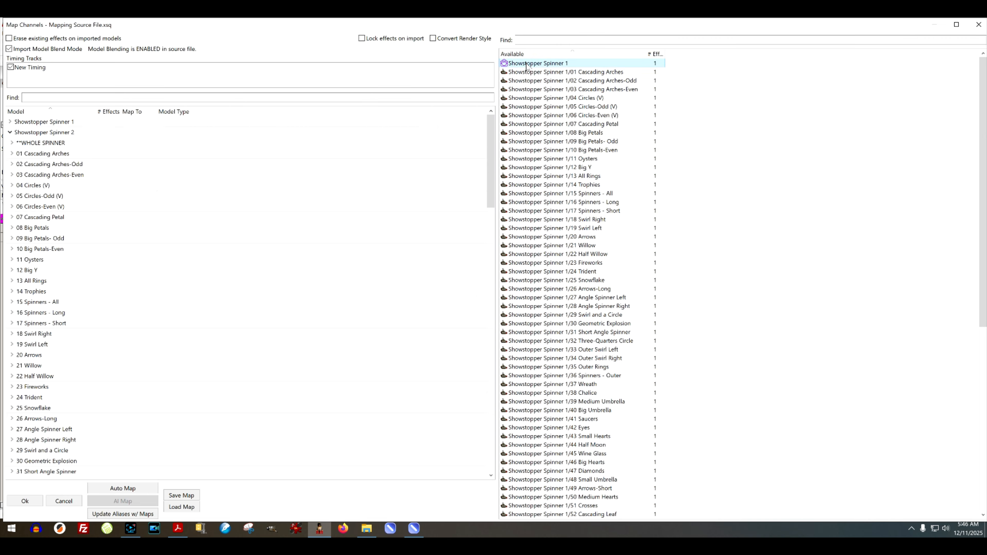
{"action": "double_click", "coordinate": [193, 133]}
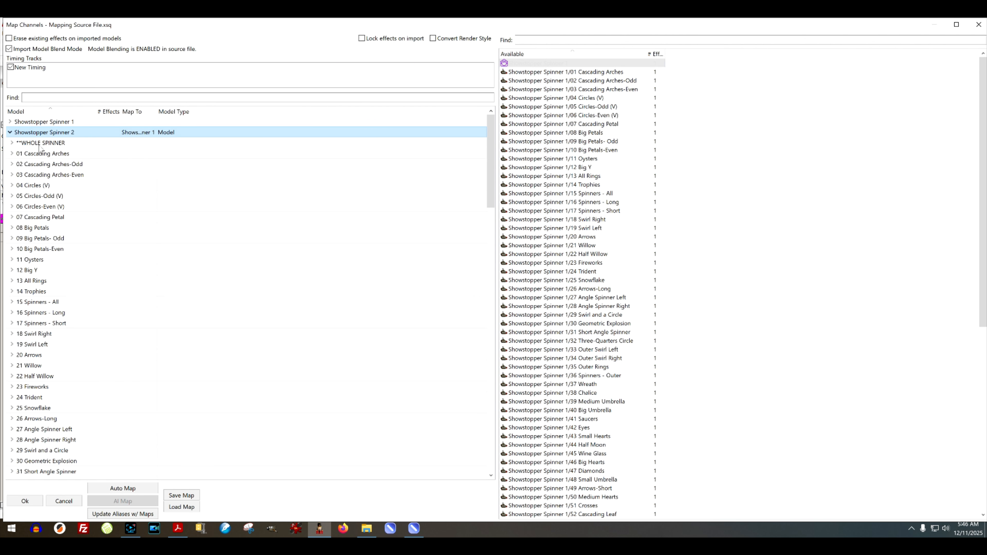
- Map source submodels 01 Cascading Arches and 02 Cascading Arches-Odd to their Showstopper Spinner 2 counterparts, widening the Map To column
{"action": "left_click", "coordinate": [176, 155]}
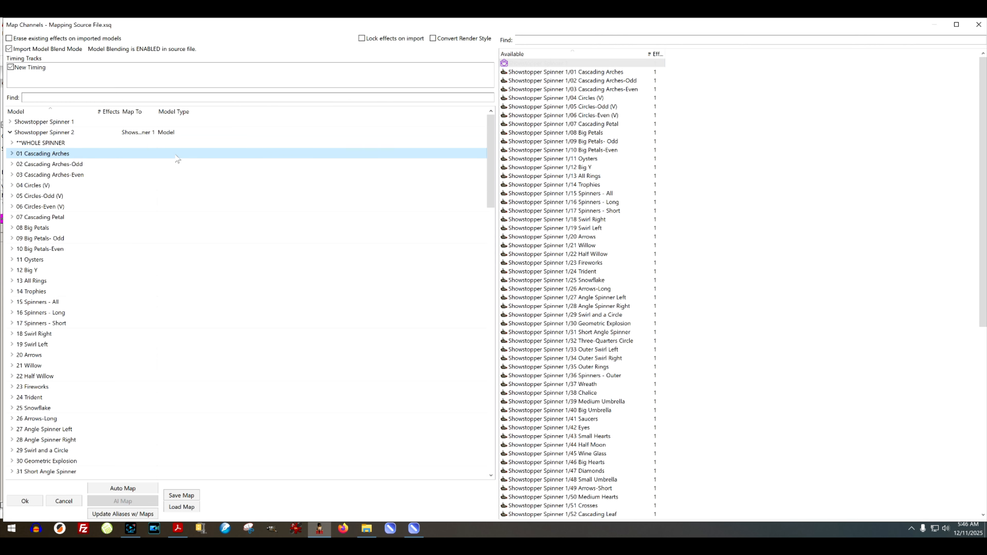
{"action": "left_click", "coordinate": [590, 73]}
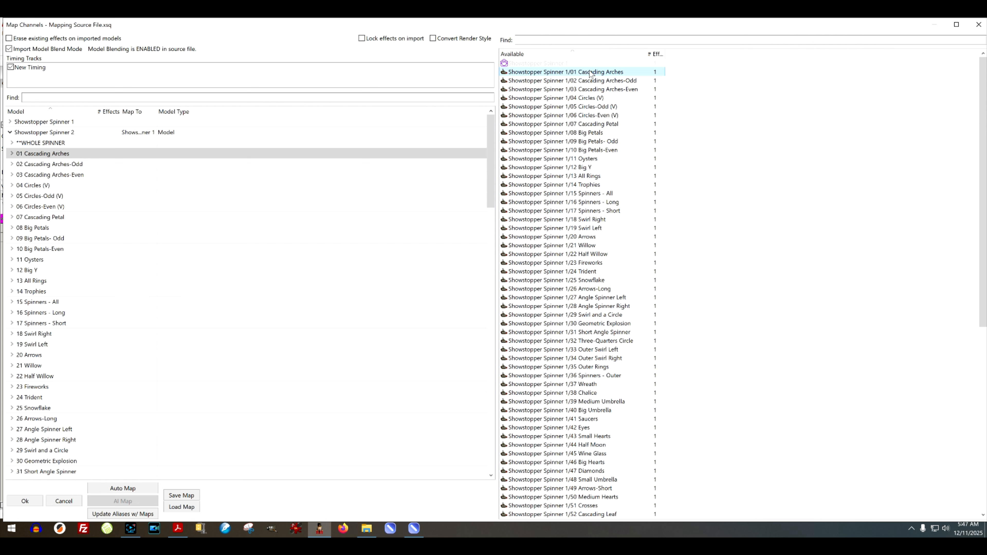
{"action": "double_click", "coordinate": [590, 73]}
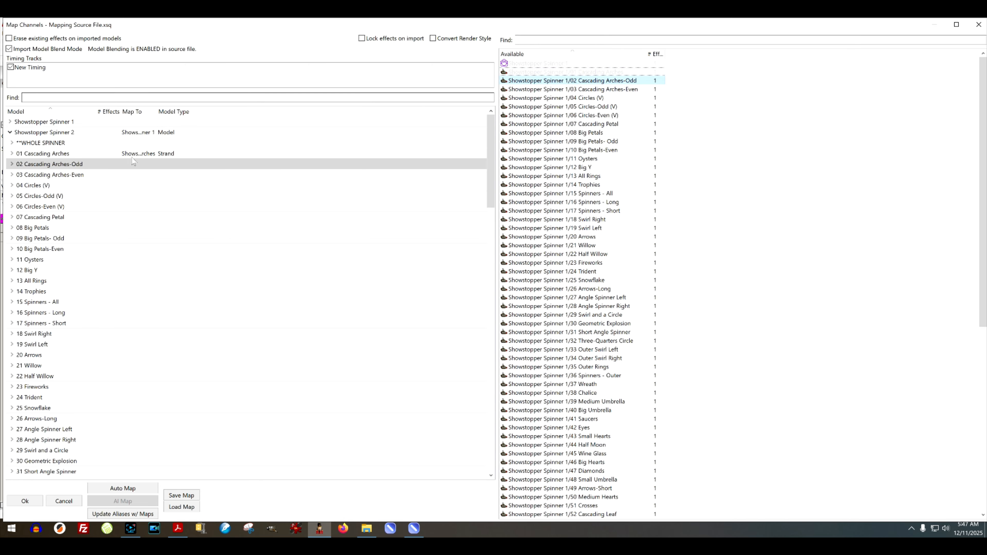
{"action": "left_click_drag", "start_coordinate": [156, 111], "coordinate": [256, 111]}
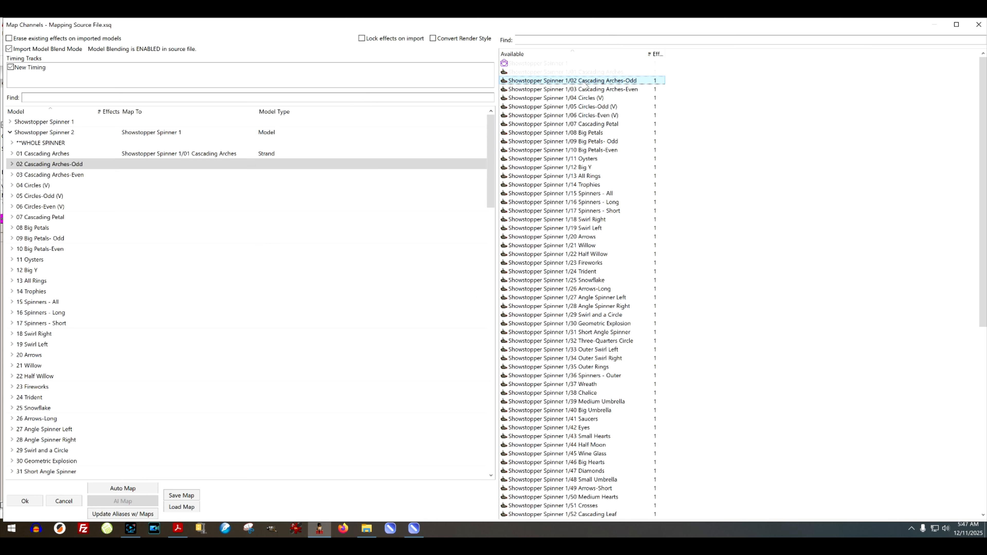
{"action": "double_click", "coordinate": [586, 84]}
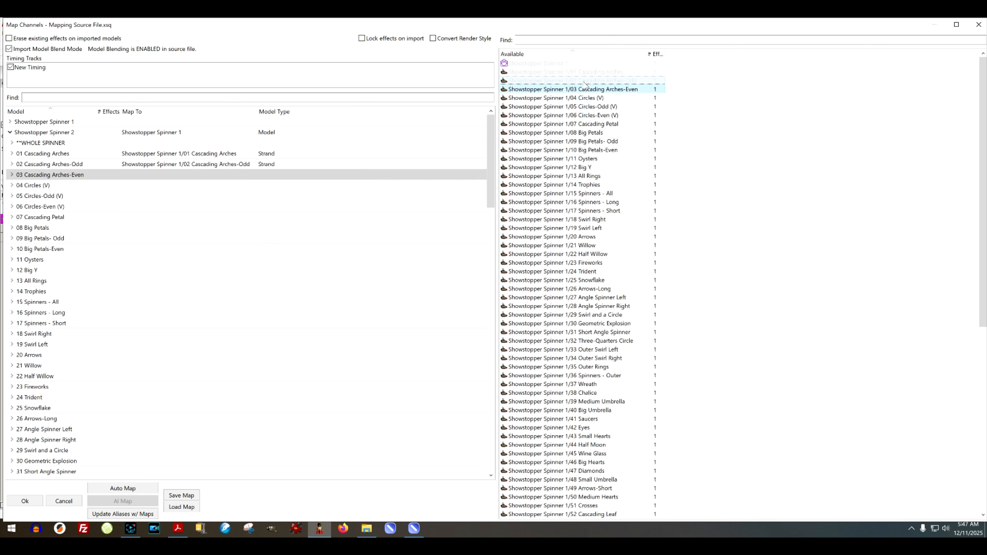
- Map source submodels 03 Cascading Arches-Even through 32 Three-Quarters Circle to the same-named submodels of Showstopper Spinner 2
{"action": "key", "text": "Return"}
{"action": "key", "text": "Return"}
{"action": "key", "text": "Return"}
{"action": "key", "text": "Return"}
{"action": "key", "text": "Return"}
{"action": "key", "text": "Return"}
{"action": "key", "text": "Return"}
{"action": "key", "text": "Return"}
{"action": "key", "text": "Return"}
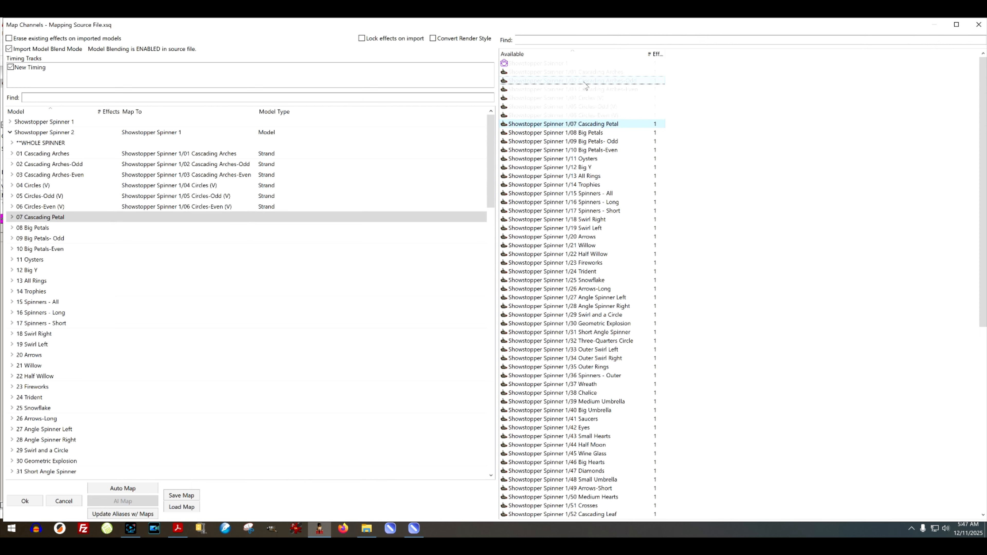
{"action": "key", "text": "Return"}
{"action": "key", "text": "Return"}
{"action": "key", "text": "Return"}
{"action": "key", "text": "Return"}
{"action": "key", "text": "Return"}
{"action": "key", "text": "Return"}
{"action": "key", "text": "Return"}
{"action": "key", "text": "Return"}
{"action": "key", "text": "Return"}
{"action": "key", "text": "Return"}
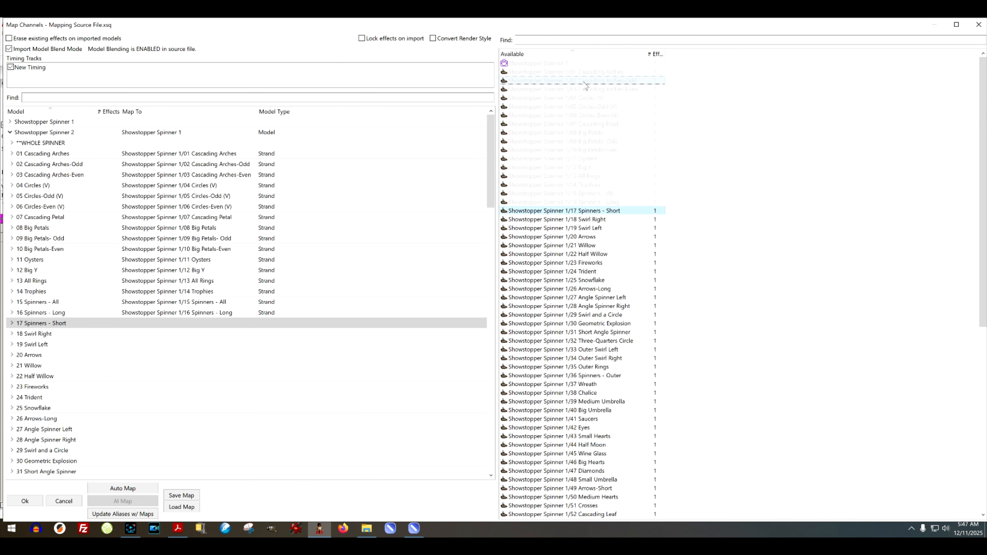
{"action": "key", "text": "Return"}
{"action": "key", "text": "Return"}
{"action": "key", "text": "Return"}
{"action": "key", "text": "Return"}
{"action": "key", "text": "Return"}
{"action": "key", "text": "Return"}
{"action": "key", "text": "Return"}
{"action": "key", "text": "Return"}
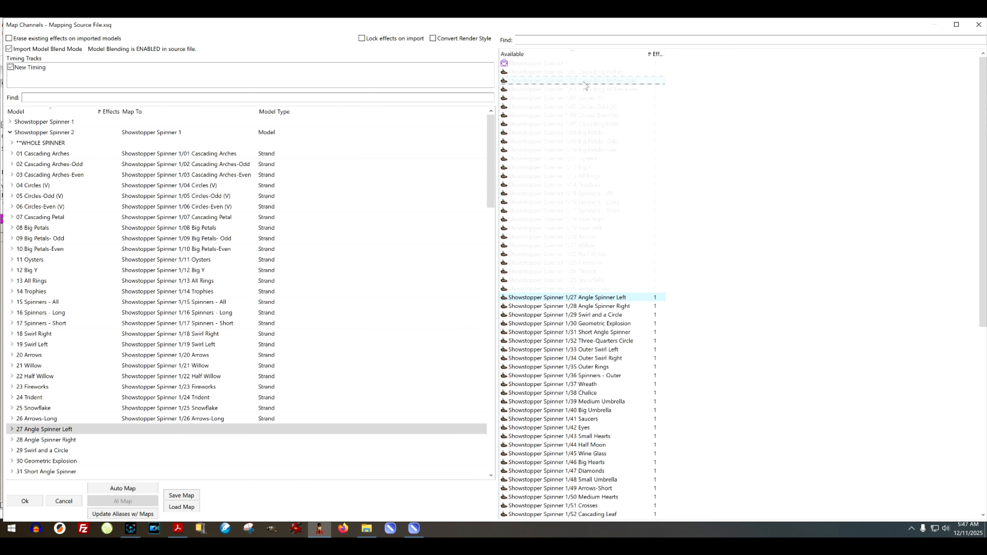
{"action": "key", "text": "Return"}
{"action": "key", "text": "Return"}
{"action": "key", "text": "Return"}
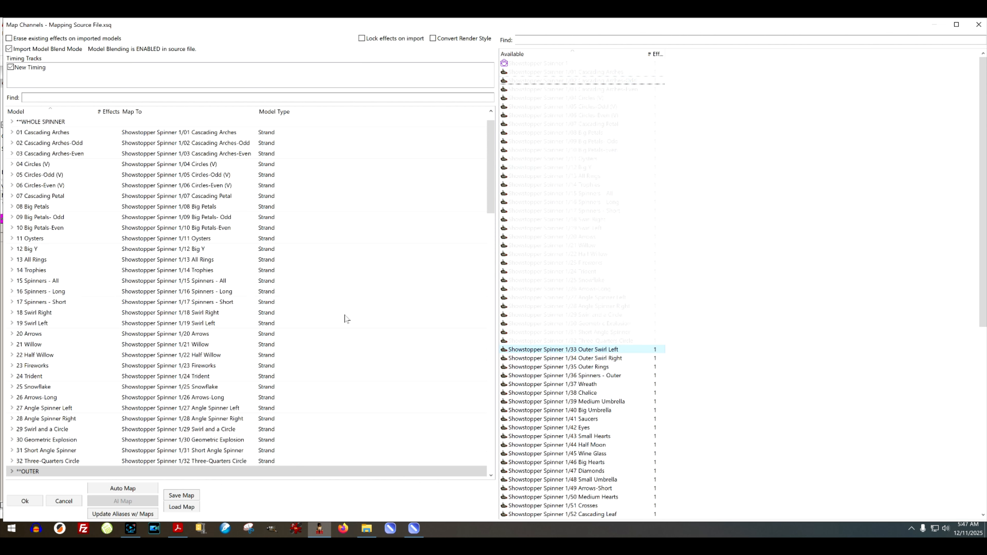
- Map source submodels 33 Outer Swirl Left through 45 Wine Glass to their counterparts in the **OUTER section of Showstopper Spinner 2
{"action": "scroll", "coordinate": [316, 355], "scroll_direction": "down", "scroll_amount": 1}
{"action": "scroll", "coordinate": [317, 355], "scroll_direction": "down", "scroll_amount": 7}
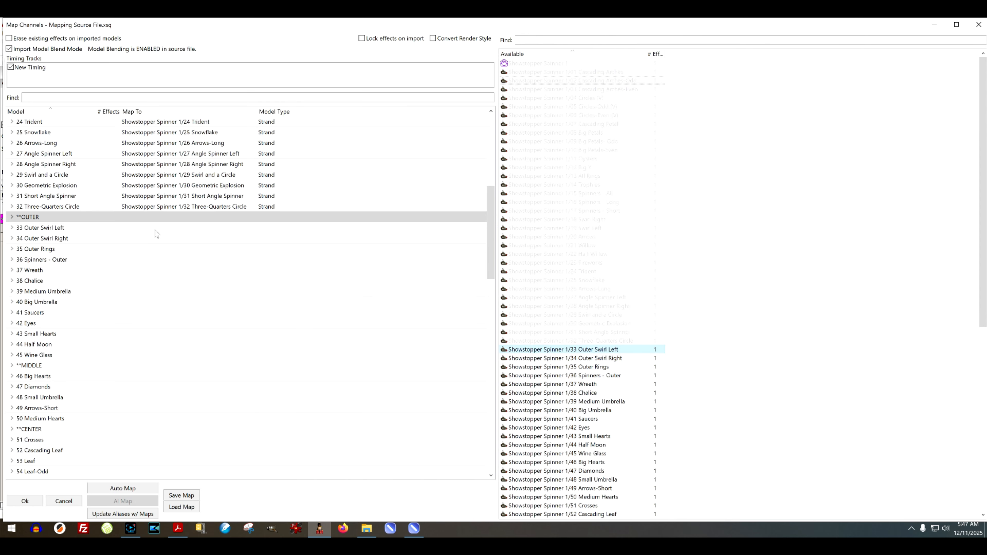
{"action": "left_click", "coordinate": [156, 230]}
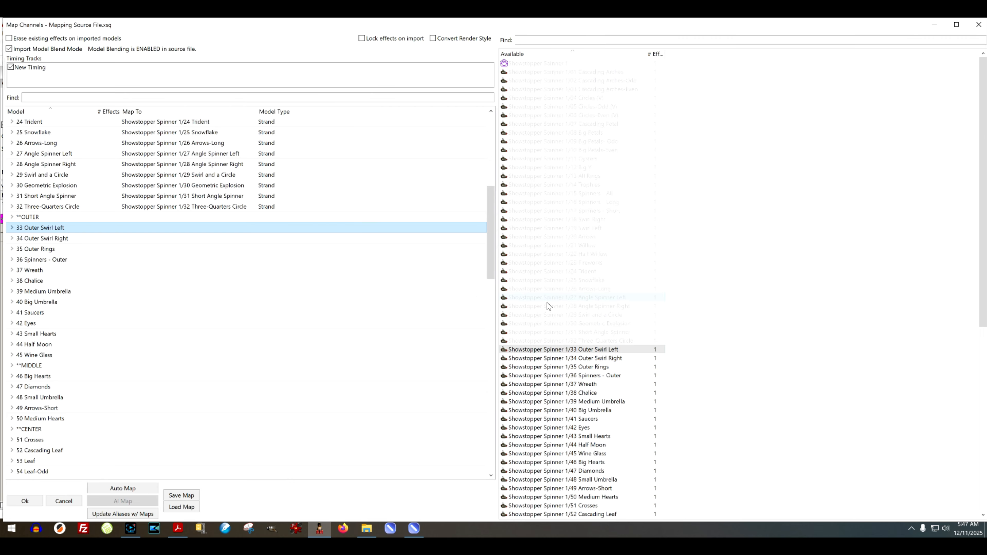
{"action": "left_click", "coordinate": [570, 352]}
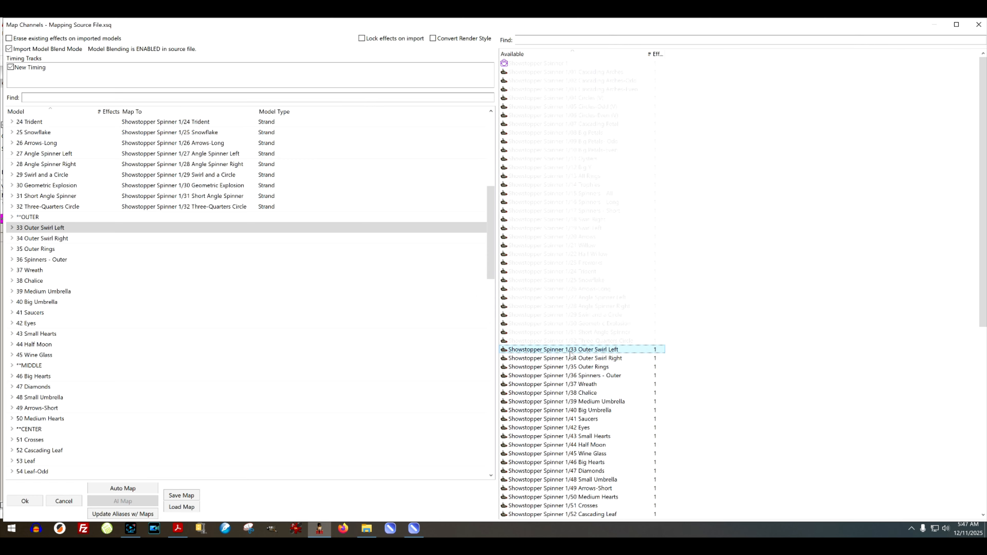
{"action": "key", "text": "Return"}
{"action": "key", "text": "Return"}
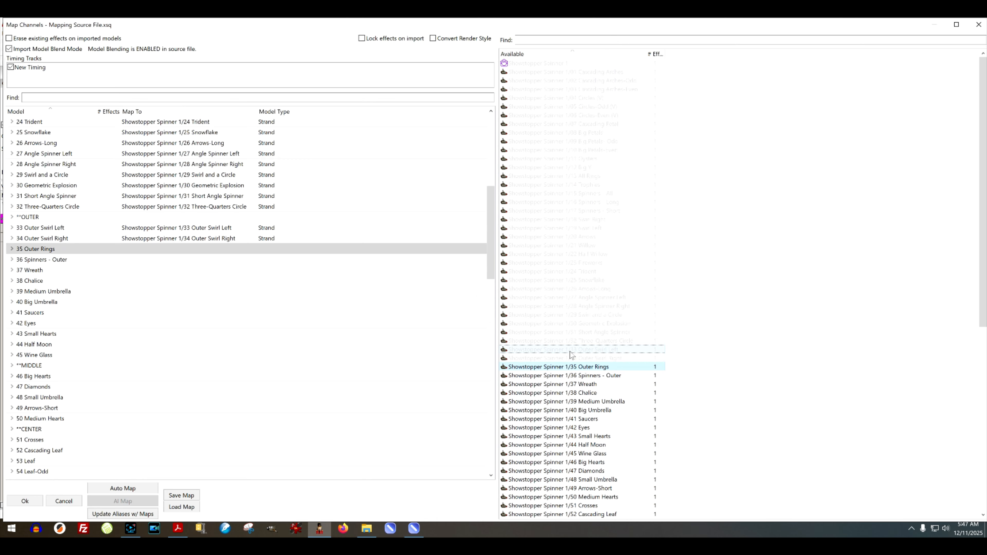
{"action": "key", "text": "Return"}
{"action": "key", "text": "Return"}
{"action": "key", "text": "Return"}
{"action": "key", "text": "Return"}
{"action": "key", "text": "Return"}
{"action": "key", "text": "Return"}
{"action": "key", "text": "Return"}
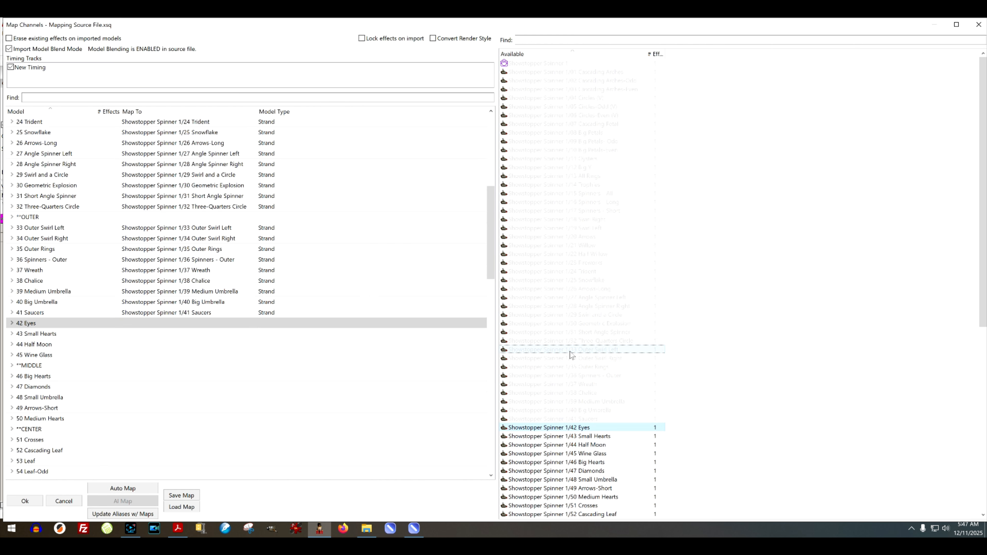
{"action": "key", "text": "Return"}
{"action": "key", "text": "Return"}
{"action": "key", "text": "Return"}
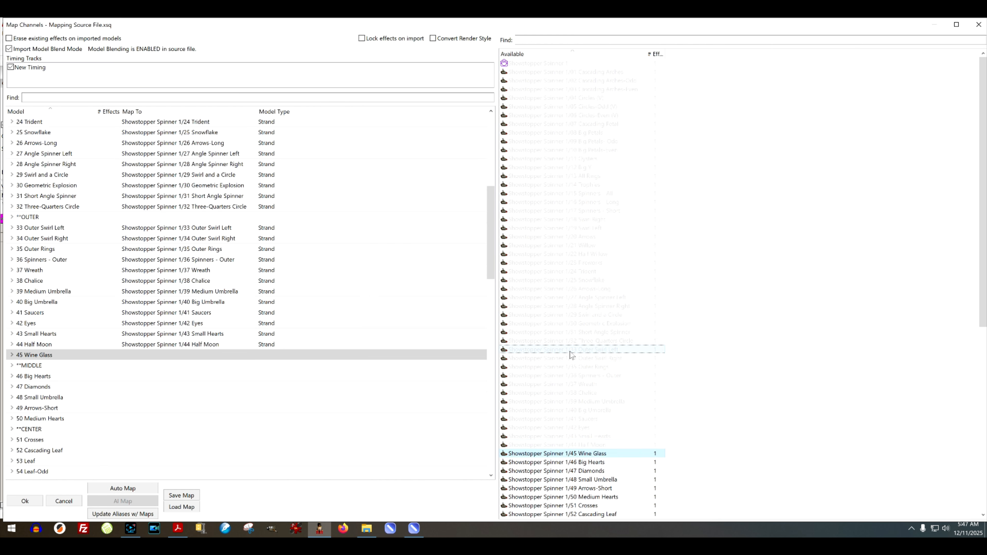
{"action": "key", "text": "Return"}
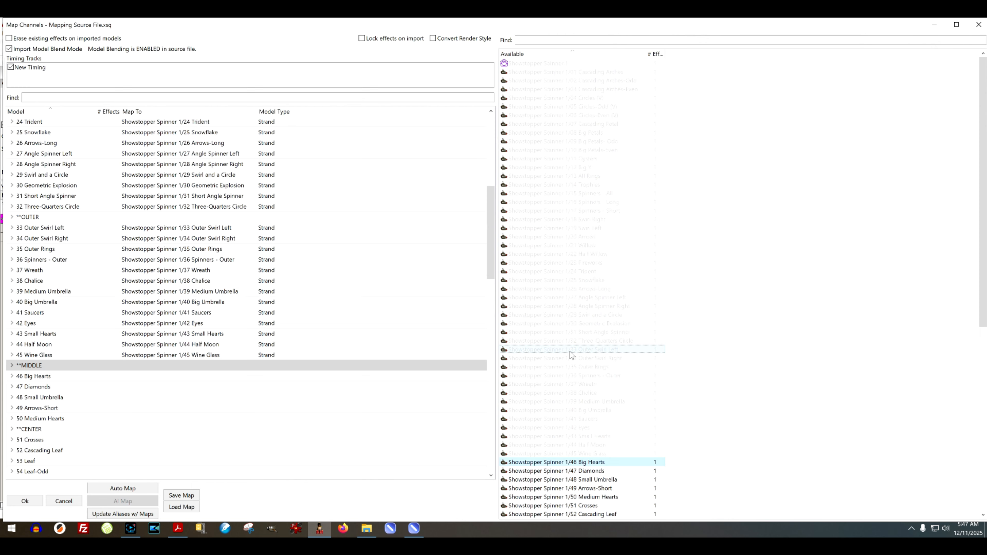
- Map source submodels 46 Big Hearts through 50 Medium Hearts to their counterparts in the **MIDDLE section of Showstopper Spinner 2
{"action": "scroll", "coordinate": [571, 355], "scroll_direction": "down", "scroll_amount": 4}
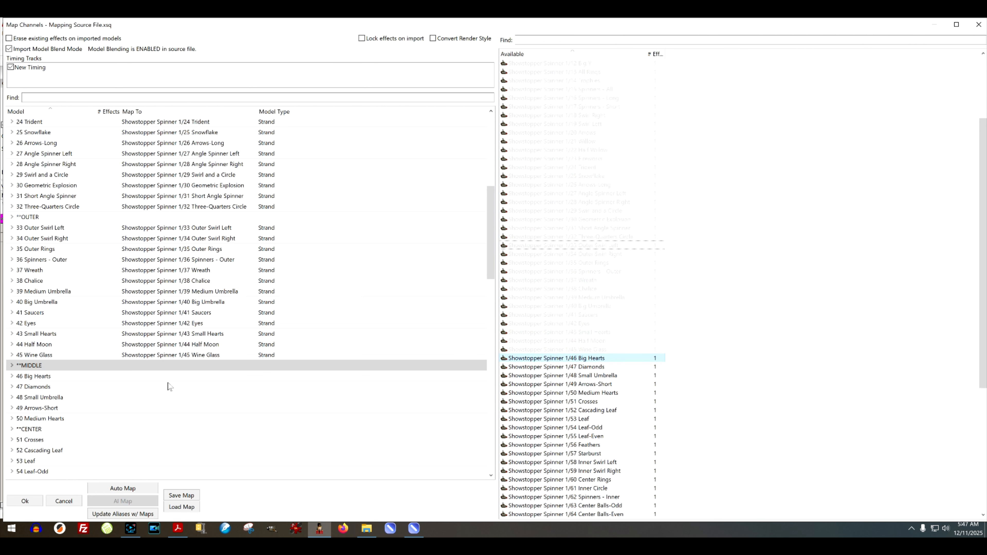
{"action": "left_click", "coordinate": [141, 377]}
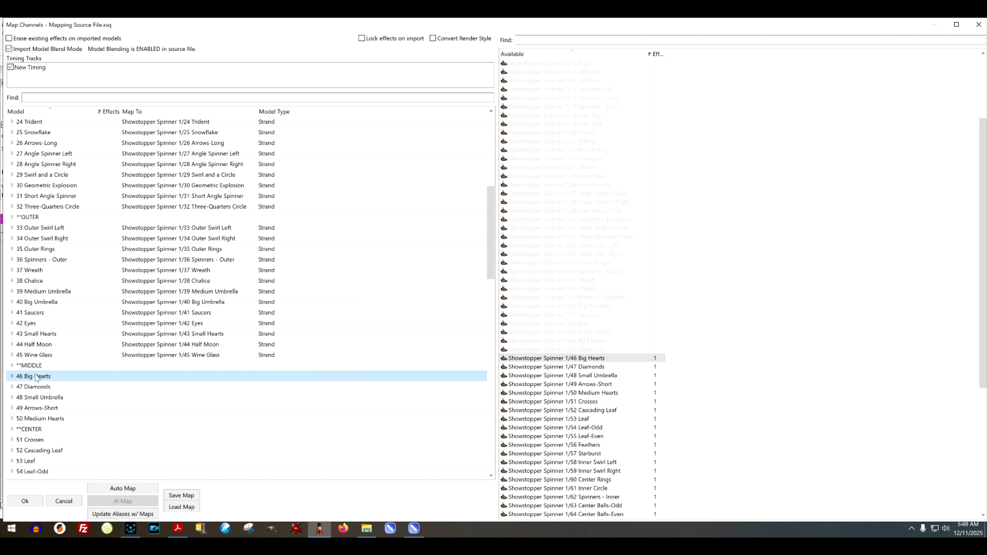
{"action": "left_click", "coordinate": [558, 363]}
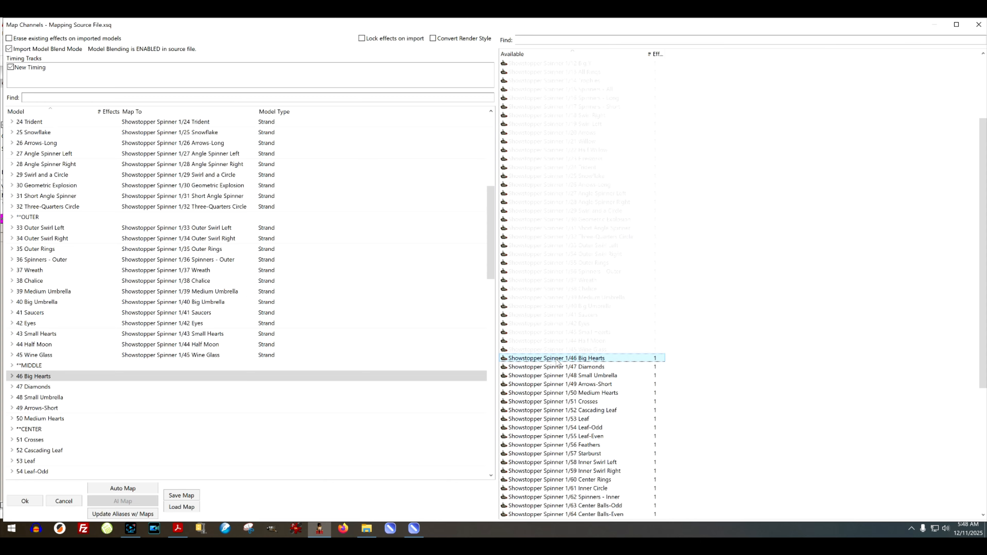
{"action": "double_click", "coordinate": [557, 361]}
{"action": "double_click", "coordinate": [557, 361]}
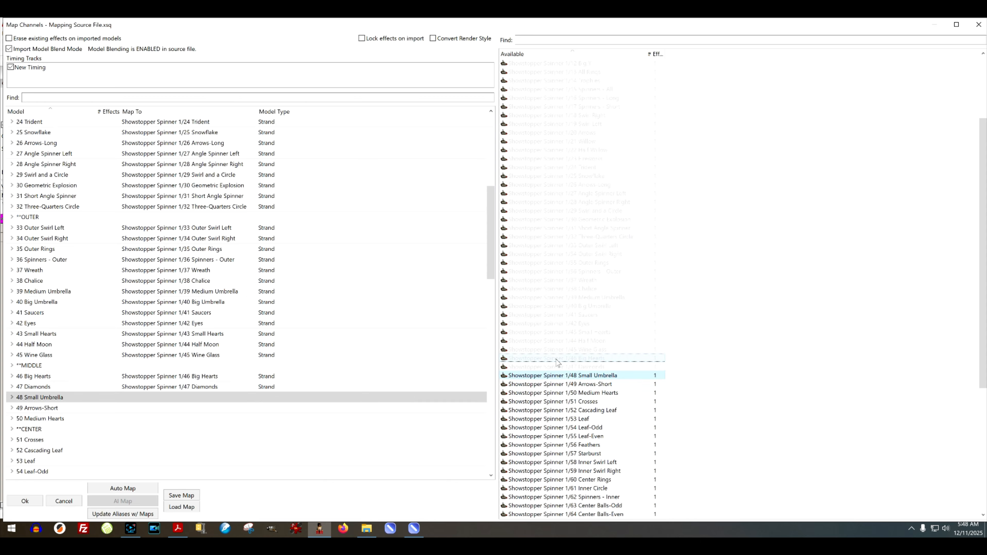
{"action": "double_click", "coordinate": [558, 362]}
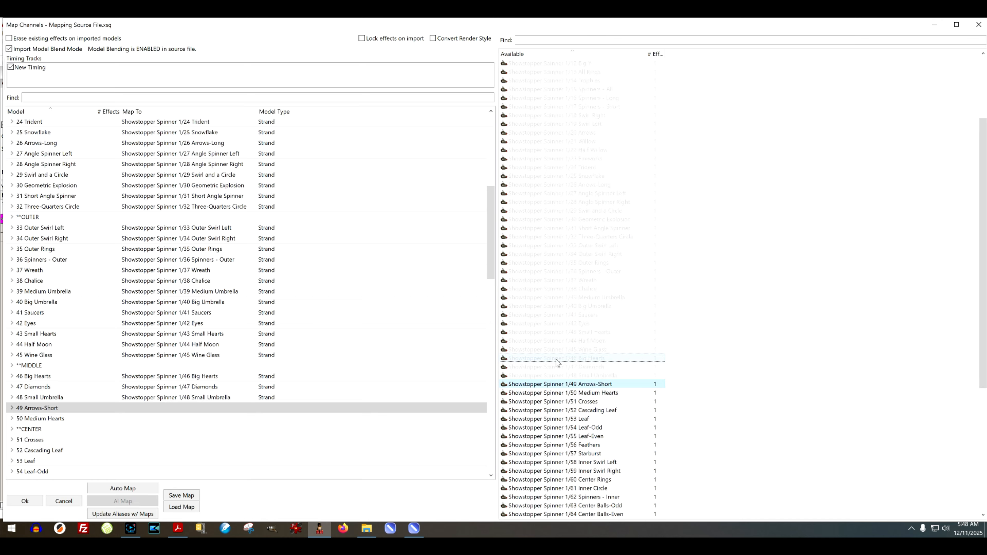
{"action": "double_click", "coordinate": [557, 362]}
{"action": "double_click", "coordinate": [558, 361]}
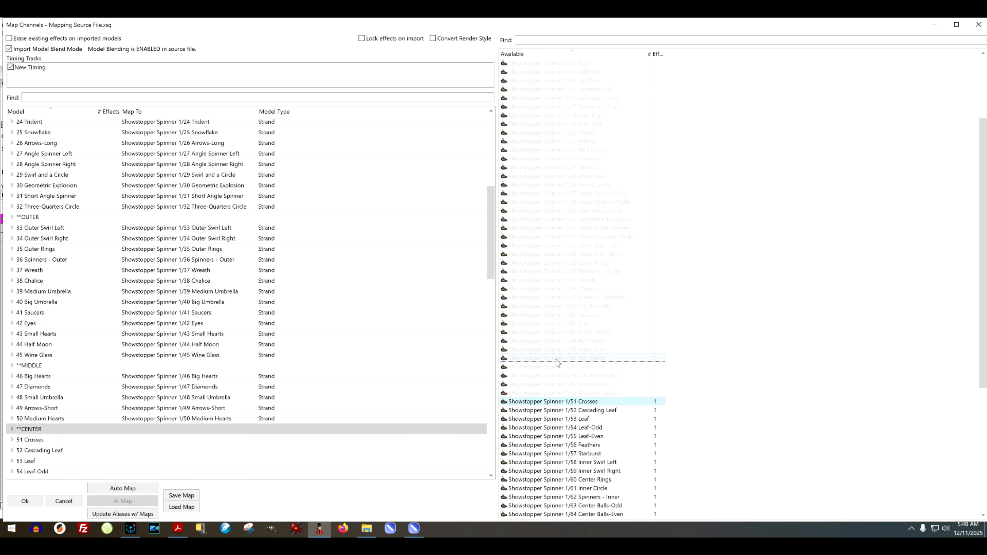
- Map source submodels 51 Crosses through 70 Outline to their counterparts in the **CENTER section of Showstopper Spinner 2
{"action": "scroll", "coordinate": [255, 417], "scroll_direction": "down", "scroll_amount": 2}
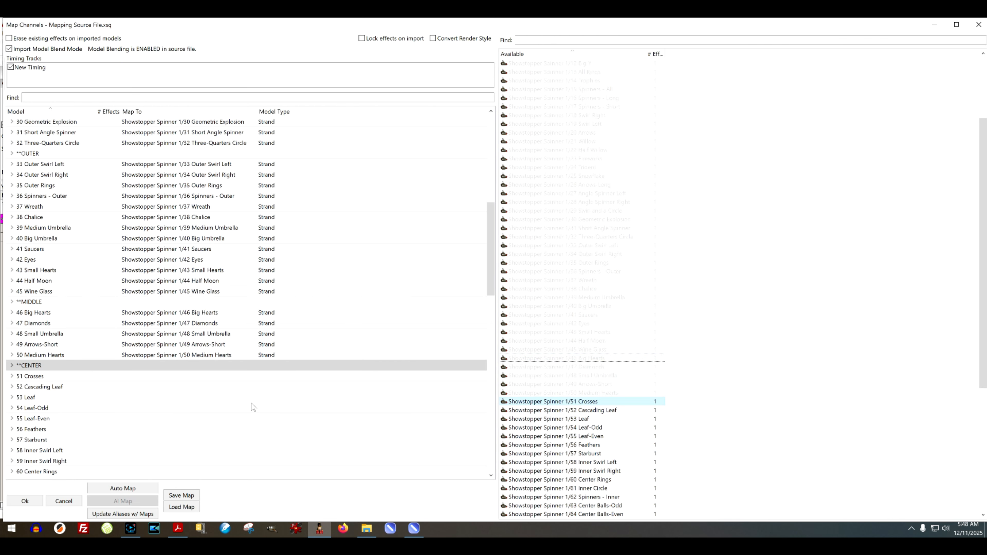
{"action": "left_click", "coordinate": [163, 377]}
{"action": "left_click_drag", "start_coordinate": [563, 403], "coordinate": [563, 394]}
{"action": "key", "text": "Return"}
{"action": "key", "text": "Return"}
{"action": "key", "text": "Return"}
{"action": "key", "text": "Return"}
{"action": "key", "text": "Return"}
{"action": "key", "text": "Return"}
{"action": "key", "text": "Return"}
{"action": "key", "text": "Return"}
{"action": "key", "text": "Return"}
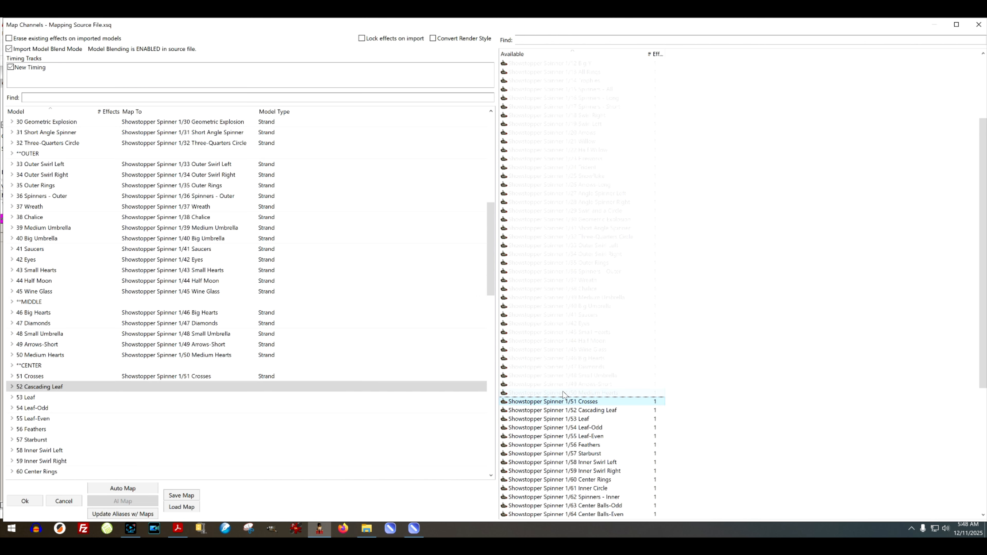
{"action": "key", "text": "Return"}
{"action": "key", "text": "Return"}
{"action": "key", "text": "Return"}
{"action": "key", "text": "Return"}
{"action": "key", "text": "Return"}
{"action": "key", "text": "Return"}
{"action": "key", "text": "Return"}
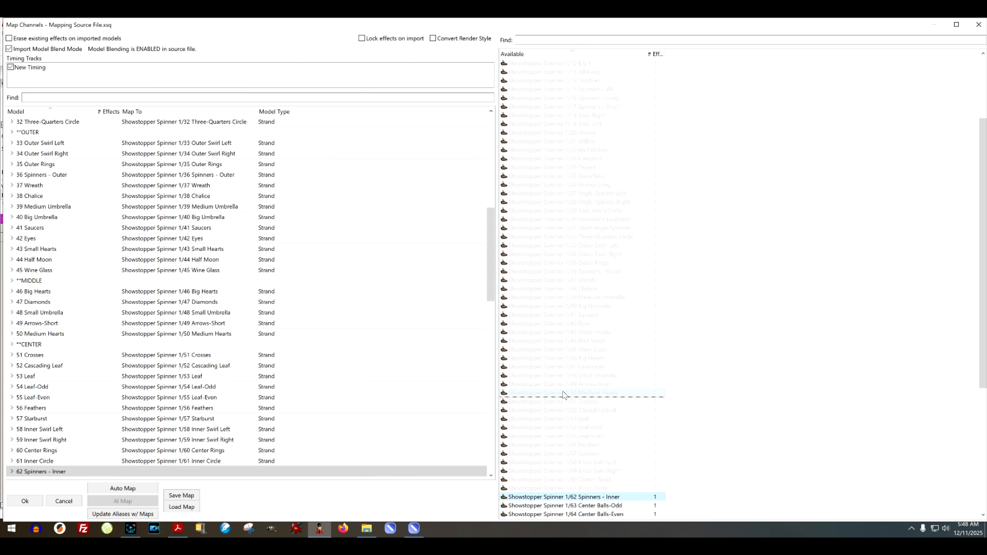
{"action": "key", "text": "Return"}
{"action": "key", "text": "Return"}
{"action": "key", "text": "Return"}
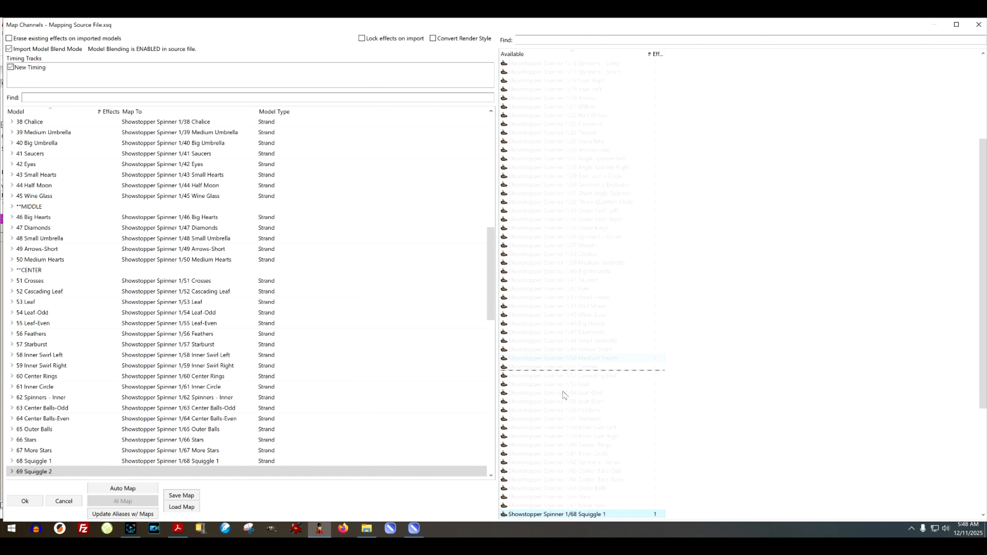
{"action": "key", "text": "Return"}
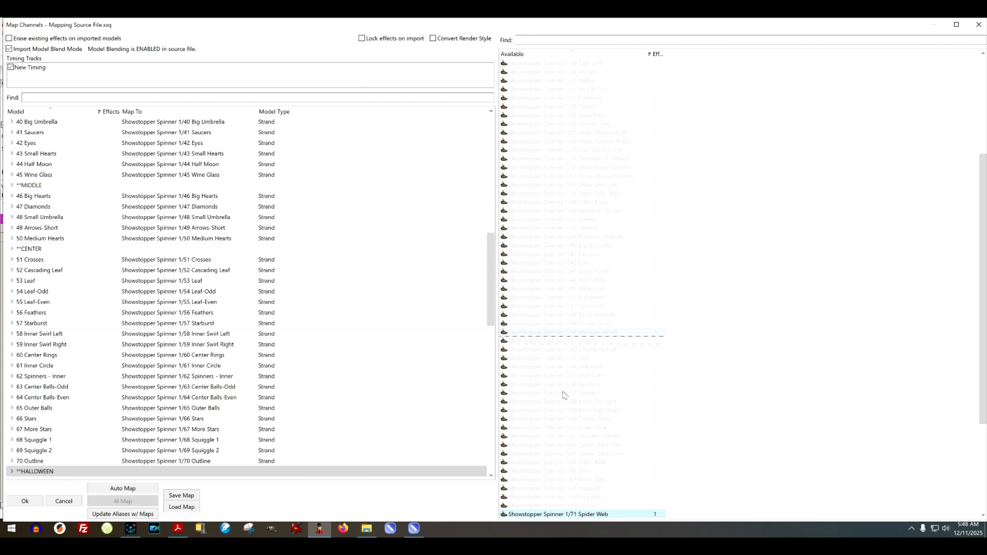
- Map source submodels 71 Spider Web through 88 Bones to their counterparts in the **HALLOWEEN section of Showstopper Spinner 2
{"action": "scroll", "coordinate": [302, 434], "scroll_direction": "down", "scroll_amount": 3}
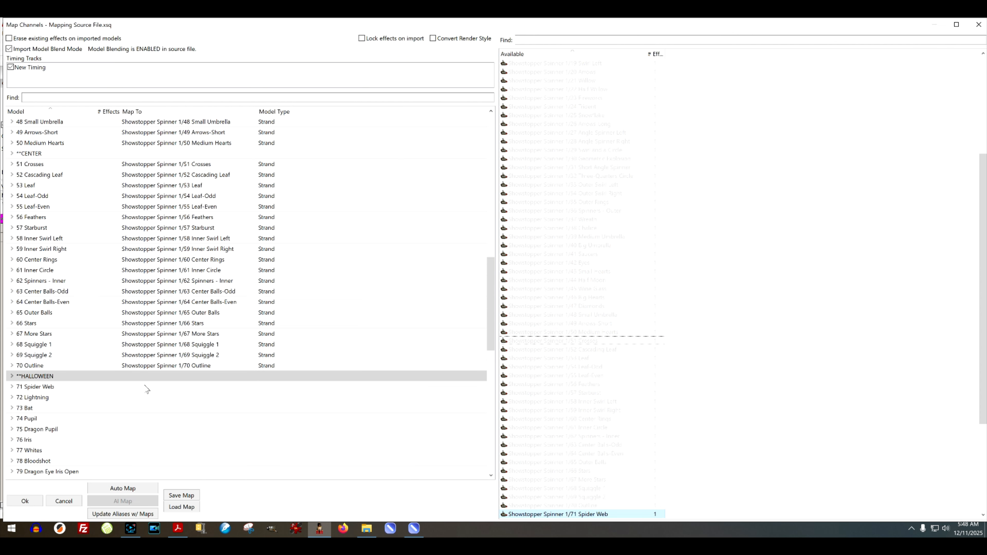
{"action": "left_click", "coordinate": [147, 388]}
{"action": "left_click", "coordinate": [586, 514]}
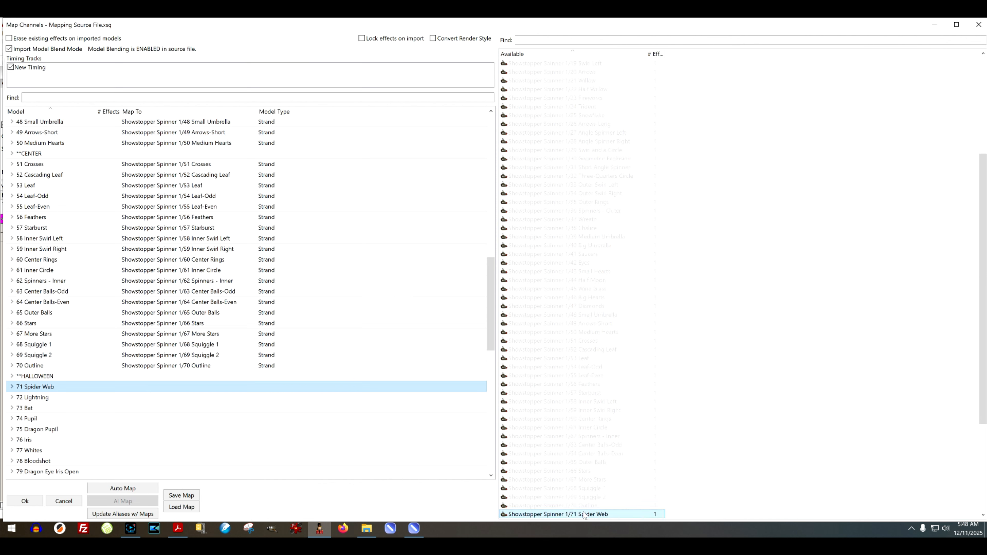
{"action": "key", "text": "Return"}
{"action": "key", "text": "Return"}
{"action": "key", "text": "Return"}
{"action": "key", "text": "Return"}
{"action": "key", "text": "Return"}
{"action": "key", "text": "Return"}
{"action": "key", "text": "Return"}
{"action": "key", "text": "Return"}
{"action": "key", "text": "Return"}
{"action": "key", "text": "Return"}
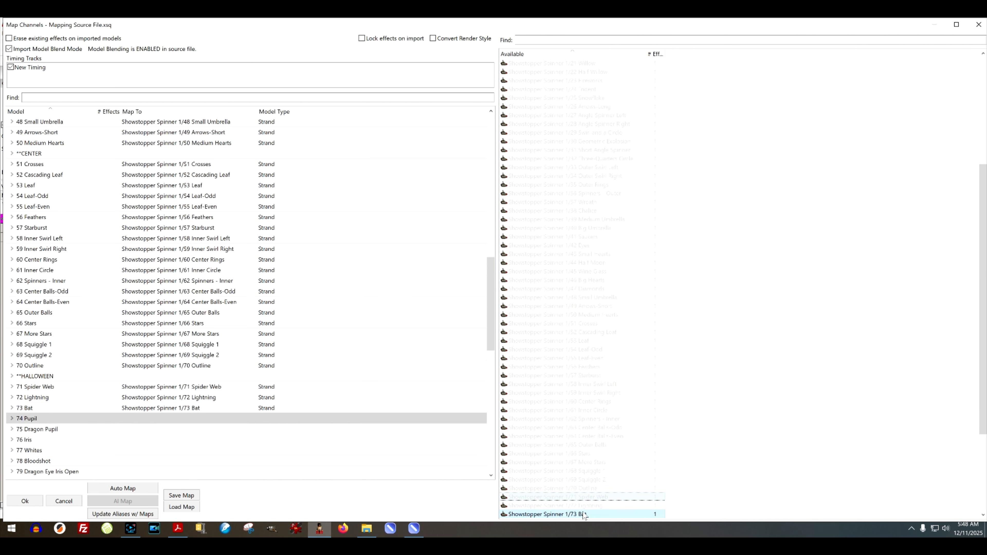
{"action": "key", "text": "Return"}
{"action": "key", "text": "Return"}
{"action": "key", "text": "Return"}
{"action": "key", "text": "Return"}
{"action": "key", "text": "Return"}
{"action": "key", "text": "Return"}
{"action": "key", "text": "Return"}
{"action": "key", "text": "Return"}
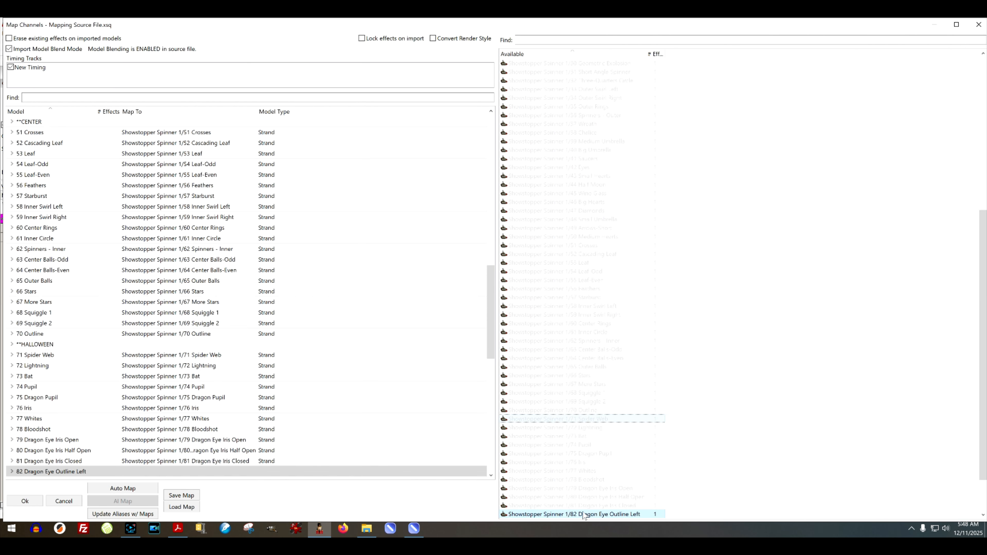
{"action": "key", "text": "Return"}
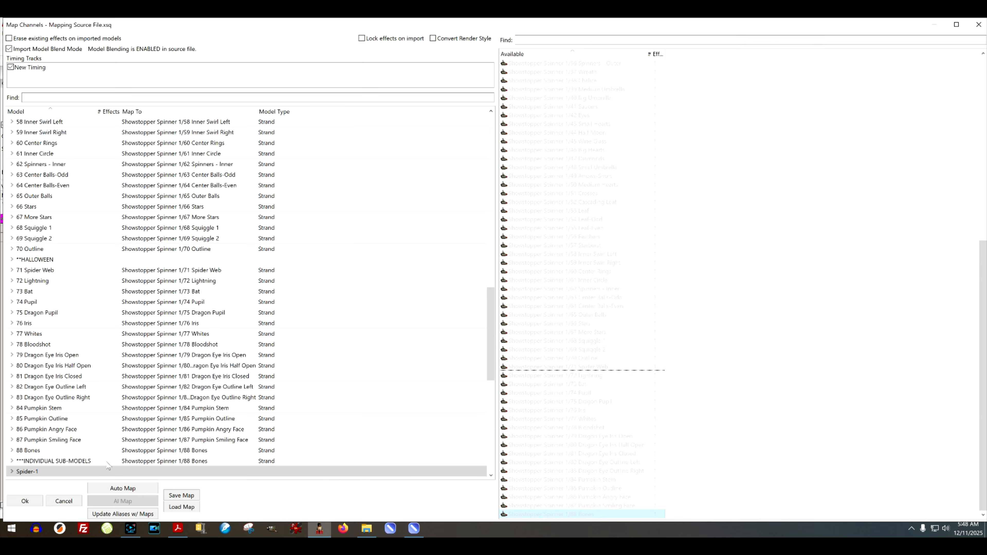
- Remove the extra 88 Bones mapping from the ***INDIVIDUAL SUB-MODELS row of Showstopper Spinner 2
{"action": "left_click", "coordinate": [200, 464]}
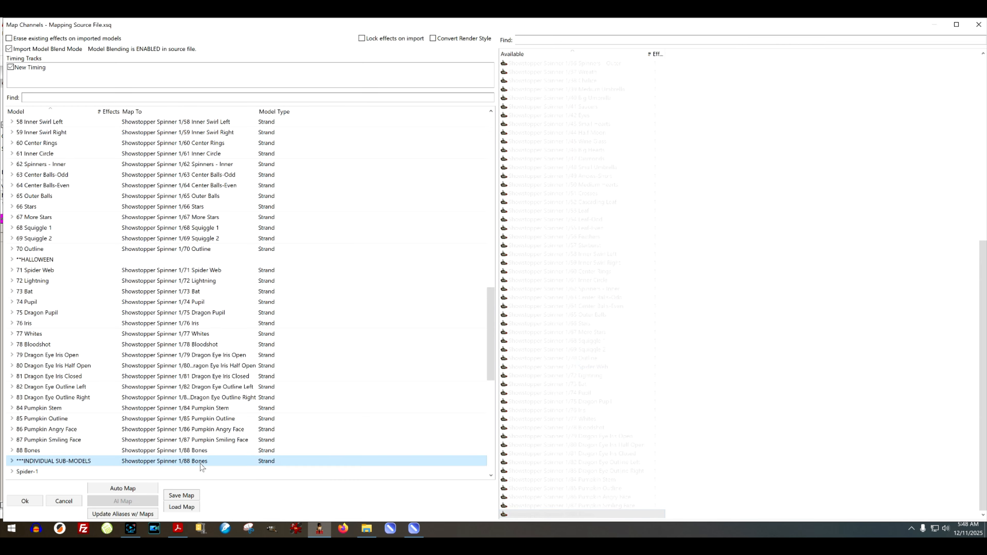
{"action": "key", "text": "Delete"}
{"action": "scroll", "coordinate": [489, 350], "scroll_direction": "down", "scroll_amount": 1}
- Collapse Showstopper Spinner 2, expand Showstopper Spinner 3, and map the source model Showstopper Spinner 1 to it
{"action": "left_click_drag", "start_coordinate": [489, 337], "coordinate": [484, 151]}
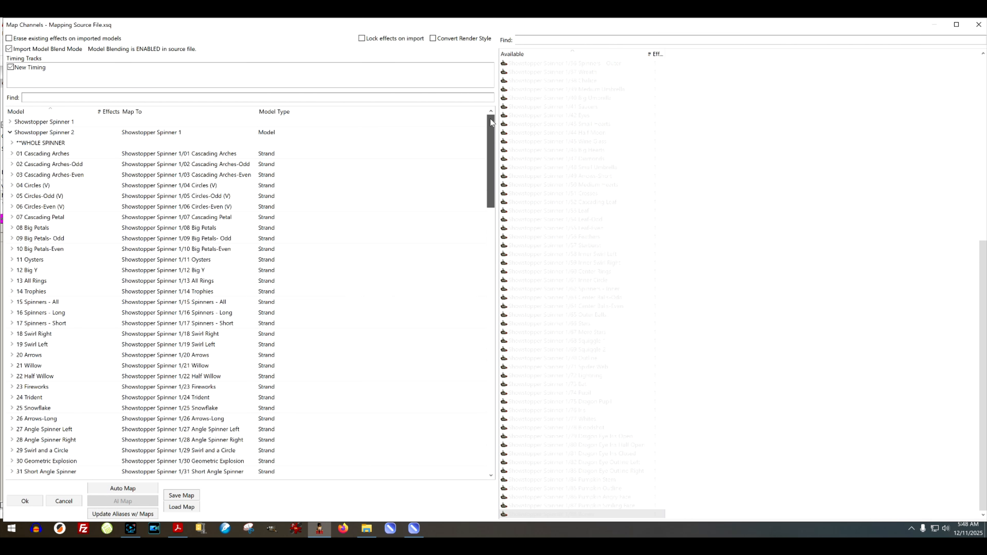
{"action": "left_click", "coordinate": [10, 133]}
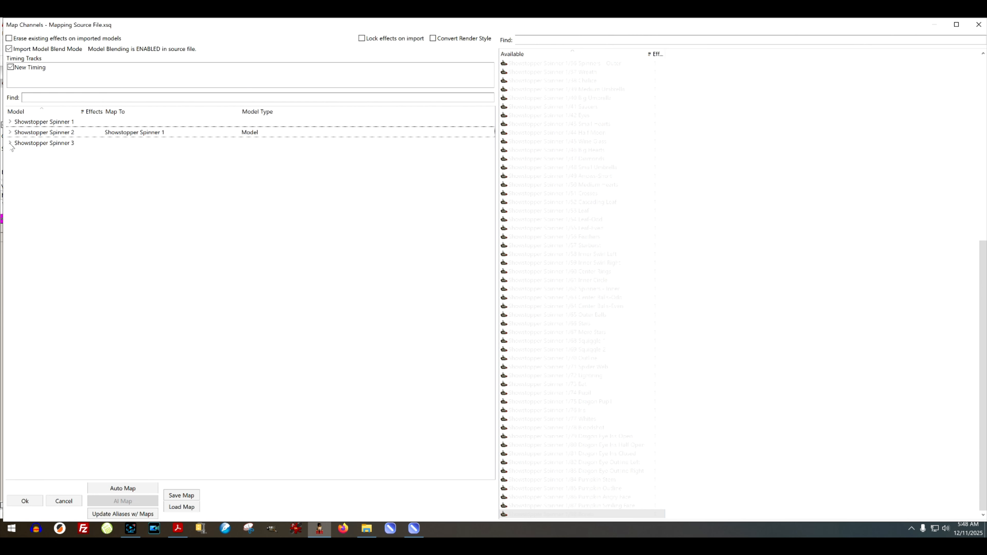
{"action": "left_click", "coordinate": [10, 144]}
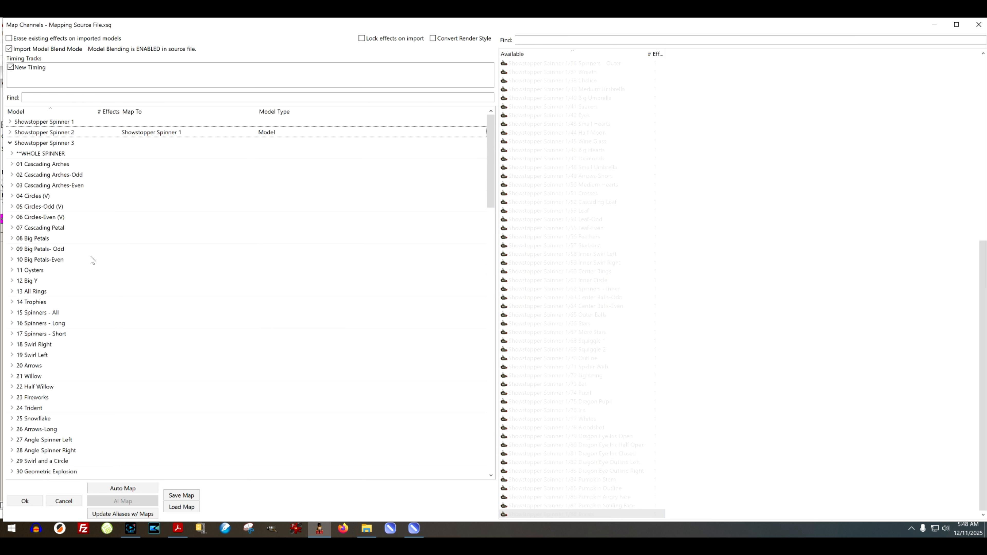
{"action": "left_click", "coordinate": [150, 145]}
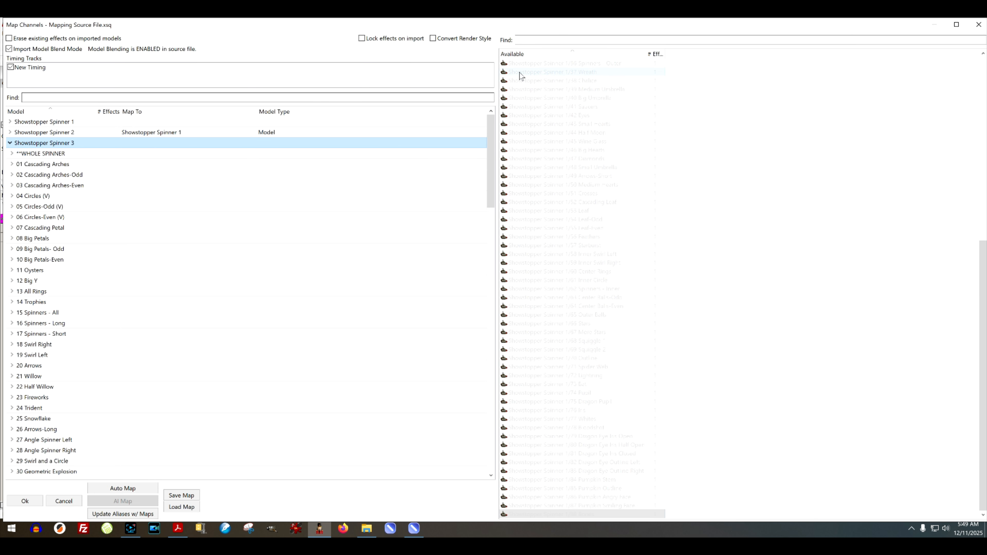
{"action": "scroll", "coordinate": [578, 102], "scroll_direction": "up", "scroll_amount": 12}
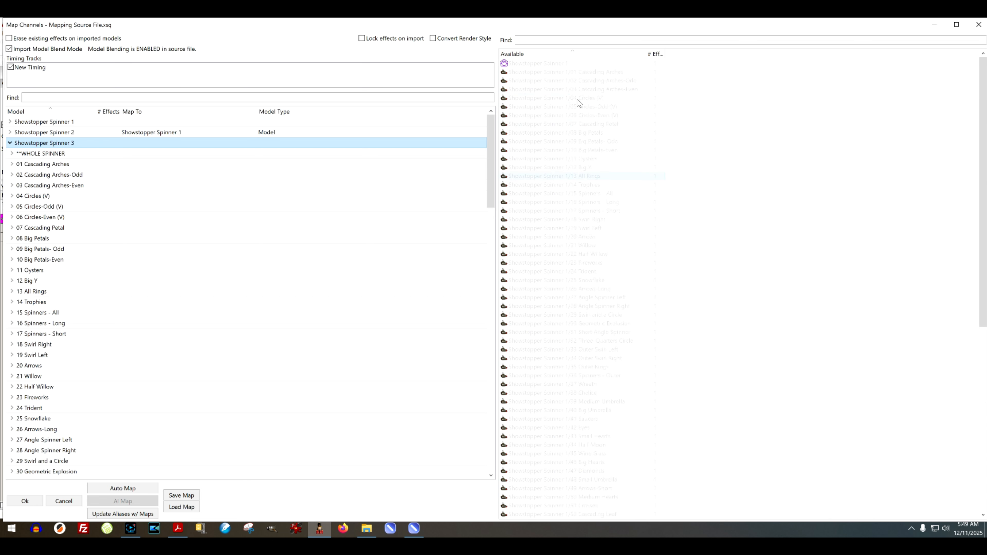
{"action": "double_click", "coordinate": [544, 64]}
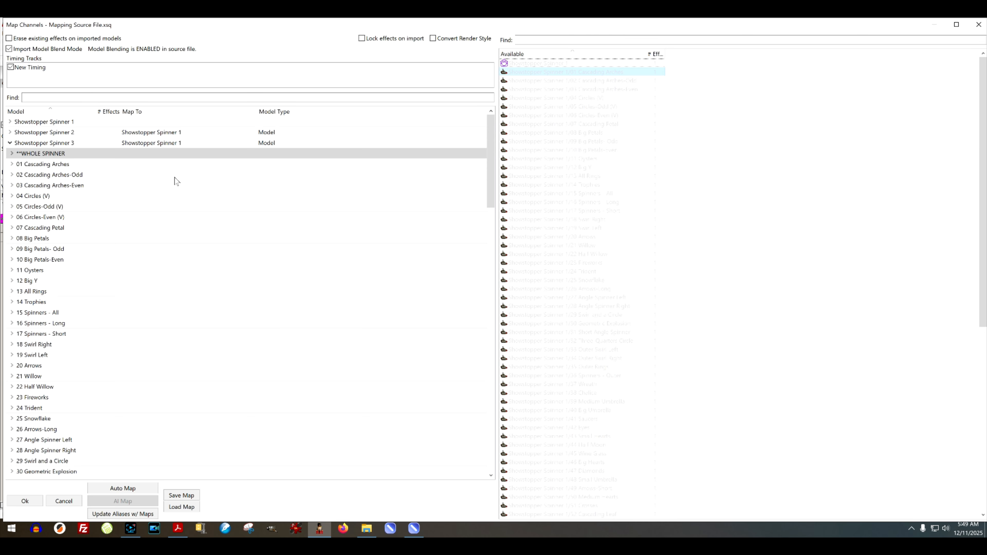
- Map source submodels 01 Cascading Arches through 32 Three-Quarters Circle to their **WHOLE SPINNER counterparts in Showstopper Spinner 3, clearing the stray **OUTER mapping
{"action": "left_click", "coordinate": [201, 167]}
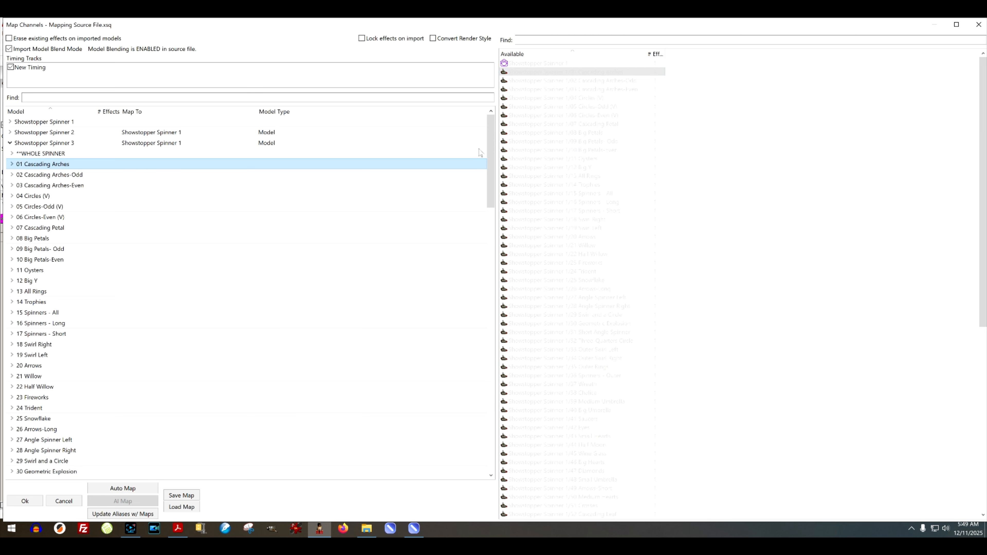
{"action": "left_click", "coordinate": [578, 74]}
{"action": "left_click", "coordinate": [579, 75]}
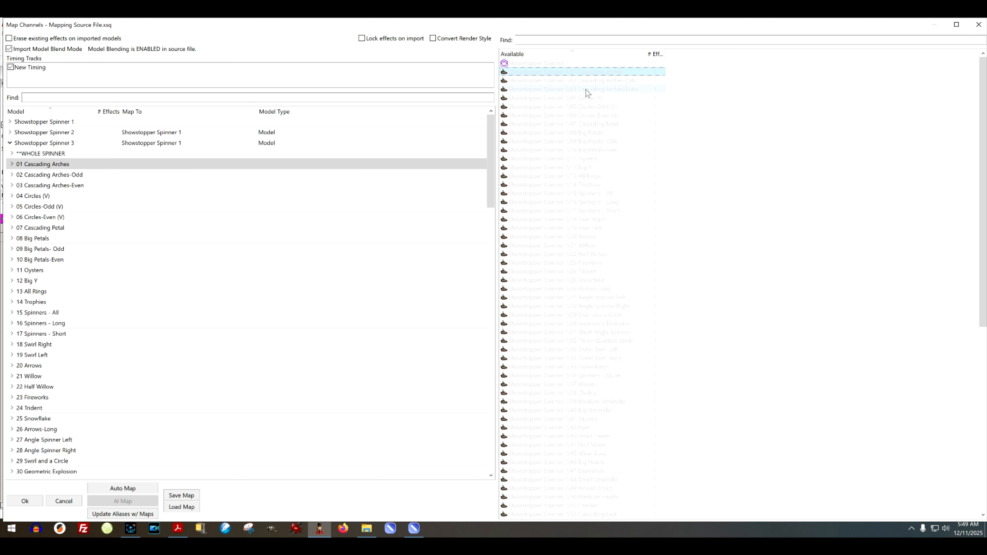
{"action": "key", "text": "Return"}
{"action": "key", "text": "Return"}
{"action": "key", "text": "Return"}
{"action": "key", "text": "Return"}
{"action": "key", "text": "Return"}
{"action": "key", "text": "Return"}
{"action": "key", "text": "Return"}
{"action": "key", "text": "Return"}
{"action": "key", "text": "Return"}
{"action": "key", "text": "Return"}
{"action": "key", "text": "Return"}
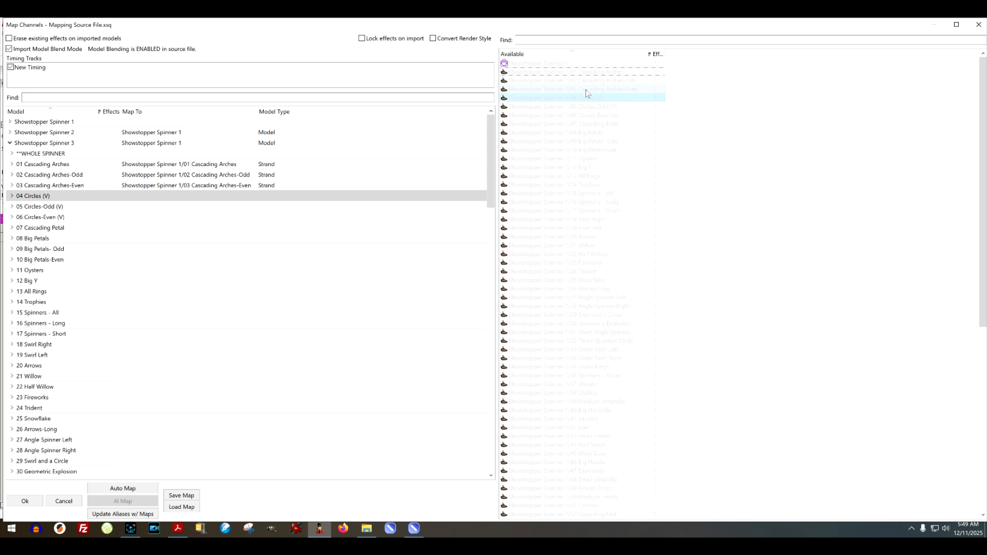
{"action": "key", "text": "Return"}
{"action": "key", "text": "Return"}
{"action": "key", "text": "Return"}
{"action": "key", "text": "Return"}
{"action": "key", "text": "Return"}
{"action": "key", "text": "Return"}
{"action": "key", "text": "Return"}
{"action": "key", "text": "Return"}
{"action": "key", "text": "Return"}
{"action": "key", "text": "Return"}
{"action": "key", "text": "Return"}
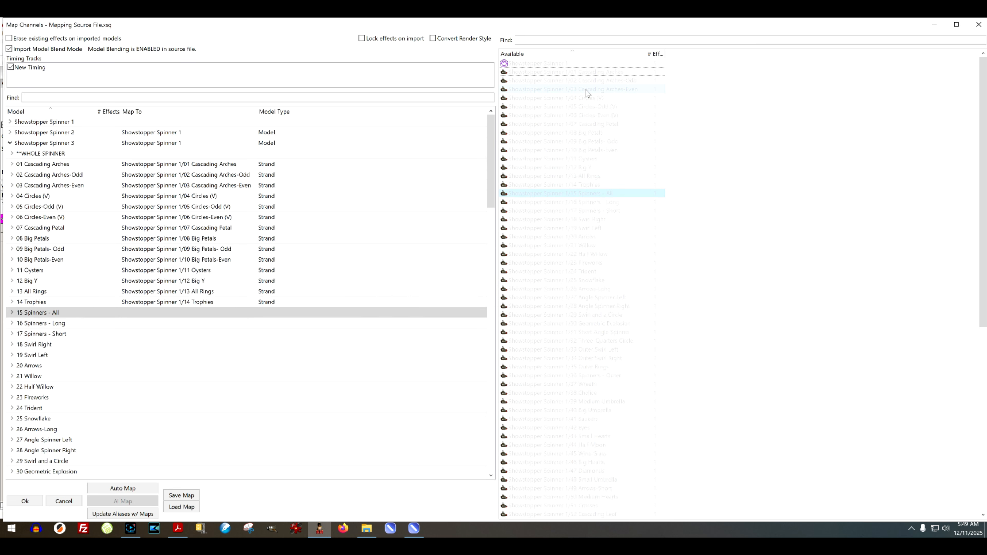
{"action": "key", "text": "Return"}
{"action": "key", "text": "Return"}
{"action": "key", "text": "Return"}
{"action": "key", "text": "Return"}
{"action": "key", "text": "Return"}
{"action": "key", "text": "Return"}
{"action": "key", "text": "Return"}
{"action": "key", "text": "Return"}
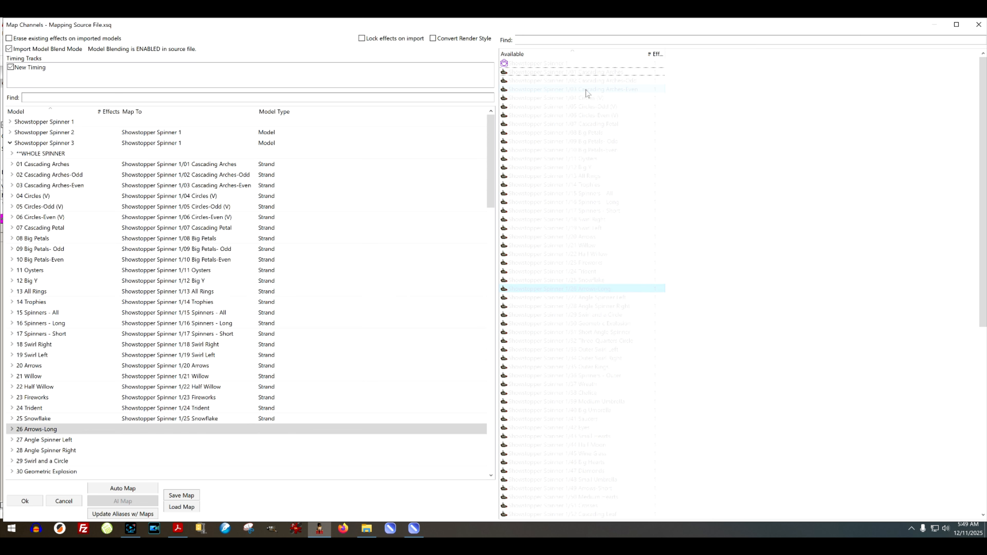
{"action": "key", "text": "Return"}
{"action": "key", "text": "Return"}
{"action": "key", "text": "Return"}
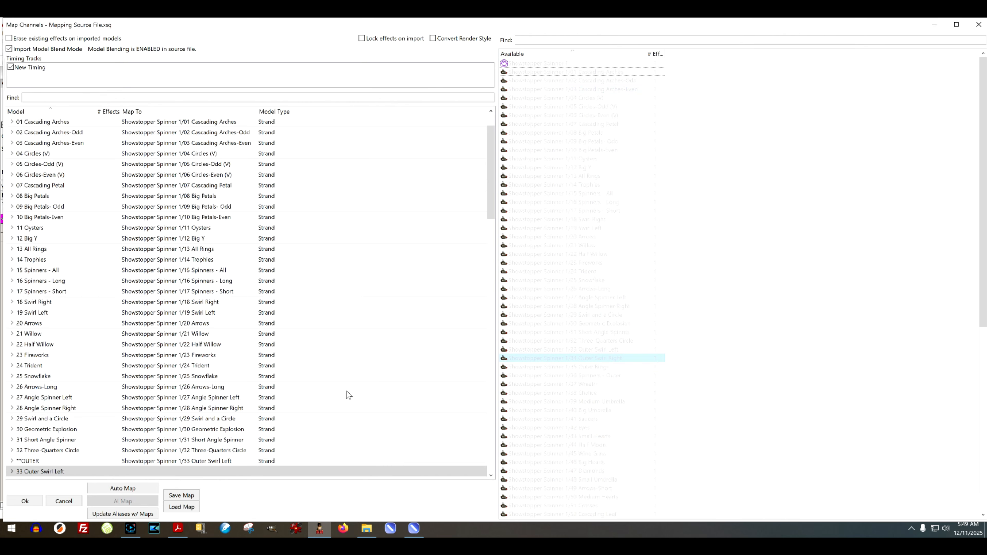
{"action": "left_click", "coordinate": [182, 461]}
{"action": "key", "text": "Delete"}
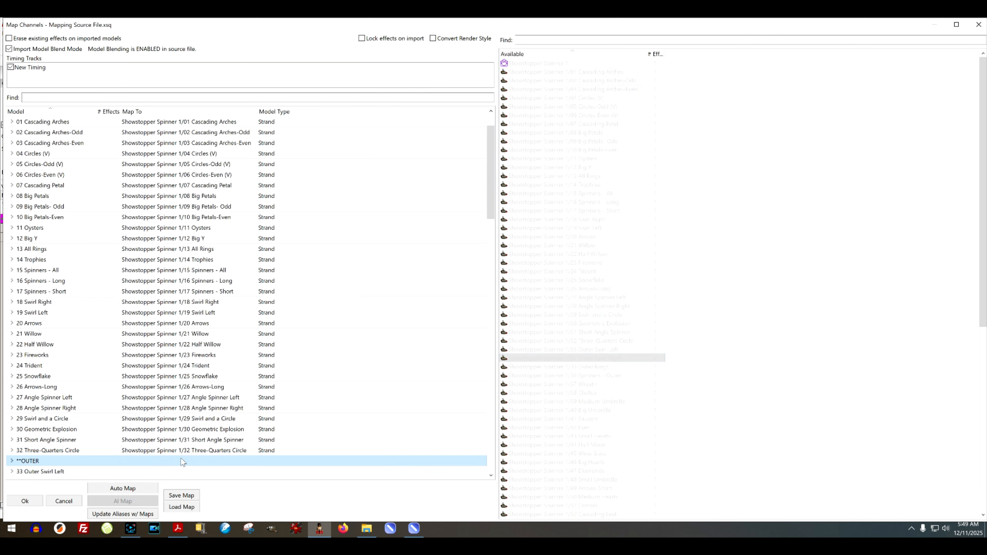
- Map source submodels 33 Outer Swirl Left through 45 Wine Glass to their counterparts in the **OUTER section of Showstopper Spinner 3
{"action": "scroll", "coordinate": [198, 427], "scroll_direction": "down", "scroll_amount": 2}
{"action": "scroll", "coordinate": [198, 426], "scroll_direction": "down", "scroll_amount": 4}
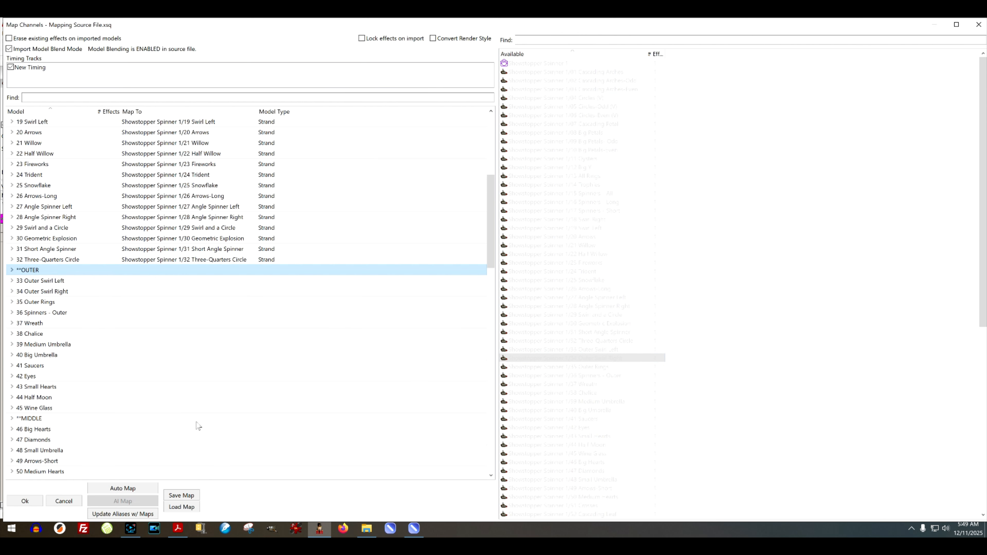
{"action": "left_click", "coordinate": [175, 281]}
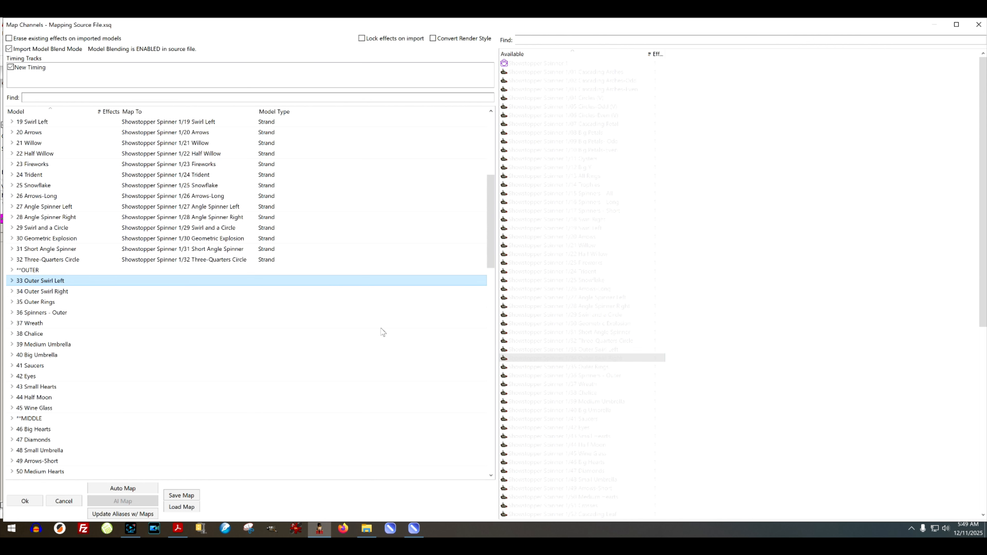
{"action": "left_click", "coordinate": [554, 349]}
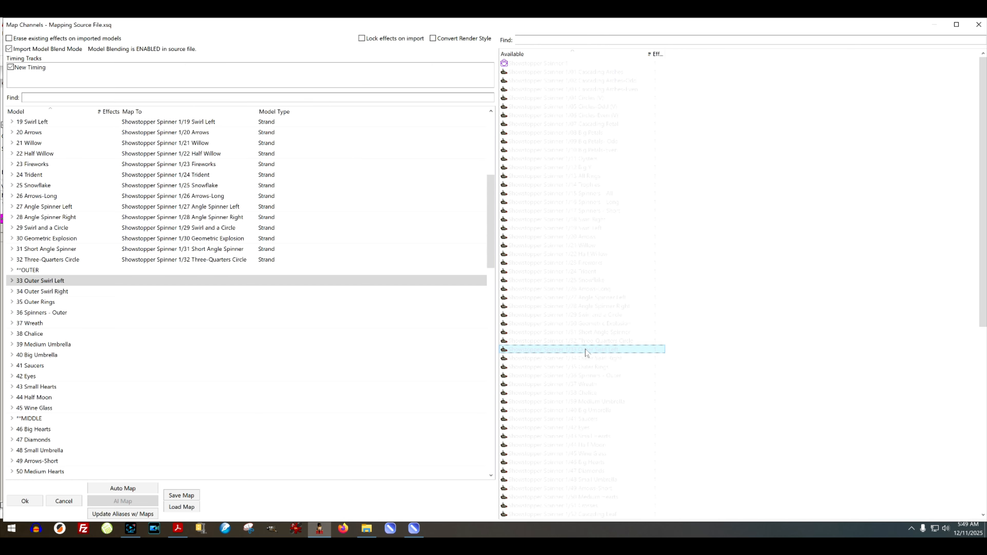
{"action": "key", "text": "Return"}
{"action": "key", "text": "Return"}
{"action": "key", "text": "Return"}
{"action": "key", "text": "Return"}
{"action": "key", "text": "Return"}
{"action": "key", "text": "Return"}
{"action": "key", "text": "Return"}
{"action": "key", "text": "Return"}
{"action": "key", "text": "Return"}
{"action": "key", "text": "Return"}
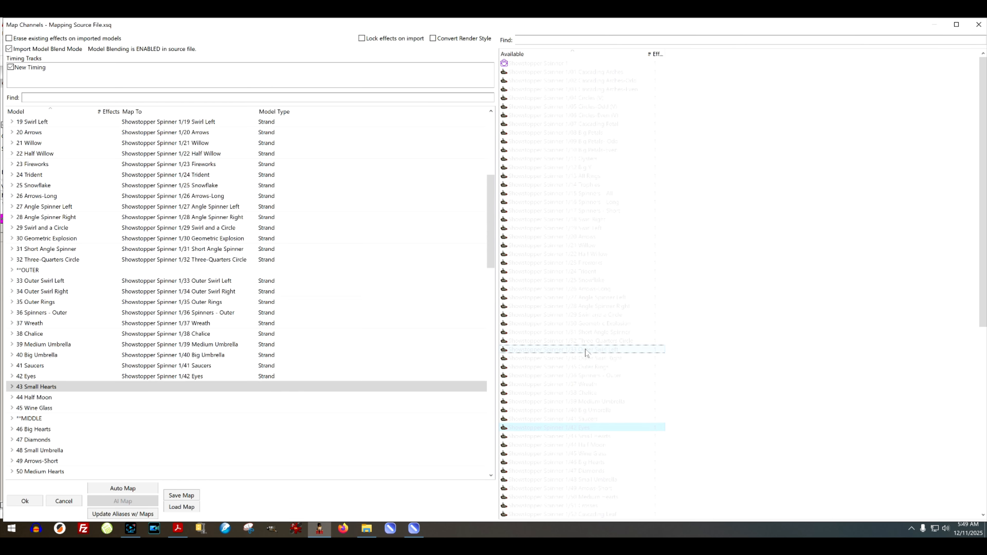
{"action": "key", "text": "Return"}
{"action": "key", "text": "Return"}
{"action": "key", "text": "Return"}
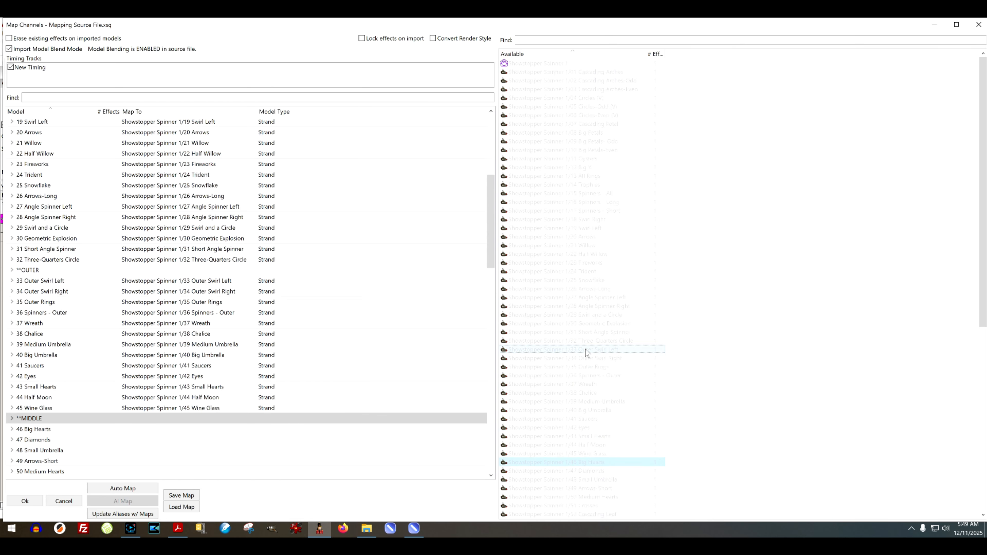
- Map source submodels 46 Big Hearts through 50 Medium Hearts to their counterparts in the **MIDDLE section of Showstopper Spinner 3
{"action": "scroll", "coordinate": [630, 353], "scroll_direction": "down", "scroll_amount": 1}
{"action": "scroll", "coordinate": [284, 419], "scroll_direction": "down", "scroll_amount": 3}
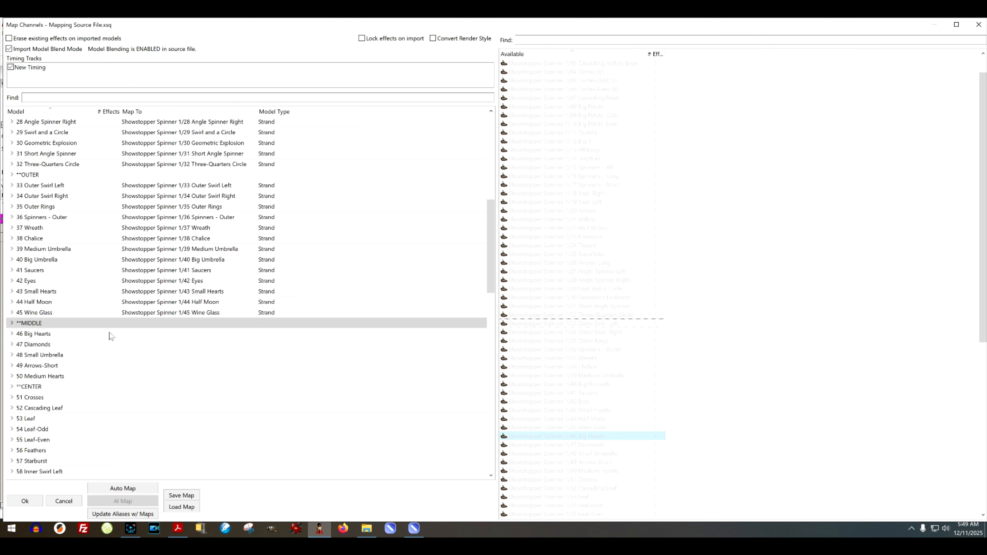
{"action": "left_click", "coordinate": [134, 335]}
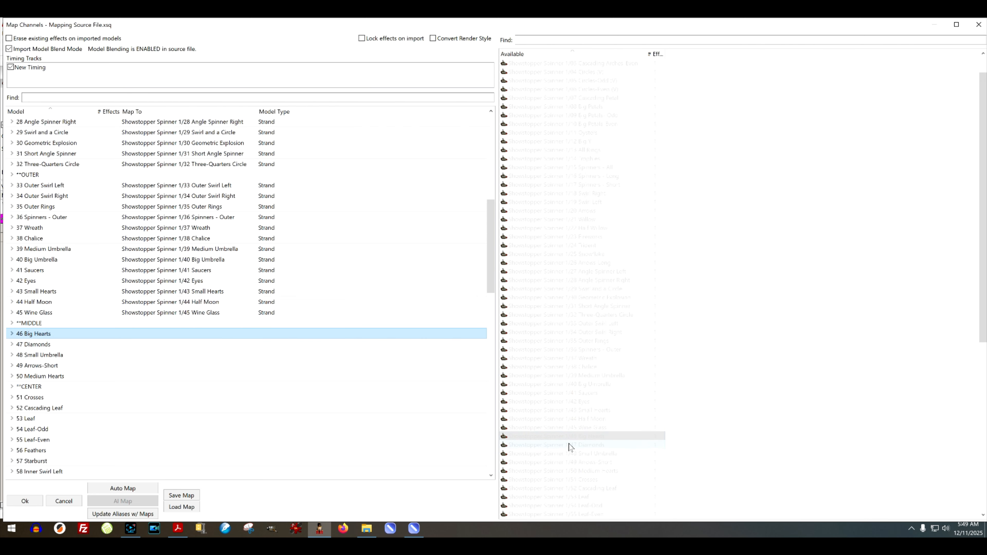
{"action": "left_click", "coordinate": [576, 438]}
{"action": "key", "text": "Return"}
{"action": "key", "text": "Return"}
{"action": "key", "text": "Return"}
{"action": "key", "text": "Return"}
{"action": "key", "text": "Return"}
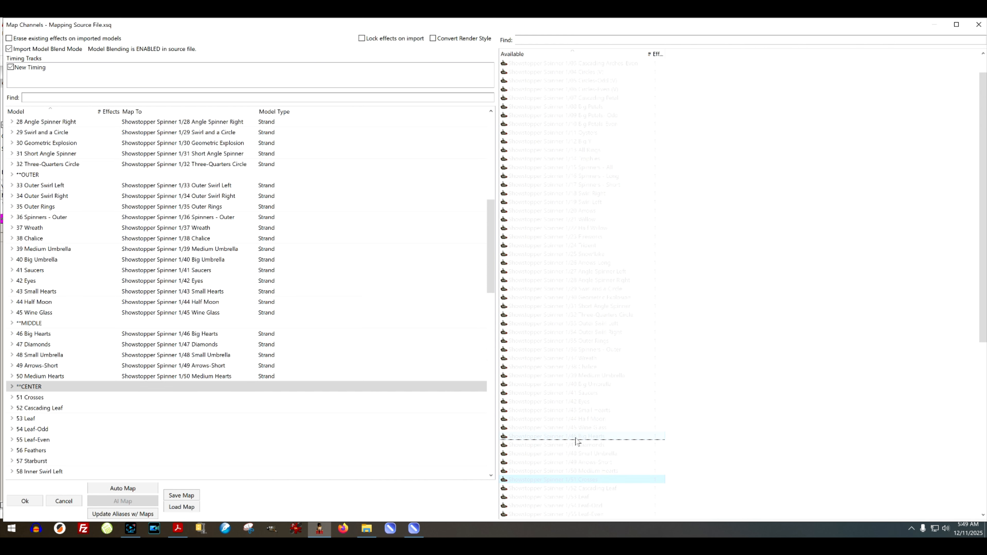
- Map source submodels 51 Crosses through 70 Outline to their counterparts in the **CENTER section of Showstopper Spinner 3
{"action": "left_click", "coordinate": [191, 399]}
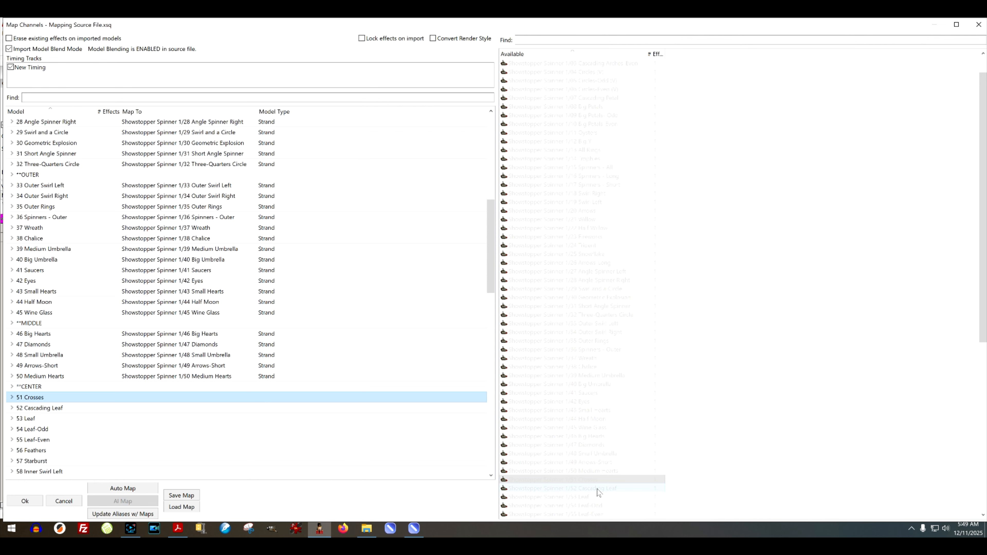
{"action": "key", "text": "Return"}
{"action": "left_click", "coordinate": [573, 483]}
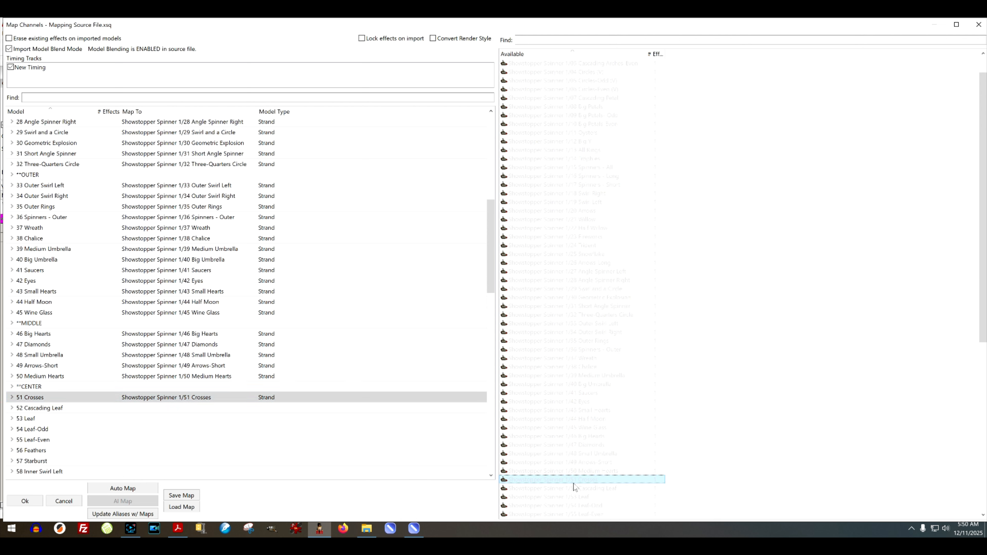
{"action": "left_click", "coordinate": [188, 407]}
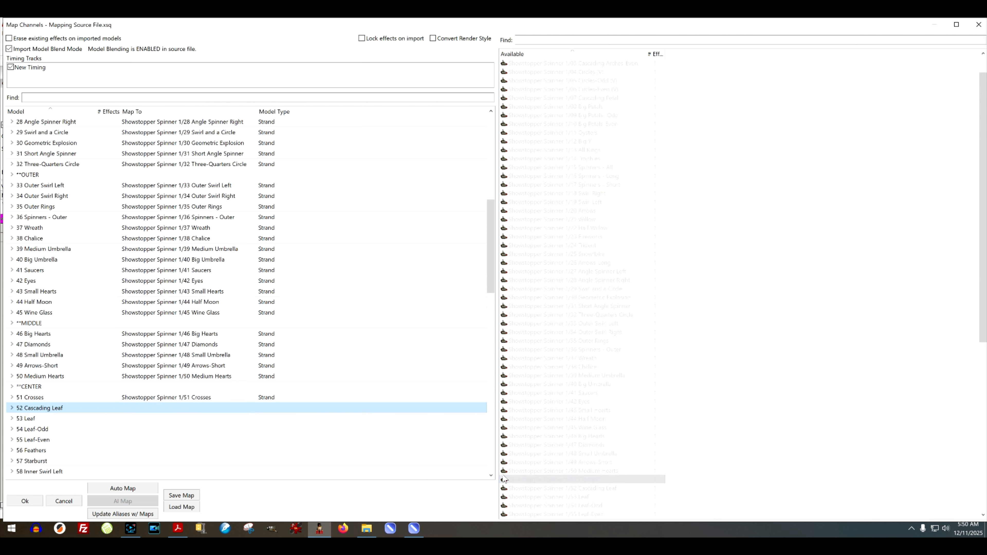
{"action": "left_click", "coordinate": [556, 489]}
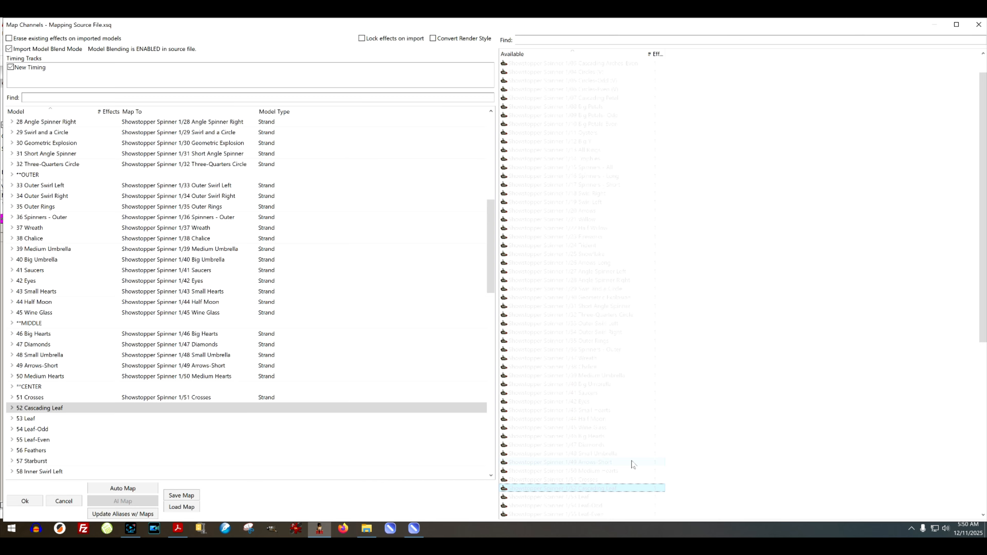
{"action": "key", "text": "Return"}
{"action": "key", "text": "Return"}
{"action": "key", "text": "Return"}
{"action": "key", "text": "Return"}
{"action": "key", "text": "Return"}
{"action": "key", "text": "Return"}
{"action": "key", "text": "Return"}
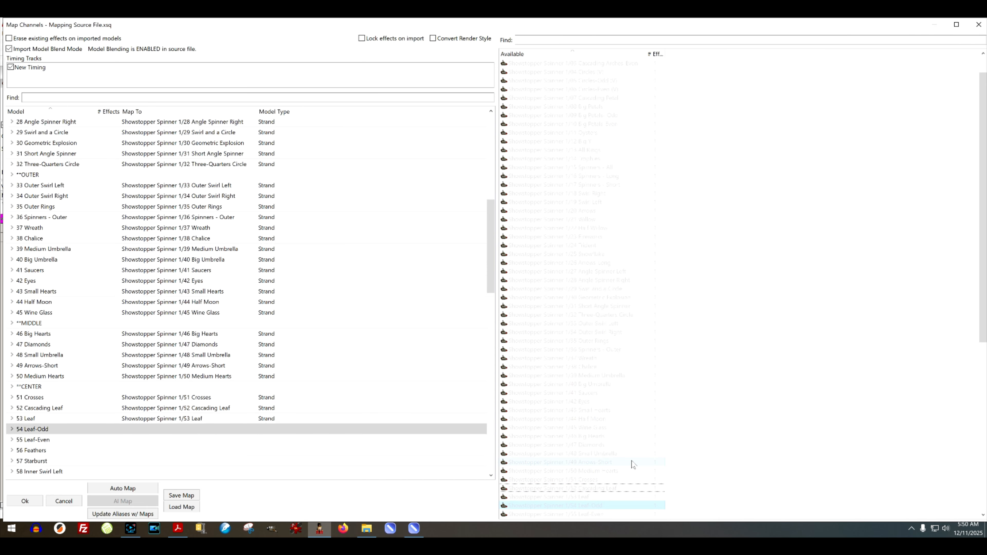
{"action": "key", "text": "Return"}
{"action": "key", "text": "Return"}
{"action": "key", "text": "Return"}
{"action": "key", "text": "Return"}
{"action": "key", "text": "Return"}
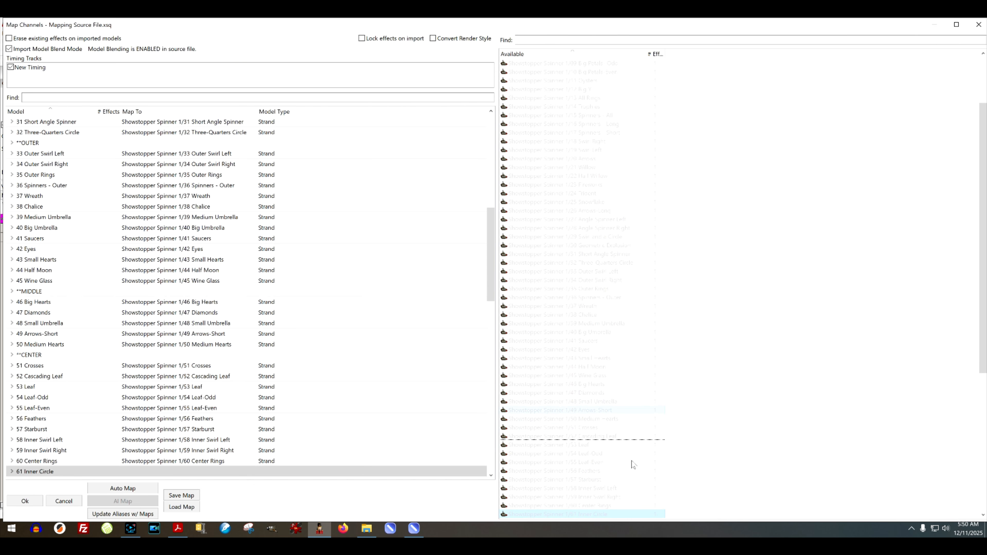
{"action": "key", "text": "Return"}
{"action": "key", "text": "Return"}
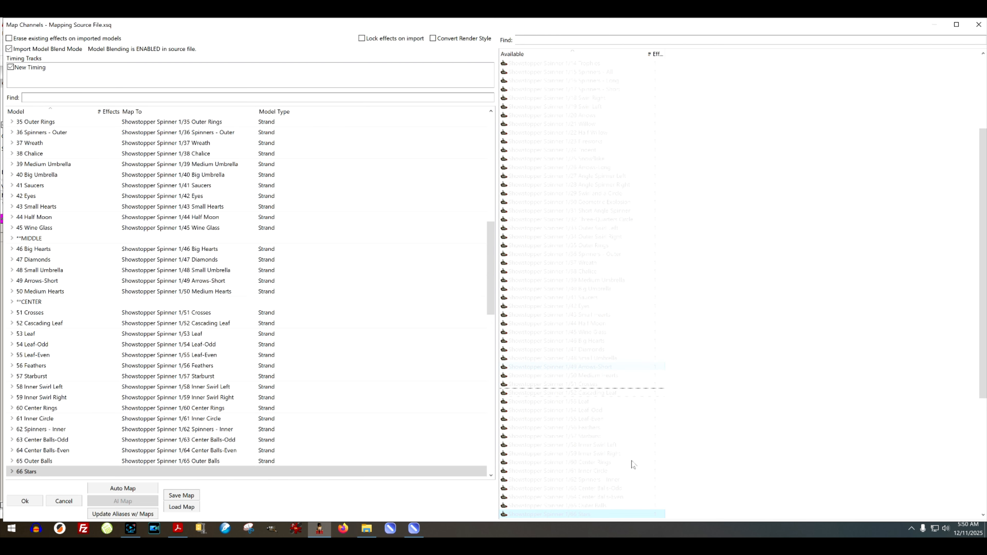
{"action": "key", "text": "Return"}
{"action": "key", "text": "Return"}
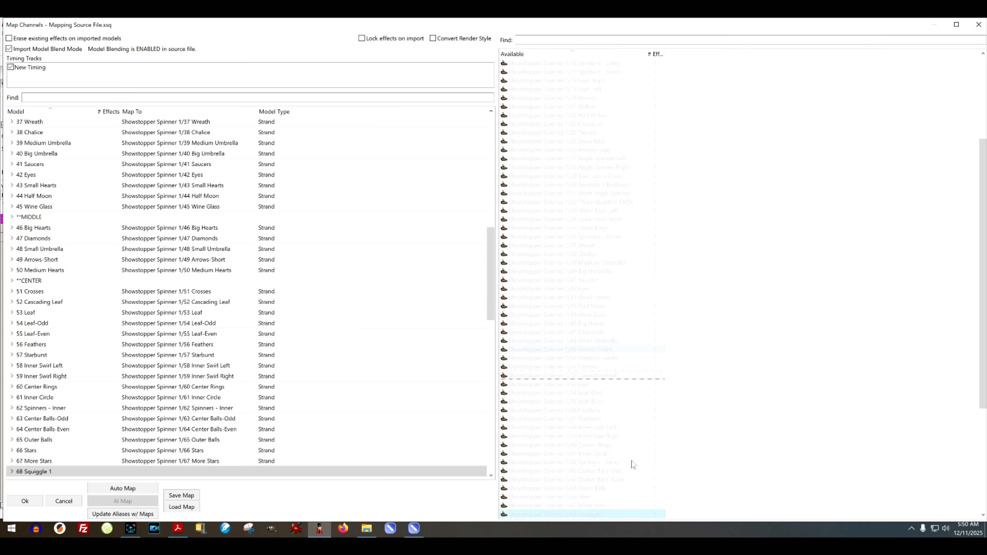
{"action": "key", "text": "Return"}
{"action": "key", "text": "Return"}
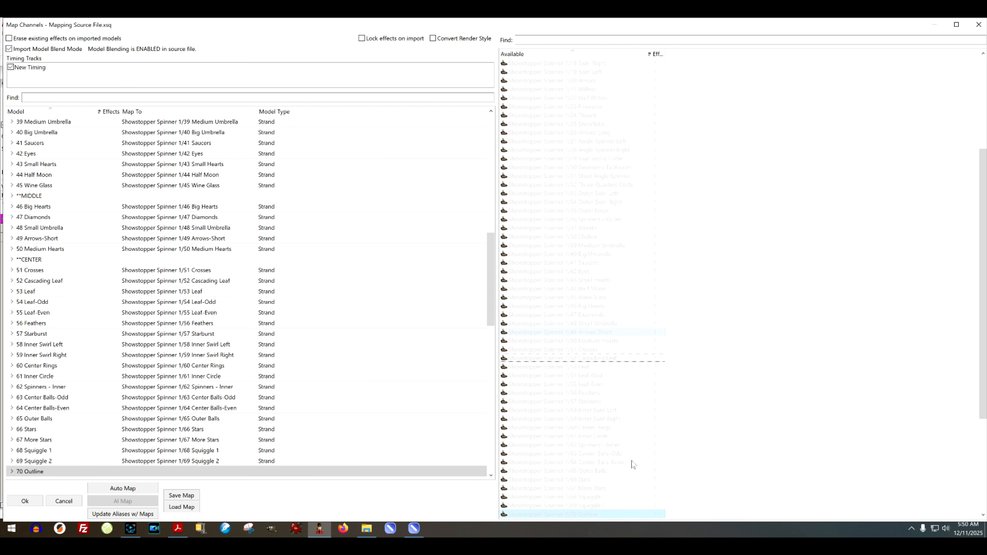
{"action": "key", "text": "Return"}
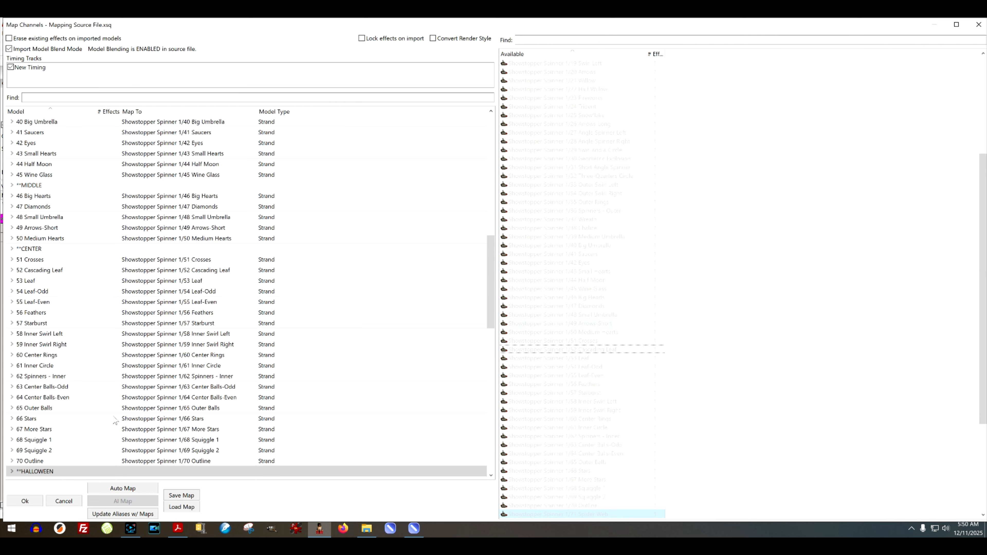
- Map source submodels 71 Spider Web through 88 Bones to their **HALLOWEEN counterparts in Showstopper Spinner 3, and collapse that model
{"action": "scroll", "coordinate": [117, 424], "scroll_direction": "down", "scroll_amount": 2}
{"action": "left_click", "coordinate": [144, 420]}
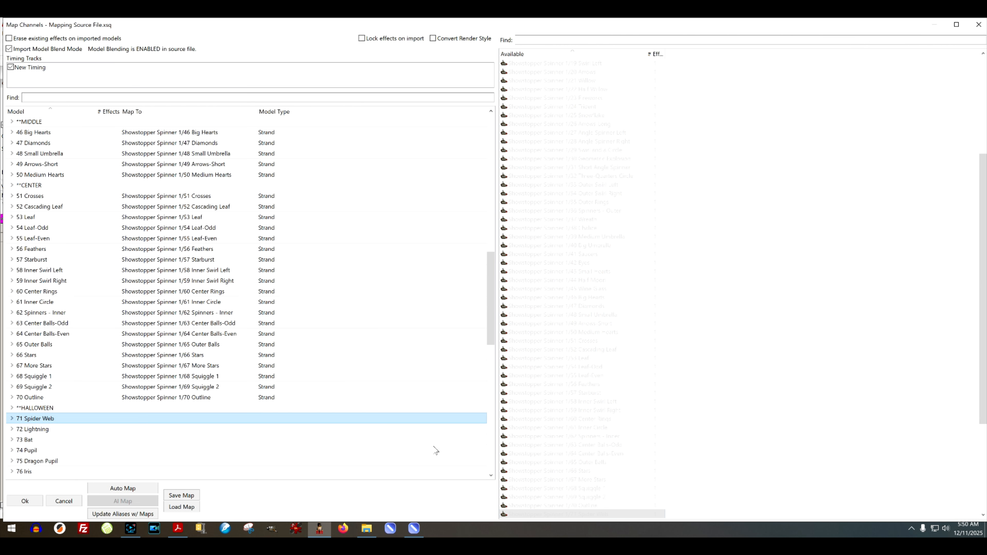
{"action": "left_click", "coordinate": [591, 513]}
{"action": "key", "text": "Return"}
{"action": "key", "text": "Return"}
{"action": "key", "text": "Return"}
{"action": "key", "text": "Return"}
{"action": "key", "text": "Return"}
{"action": "key", "text": "Return"}
{"action": "key", "text": "Return"}
{"action": "key", "text": "Return"}
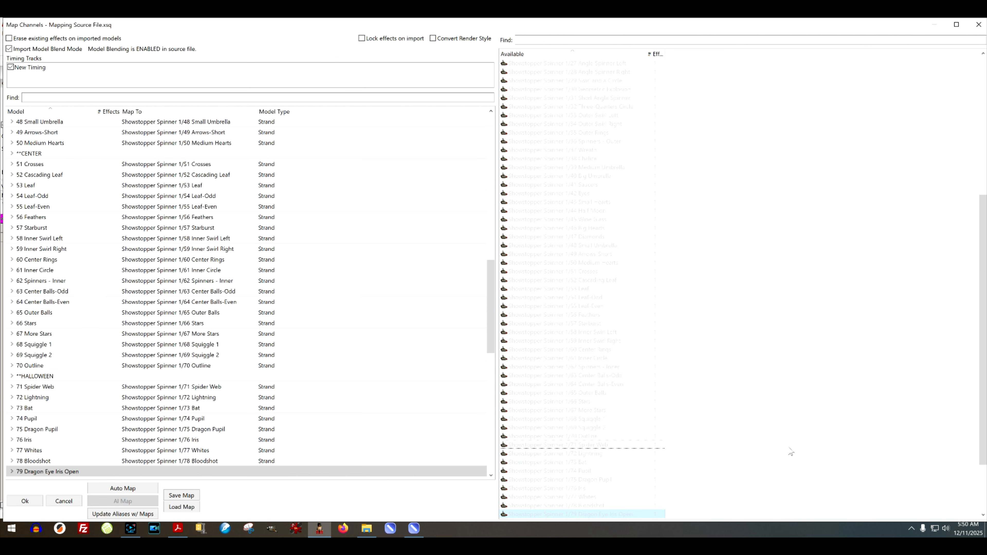
{"action": "key", "text": "Return"}
{"action": "key", "text": "Return"}
{"action": "key", "text": "Return"}
{"action": "key", "text": "Return"}
{"action": "key", "text": "Return"}
{"action": "key", "text": "Return"}
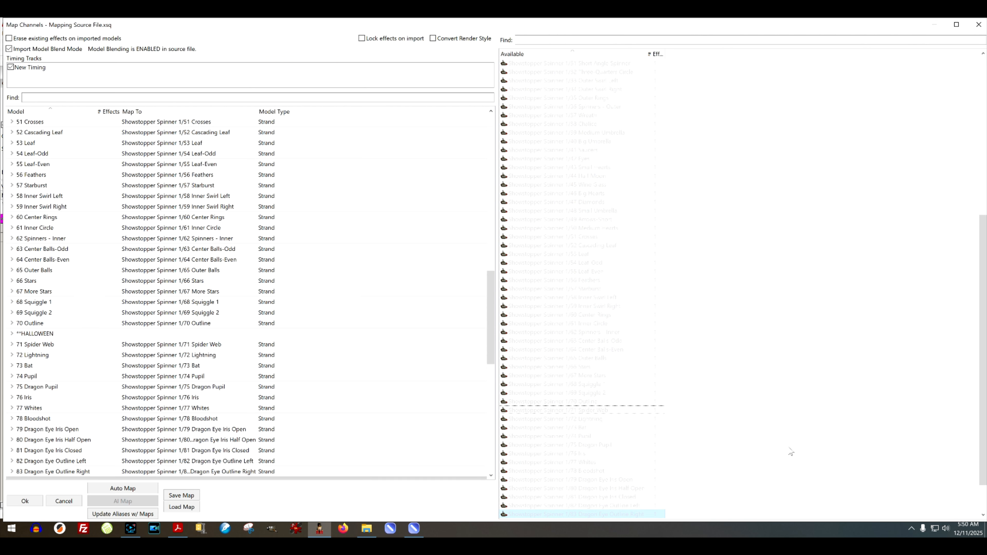
{"action": "key", "text": "Return"}
{"action": "key", "text": "Return"}
{"action": "key", "text": "Return"}
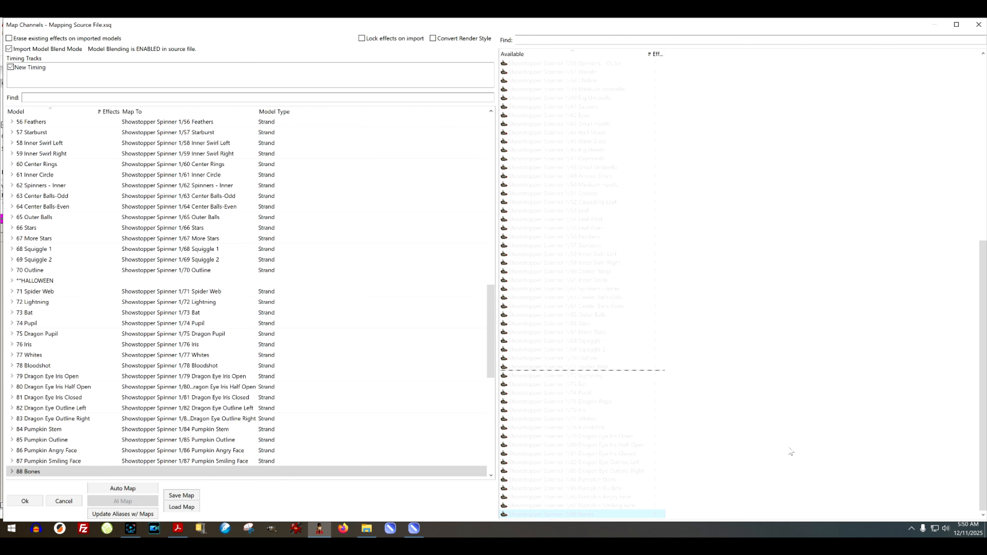
{"action": "key", "text": "Return"}
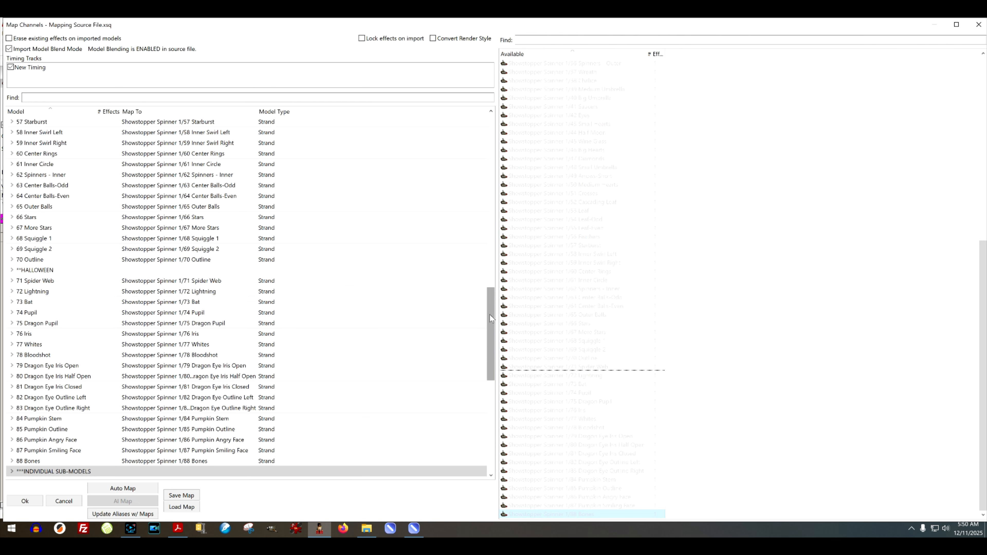
{"action": "left_click_drag", "start_coordinate": [489, 314], "coordinate": [491, 141]}
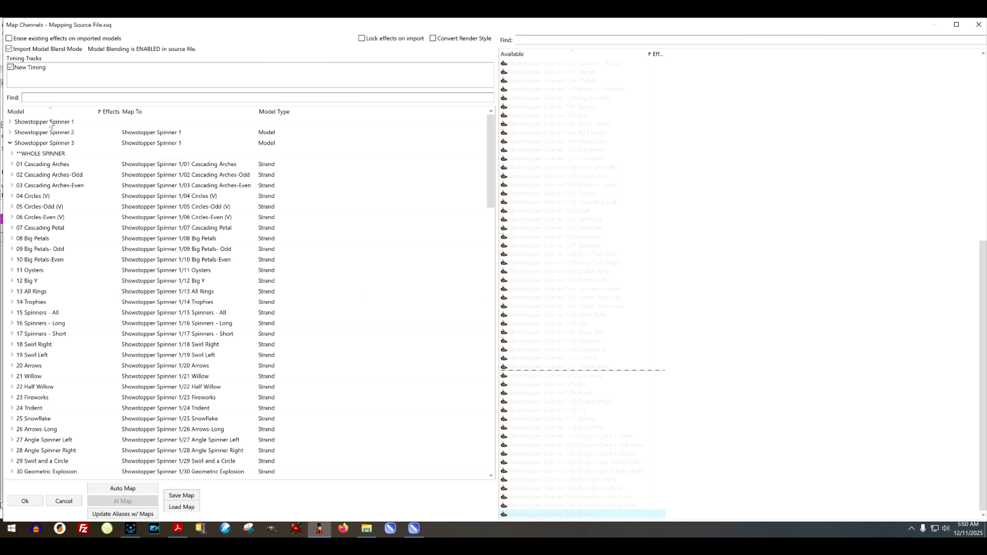
{"action": "left_click", "coordinate": [10, 144]}
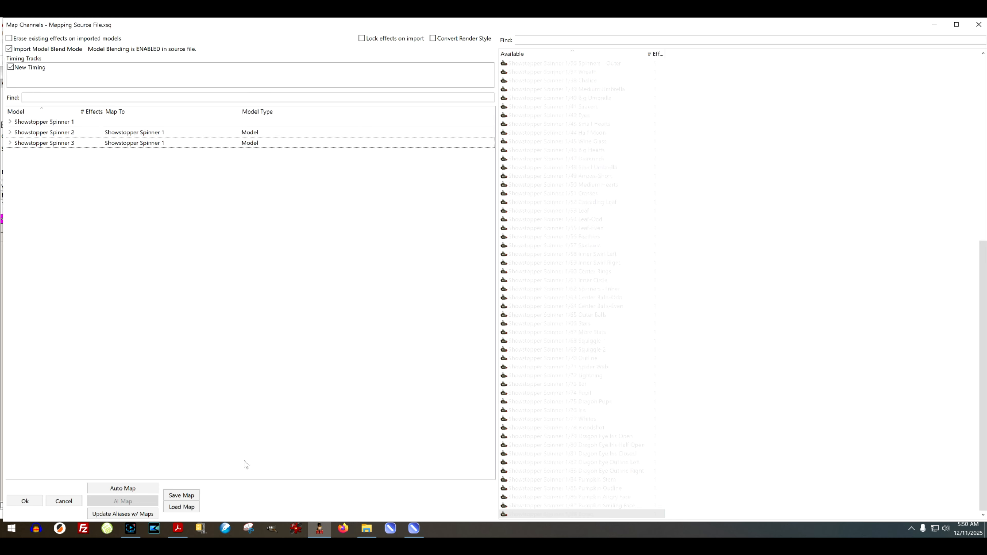
- Save the mapping as "Spinner 1 to Spinner 2 and 3" and import the mapped effects into the sequence
{"action": "left_click", "coordinate": [122, 514]}
{"action": "left_click", "coordinate": [191, 498]}
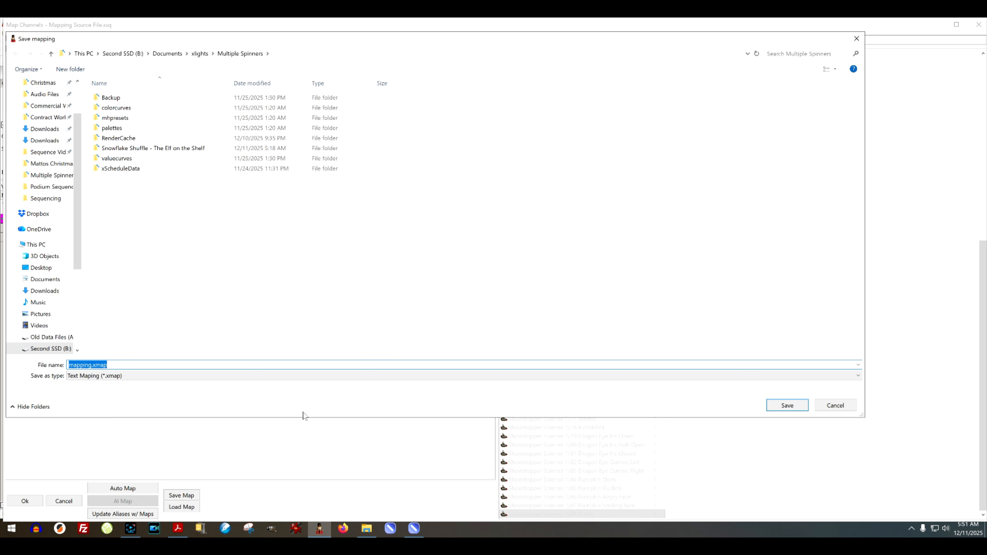
{"action": "type", "text": "Spinner 1 to Spinner 2 and 3"}
{"action": "key", "text": "Return"}
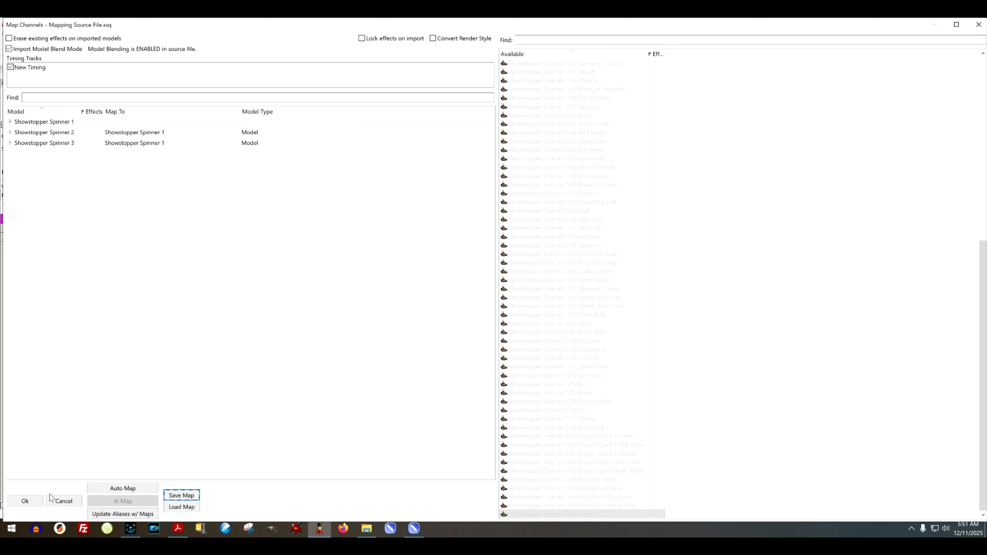
{"action": "left_click", "coordinate": [34, 503]}
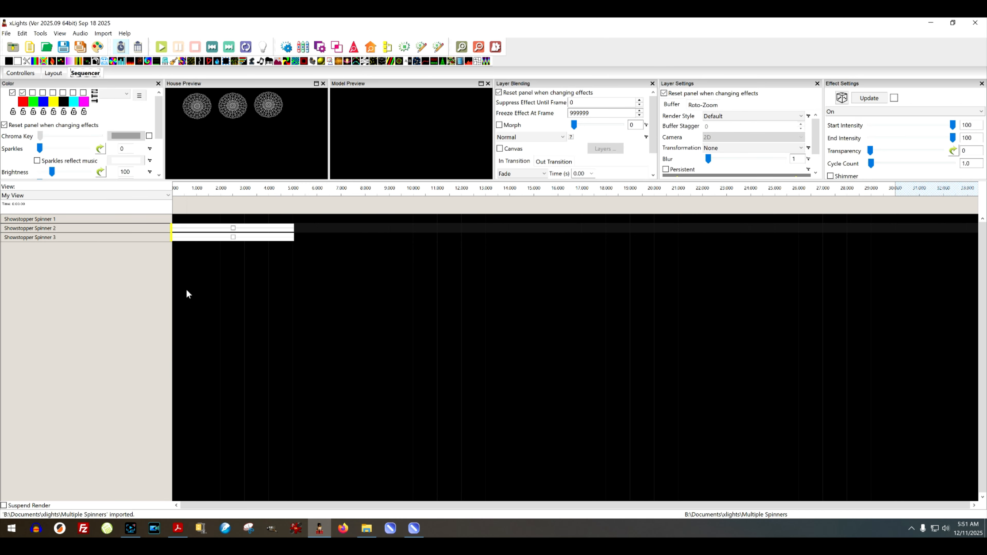
- Examine the imported effects on the submodels of Showstopper Spinner 2 and Showstopper Spinner 3, collapsing each model after checking it
{"action": "double_click", "coordinate": [103, 228]}
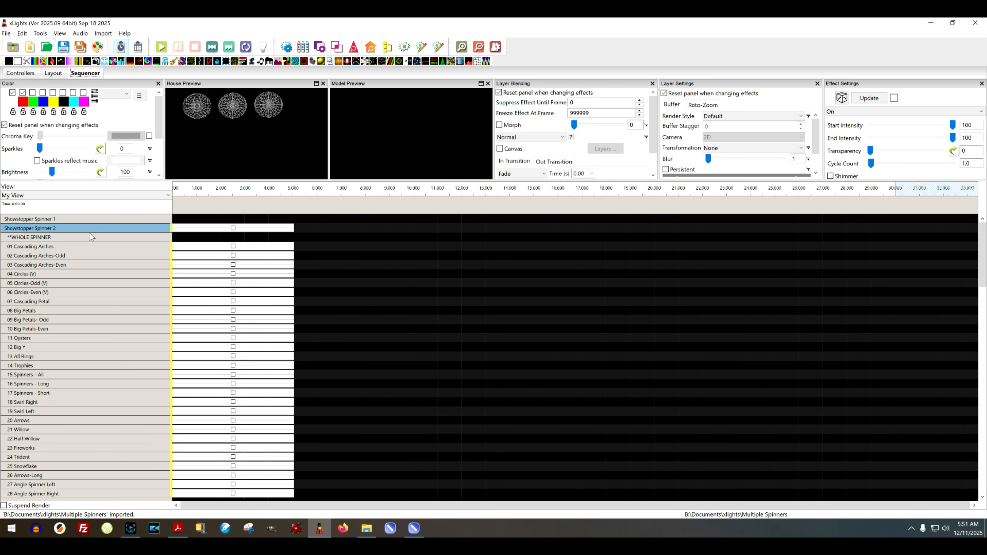
{"action": "scroll", "coordinate": [186, 306], "scroll_direction": "down", "scroll_amount": 5}
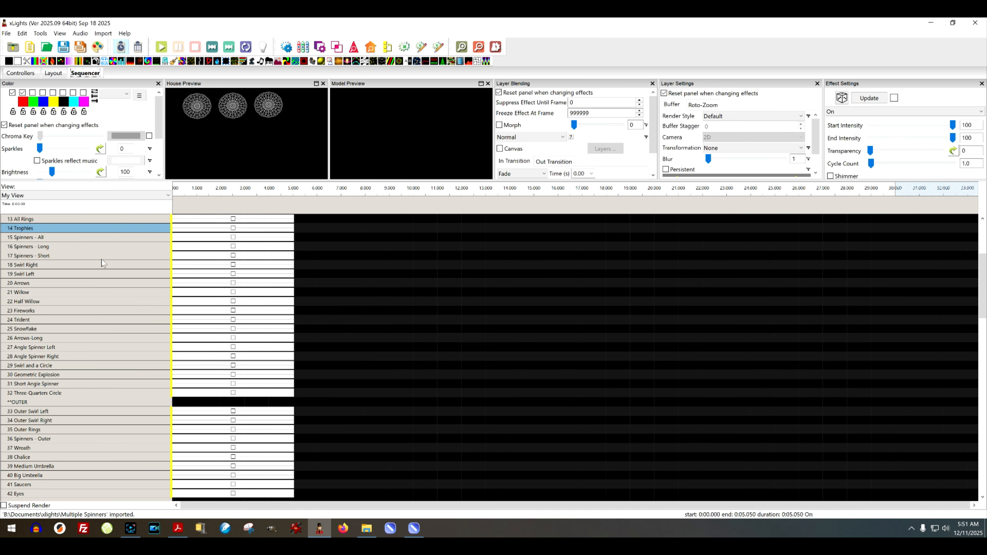
{"action": "scroll", "coordinate": [72, 254], "scroll_direction": "up", "scroll_amount": 5}
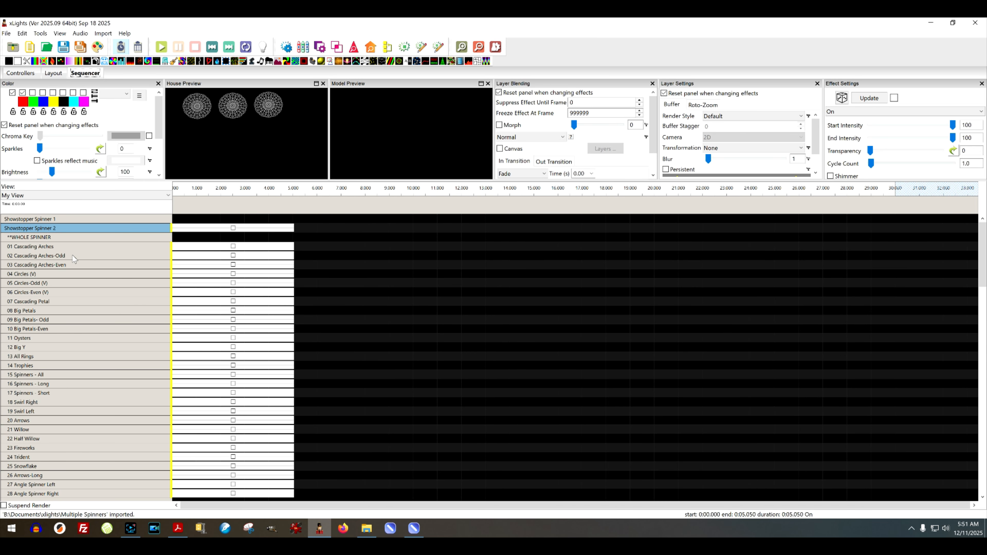
{"action": "double_click", "coordinate": [71, 228]}
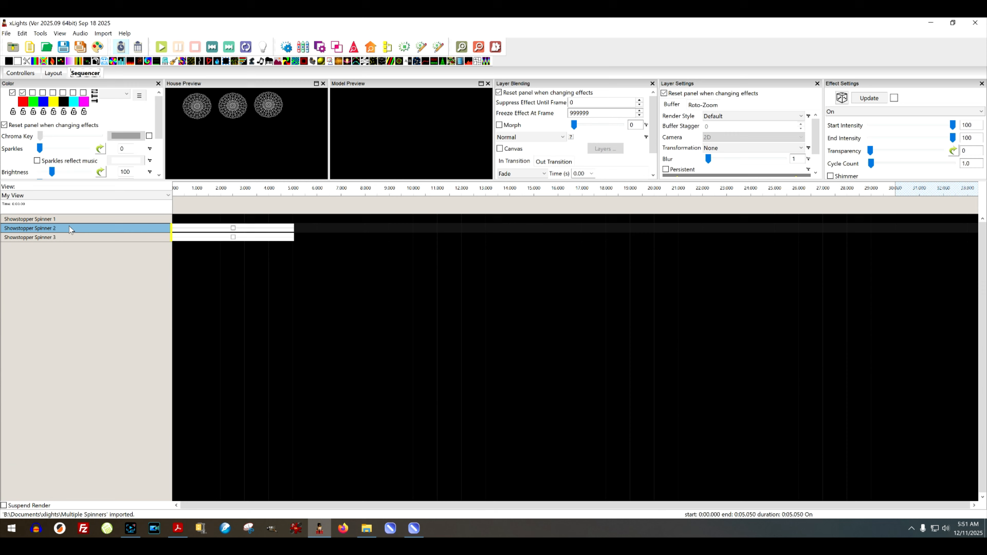
{"action": "double_click", "coordinate": [58, 236]}
{"action": "scroll", "coordinate": [234, 412], "scroll_direction": "down", "scroll_amount": 8}
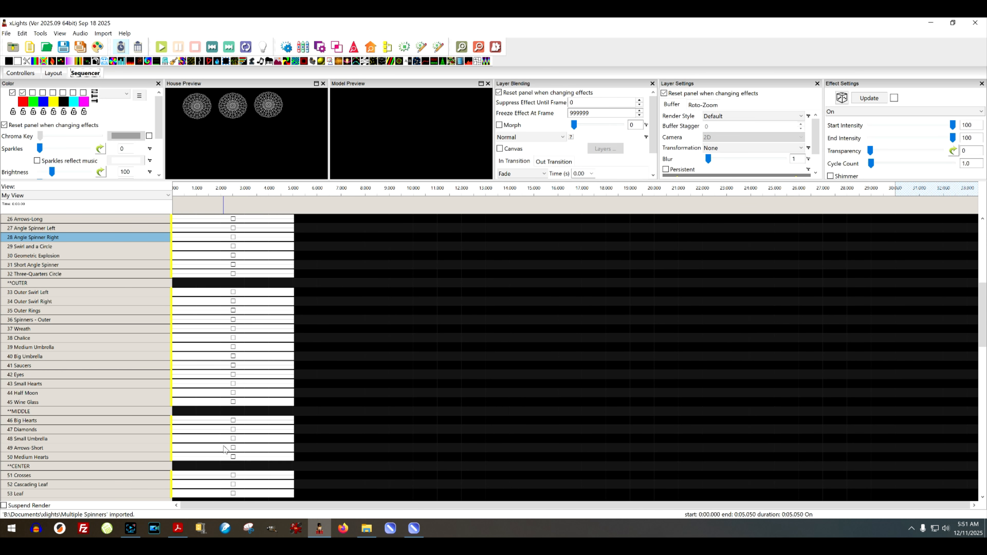
{"action": "scroll", "coordinate": [224, 450], "scroll_direction": "down", "scroll_amount": 2}
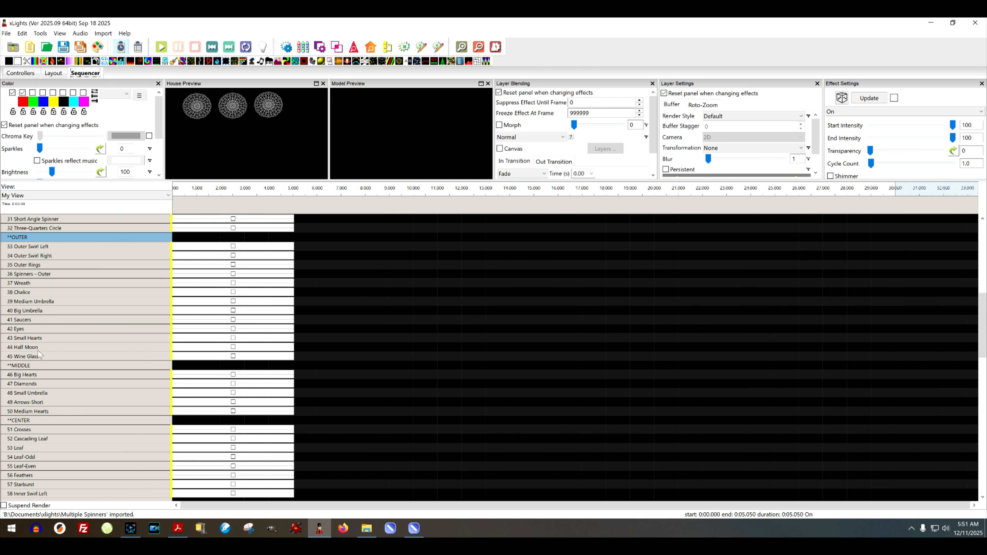
{"action": "scroll", "coordinate": [72, 295], "scroll_direction": "up", "scroll_amount": 9}
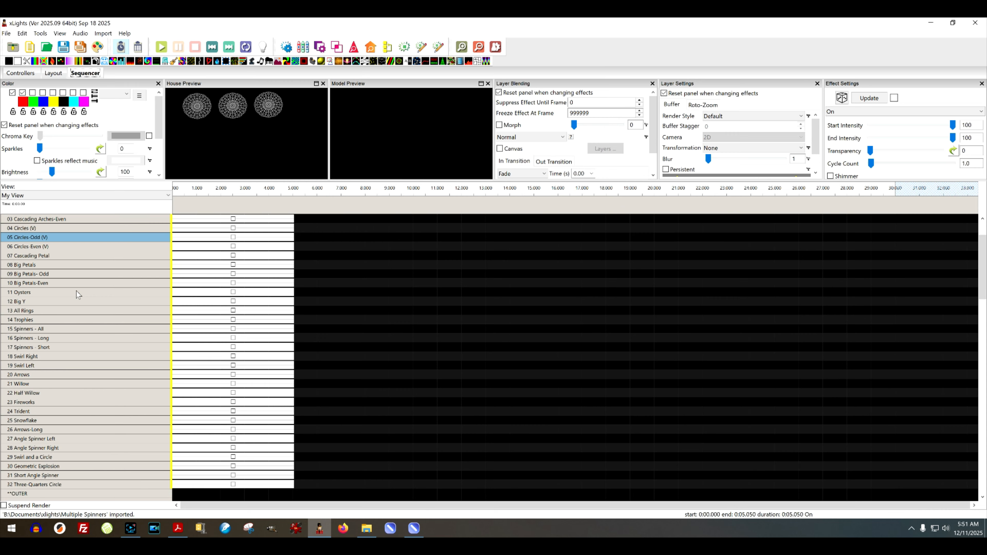
{"action": "scroll", "coordinate": [75, 290], "scroll_direction": "up", "scroll_amount": 2}
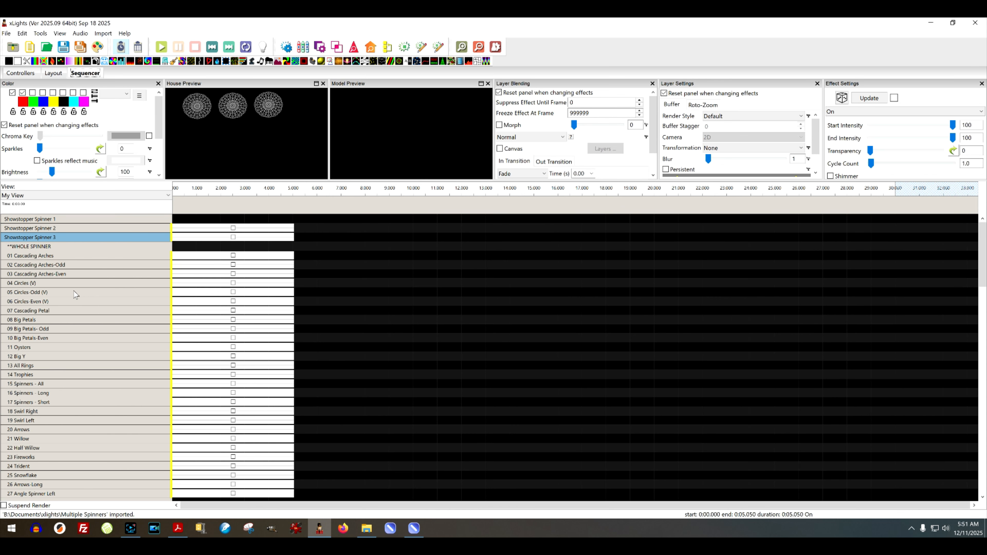
{"action": "double_click", "coordinate": [71, 237]}
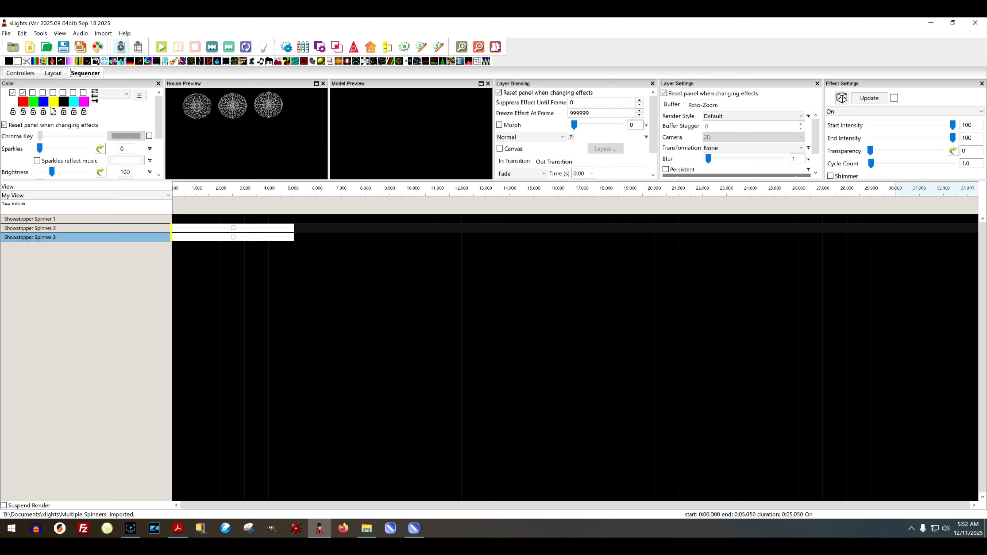
- Save the sequence as "Mapping Spinner 2 to Spinner 2 and 3" in the Multiple Spinners folder
{"action": "left_click", "coordinate": [6, 34]}
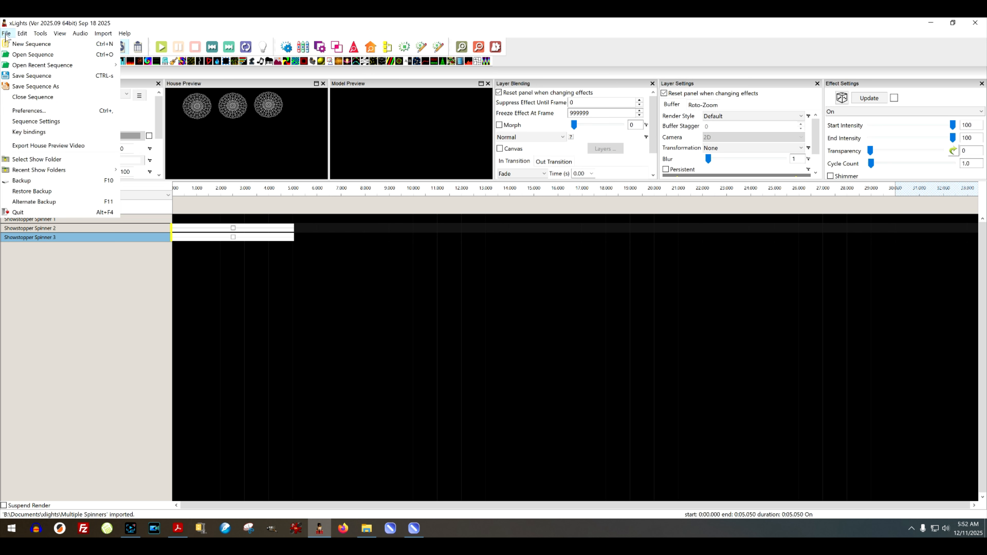
{"action": "left_click", "coordinate": [37, 87]}
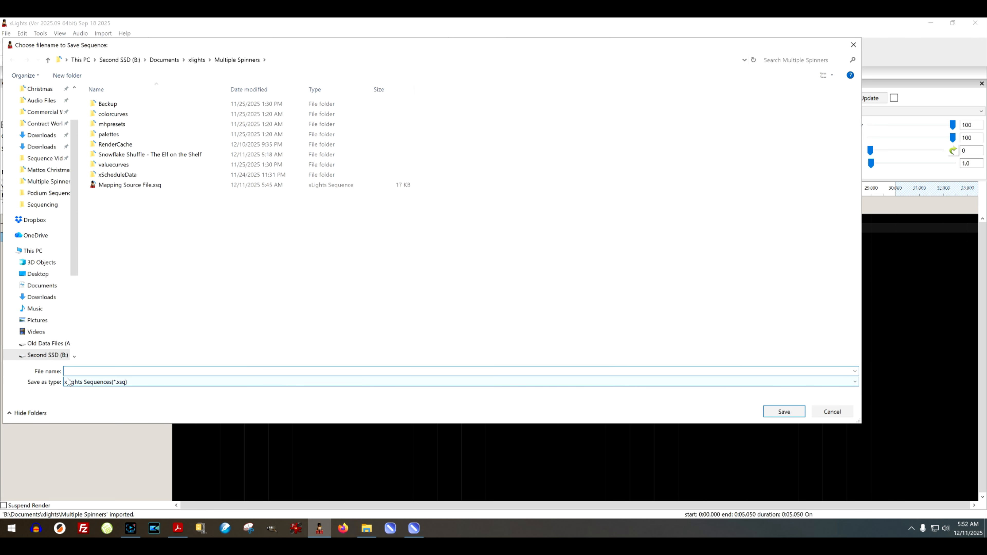
{"action": "type", "text": "Mappi"}
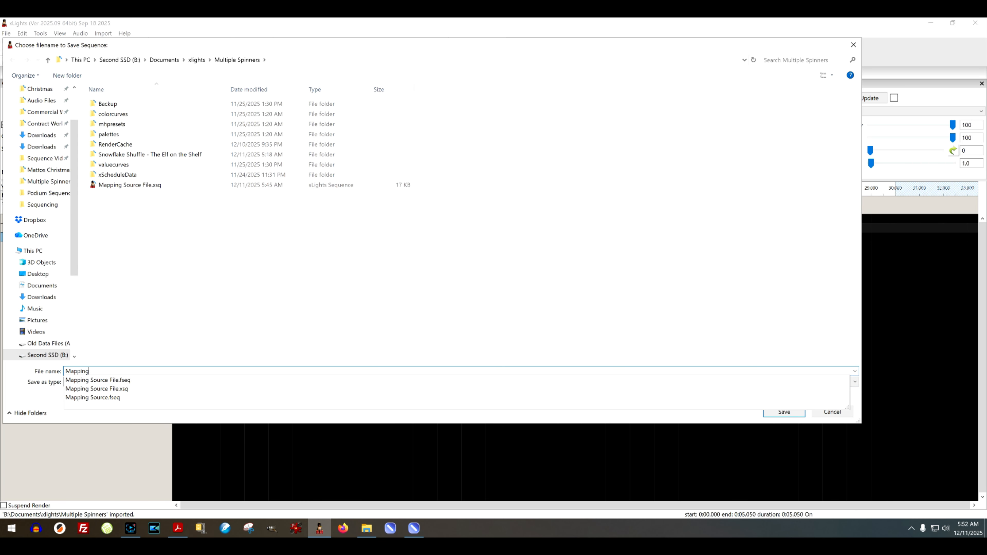
{"action": "type", "text": "ng Spinner 2 to Spinner 2 and 3"}
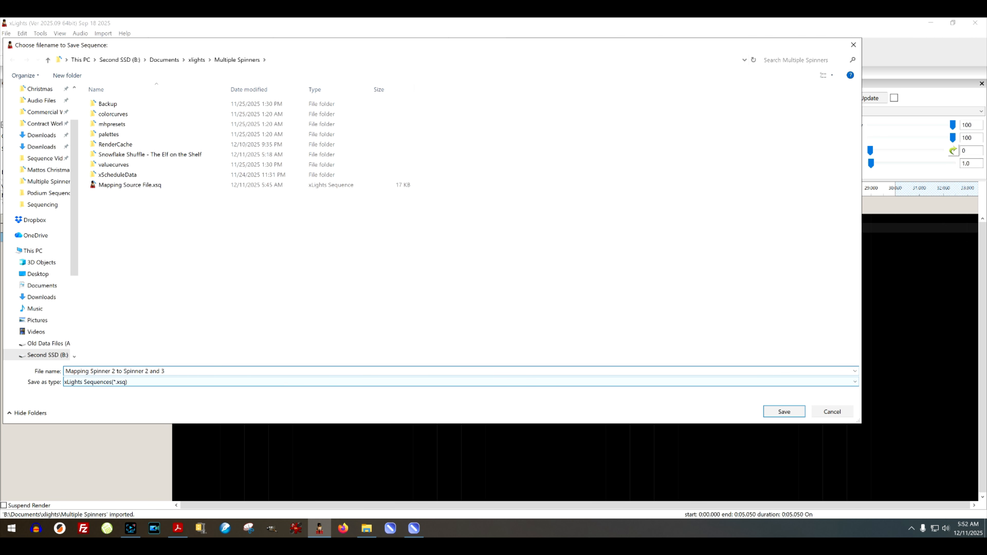
{"action": "key", "text": "Return"}
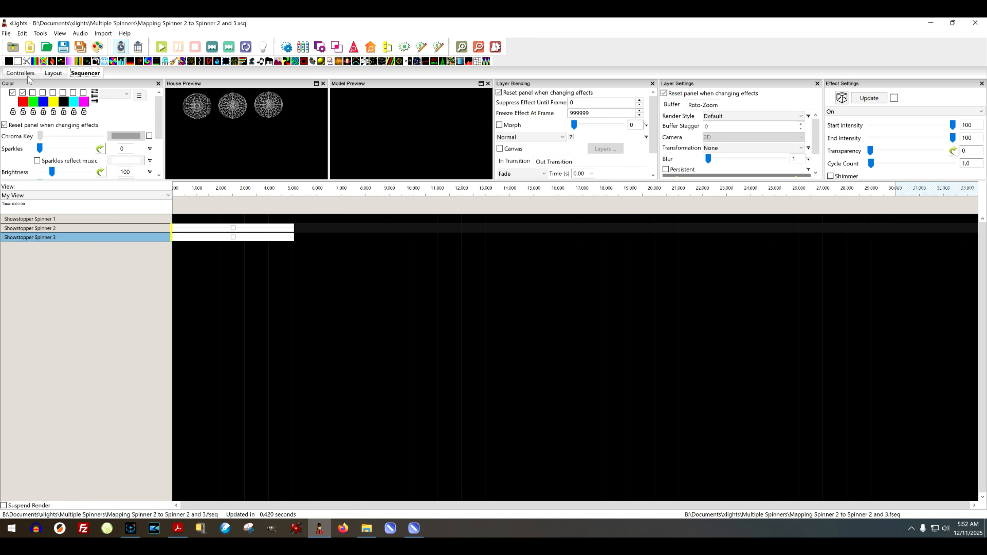
- Create a new 40fps (25ms) musical sequence using "Snowflake Shuffle Music Video _ The Elf on the Shelf - Time Edit.mp3" from the _lost folder
{"action": "left_click", "coordinate": [7, 34]}
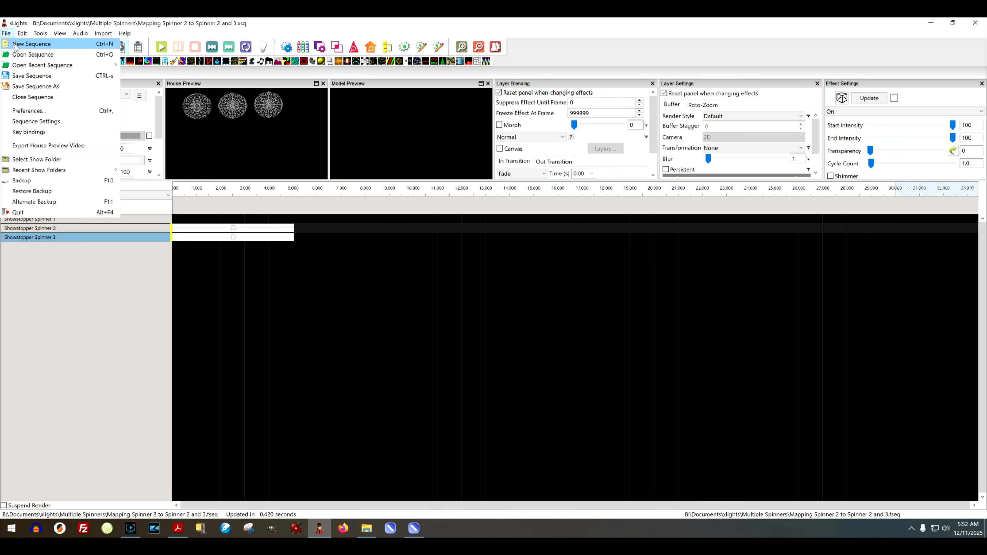
{"action": "left_click", "coordinate": [16, 44]}
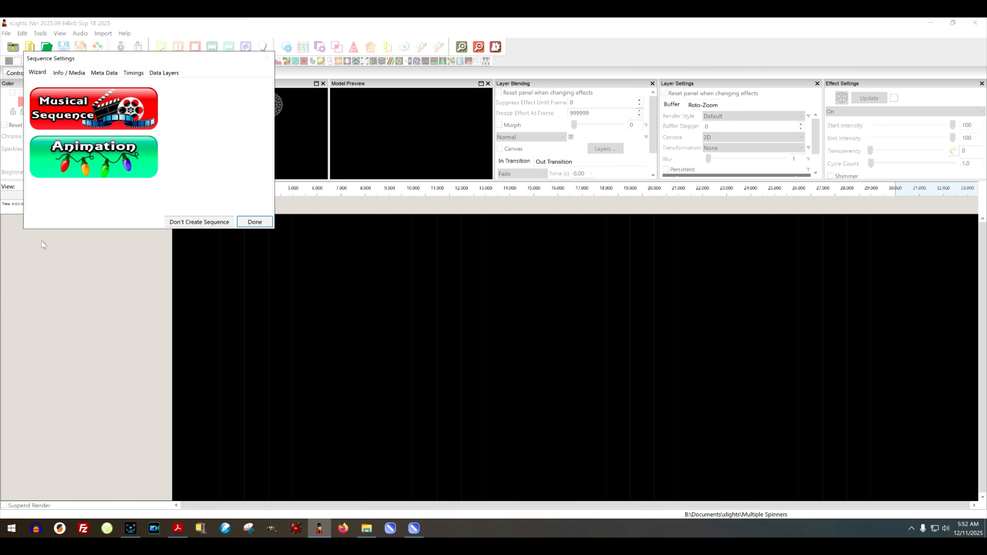
{"action": "left_click", "coordinate": [111, 117]}
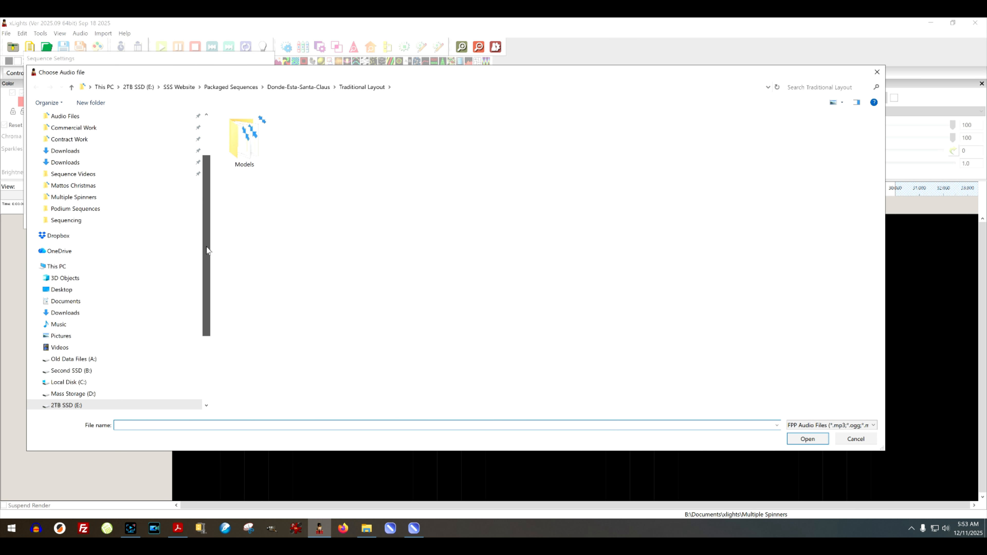
{"action": "left_click_drag", "start_coordinate": [206, 248], "coordinate": [209, 177]}
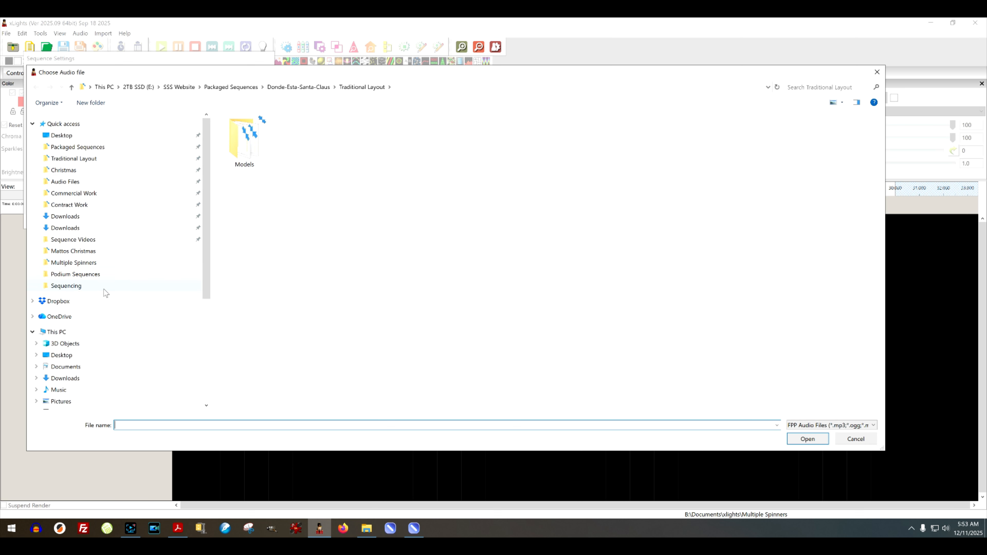
{"action": "left_click", "coordinate": [89, 264]}
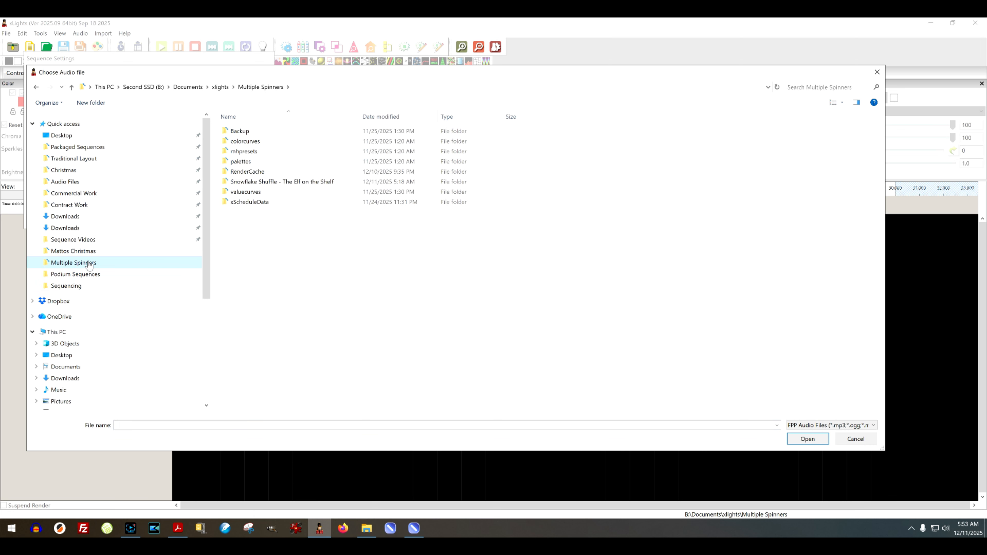
{"action": "double_click", "coordinate": [248, 182]}
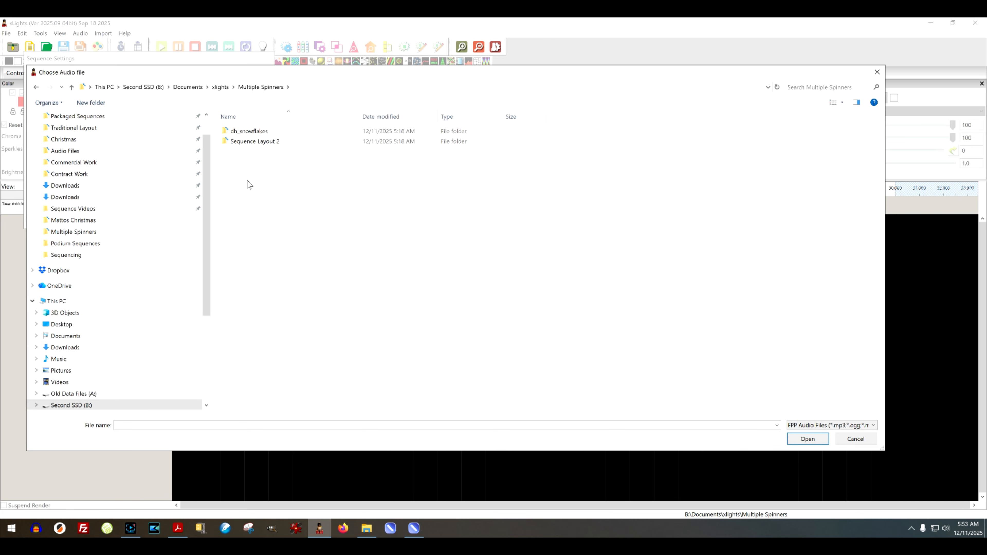
{"action": "double_click", "coordinate": [256, 143]}
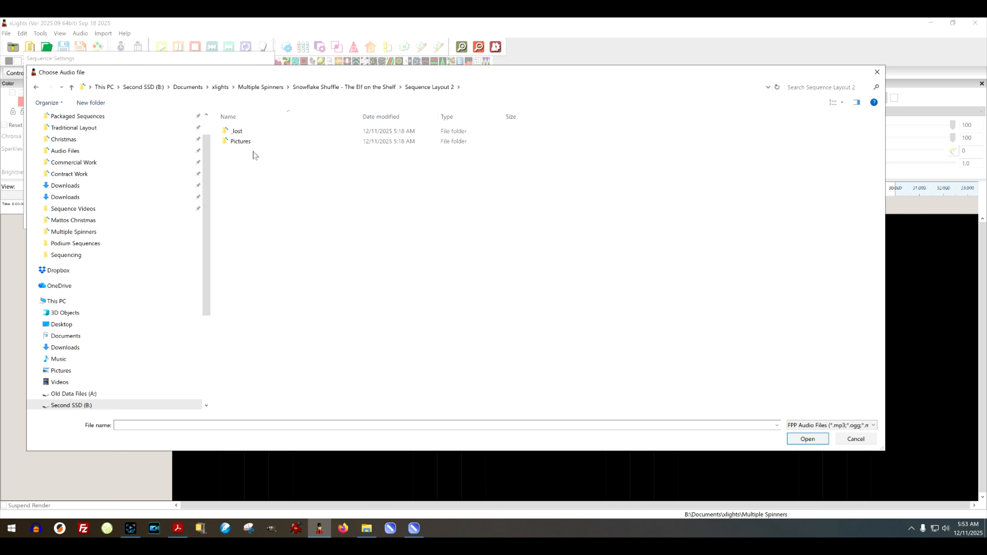
{"action": "double_click", "coordinate": [238, 132]}
{"action": "left_click", "coordinate": [276, 132]}
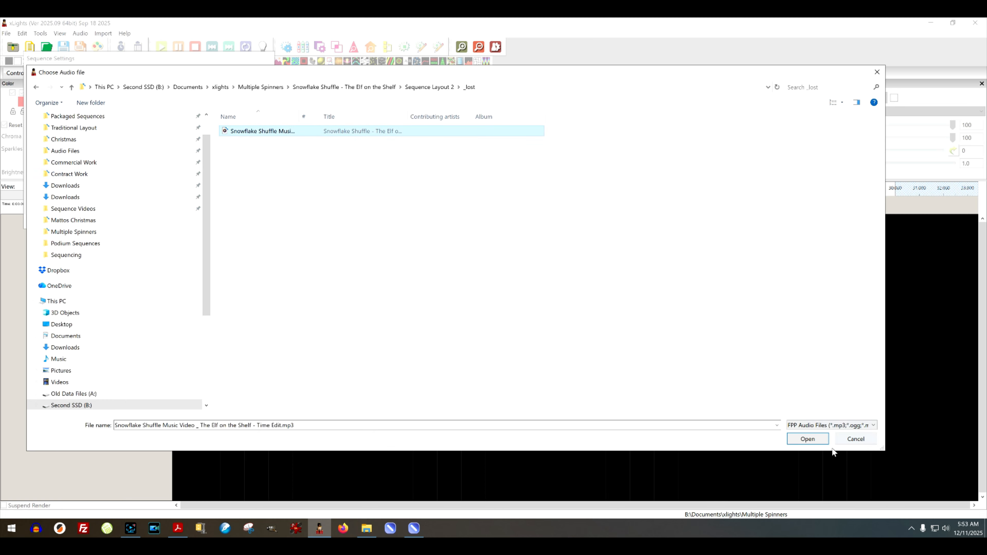
{"action": "left_click", "coordinate": [808, 439]}
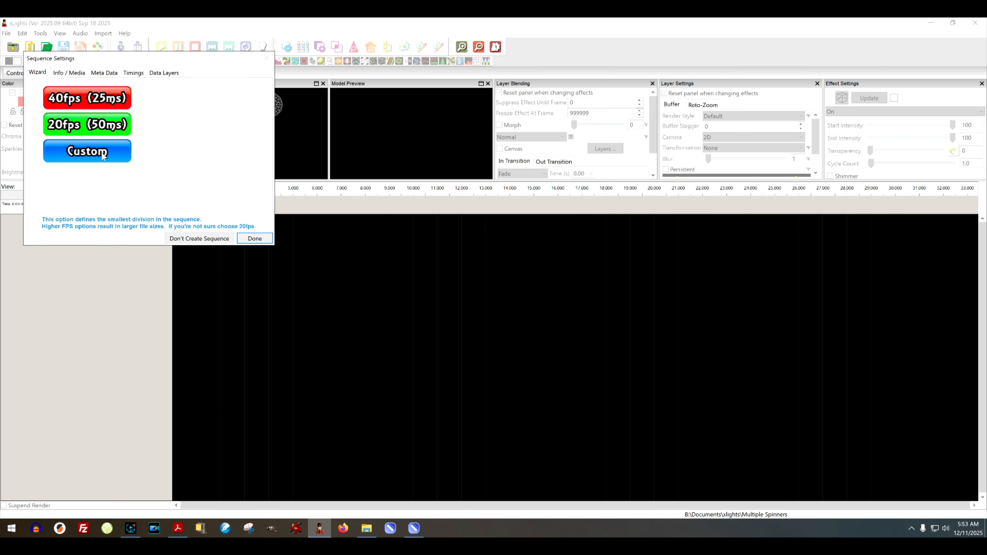
{"action": "left_click", "coordinate": [82, 101]}
{"action": "left_click", "coordinate": [84, 148]}
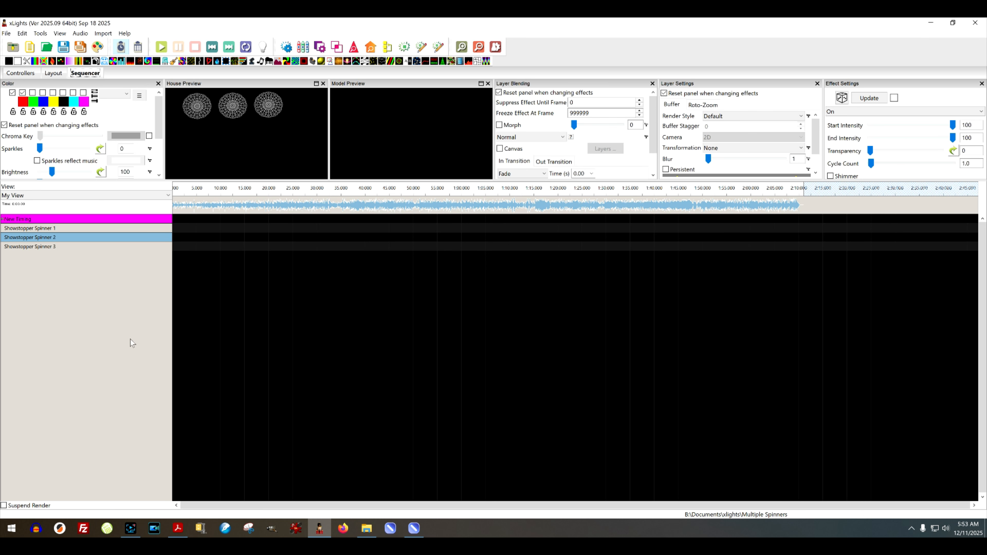
- Start an effects import from "Snowflake Shuffle - The Elf on the Shelf.zip" in the Multiple Spinners folder
{"action": "left_click", "coordinate": [103, 33]}
{"action": "left_click", "coordinate": [117, 43]}
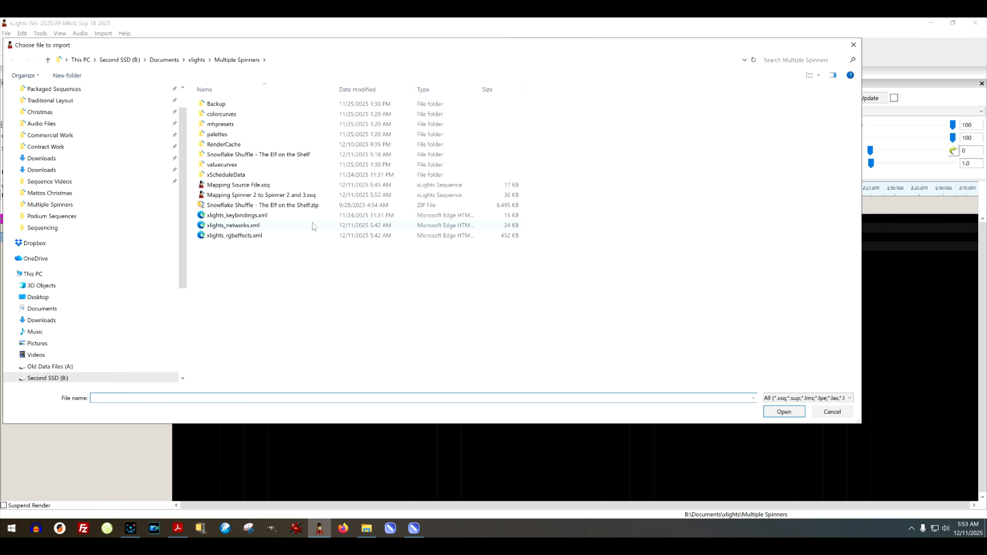
{"action": "left_click", "coordinate": [252, 209]}
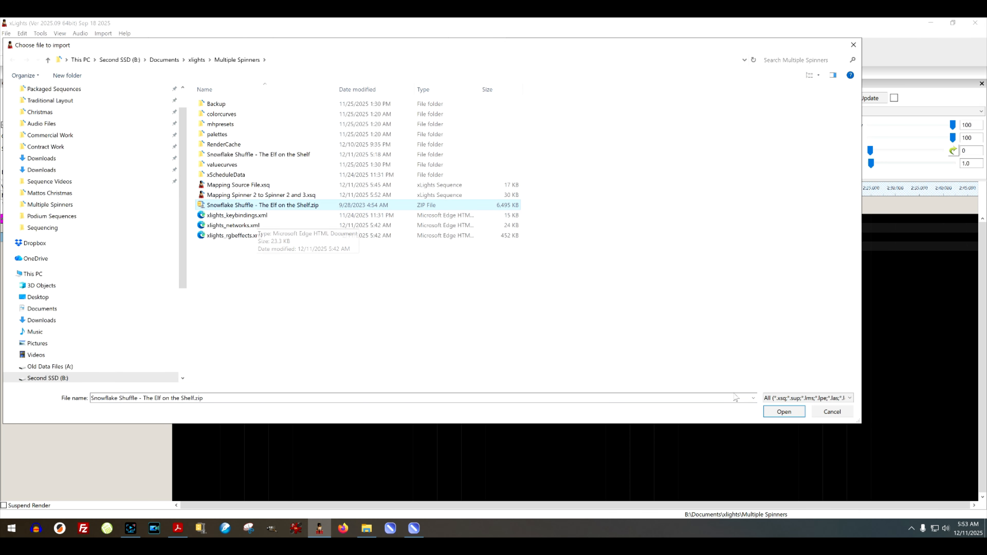
{"action": "left_click", "coordinate": [772, 412]}
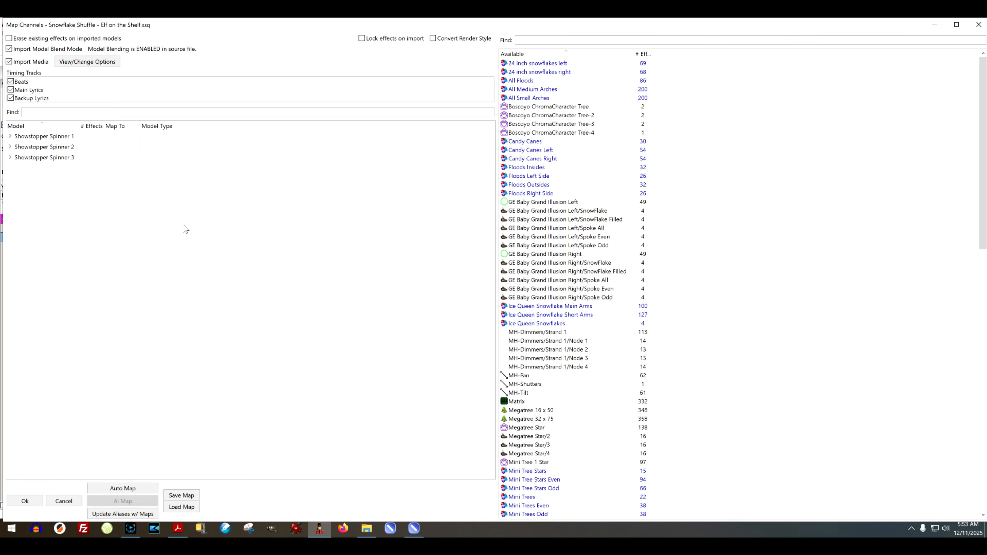
- Expand the target Showstopper Spinner 1 and map the source Showstopper Spinner 1 model to it
{"action": "left_click", "coordinate": [10, 136]}
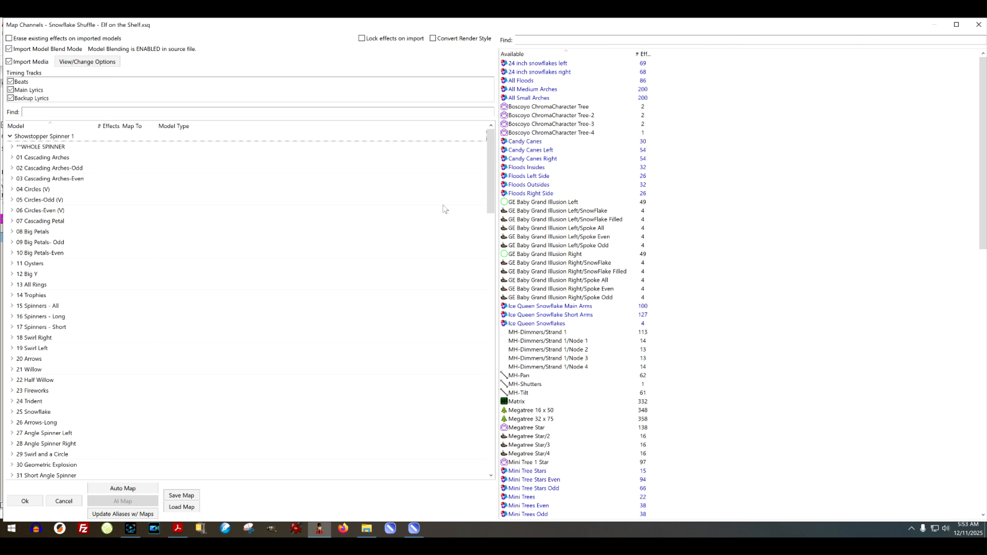
{"action": "scroll", "coordinate": [574, 274], "scroll_direction": "down", "scroll_amount": 15}
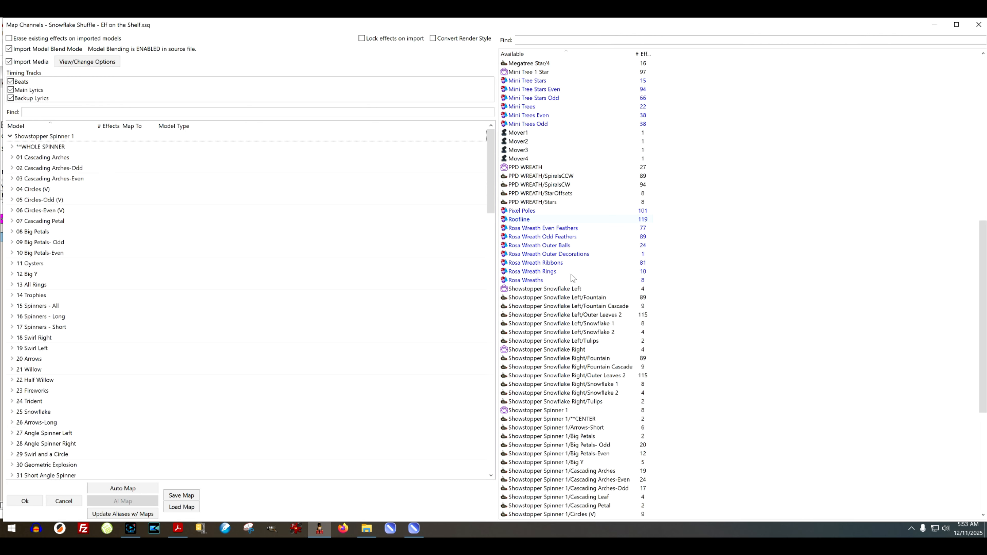
{"action": "scroll", "coordinate": [571, 277], "scroll_direction": "down", "scroll_amount": 8}
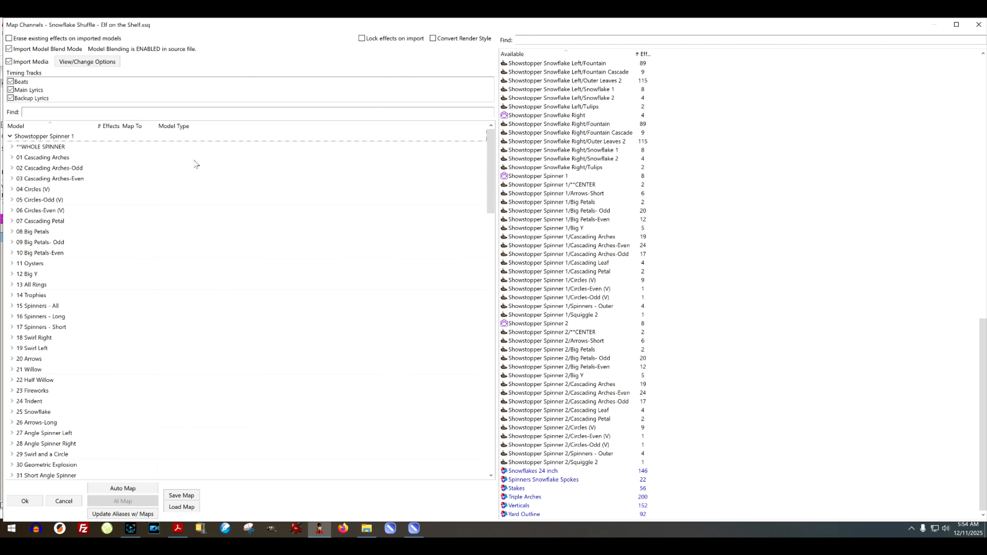
{"action": "left_click", "coordinate": [195, 139]}
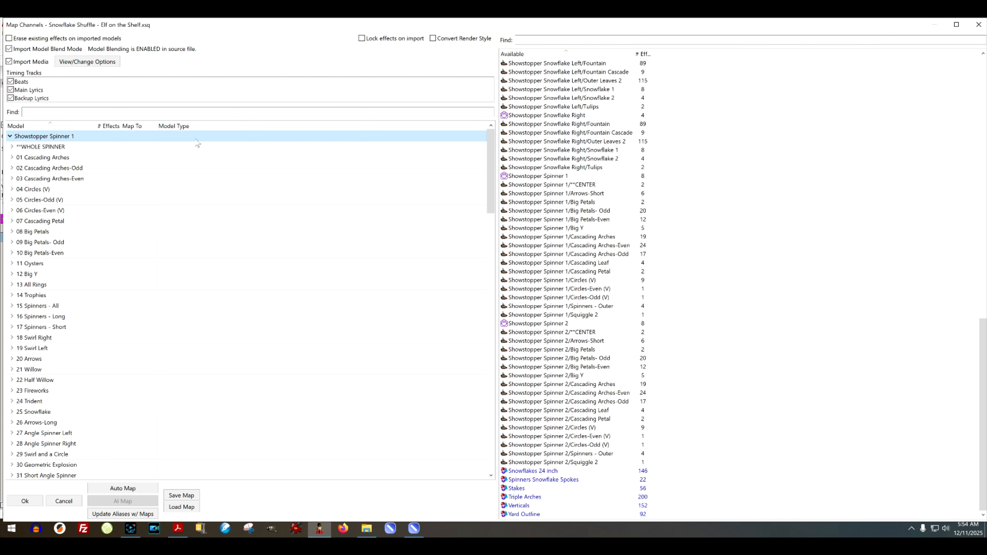
{"action": "double_click", "coordinate": [529, 178]}
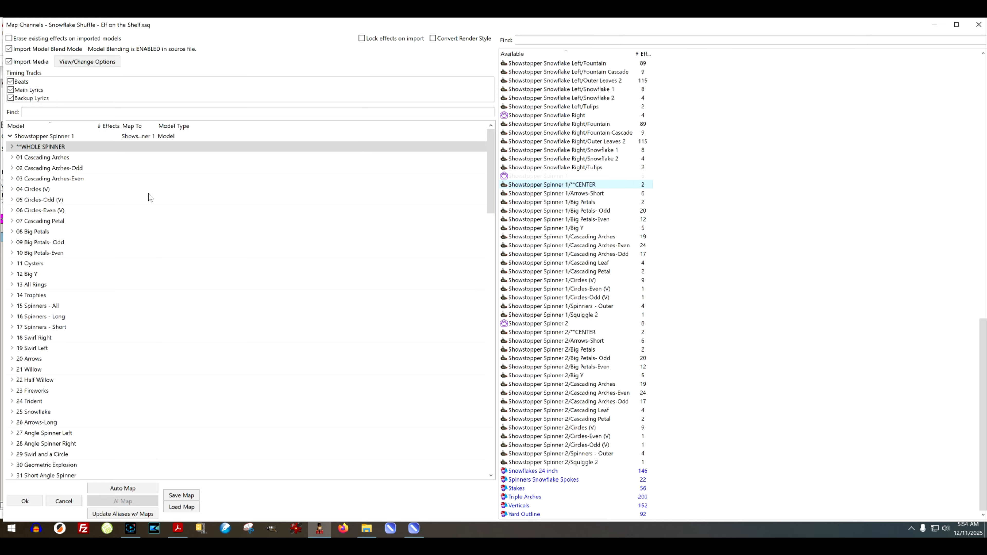
- Map the source Showstopper Spinner 1/Arrows-Short to the target submodel 49 Arrows-Short
{"action": "scroll", "coordinate": [196, 319], "scroll_direction": "down", "scroll_amount": 5}
{"action": "scroll", "coordinate": [200, 344], "scroll_direction": "down", "scroll_amount": 1}
{"action": "scroll", "coordinate": [194, 371], "scroll_direction": "down", "scroll_amount": 3}
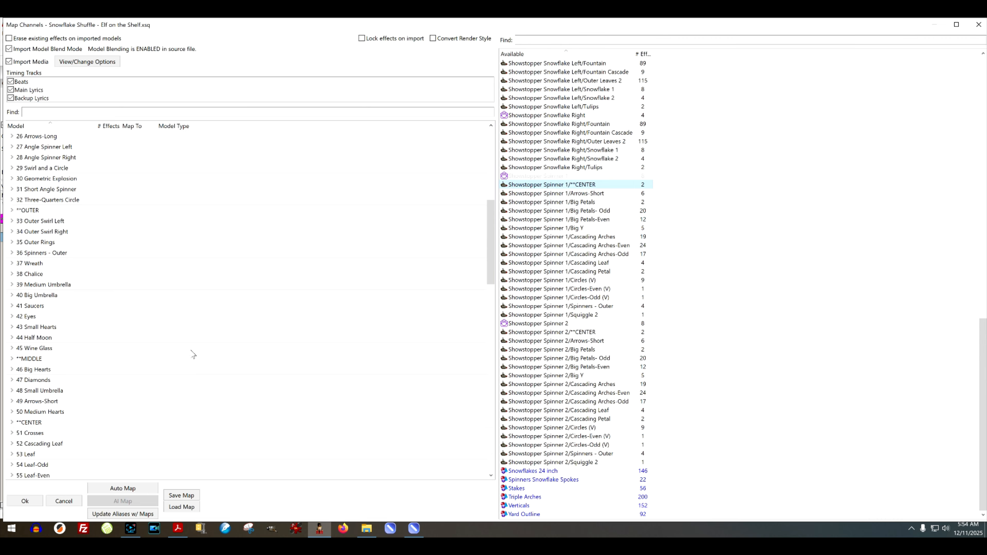
{"action": "scroll", "coordinate": [189, 373], "scroll_direction": "down", "scroll_amount": 2}
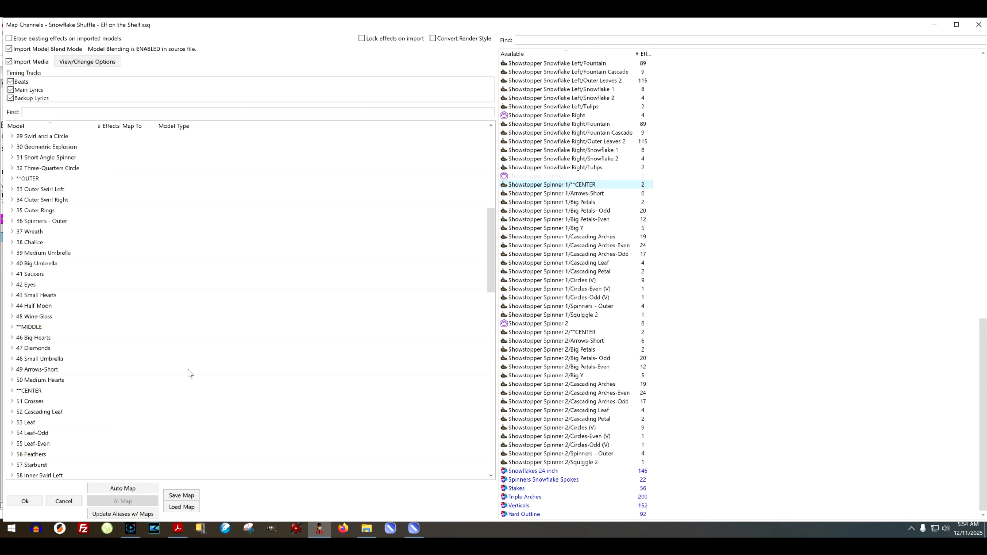
{"action": "scroll", "coordinate": [190, 374], "scroll_direction": "down", "scroll_amount": 4}
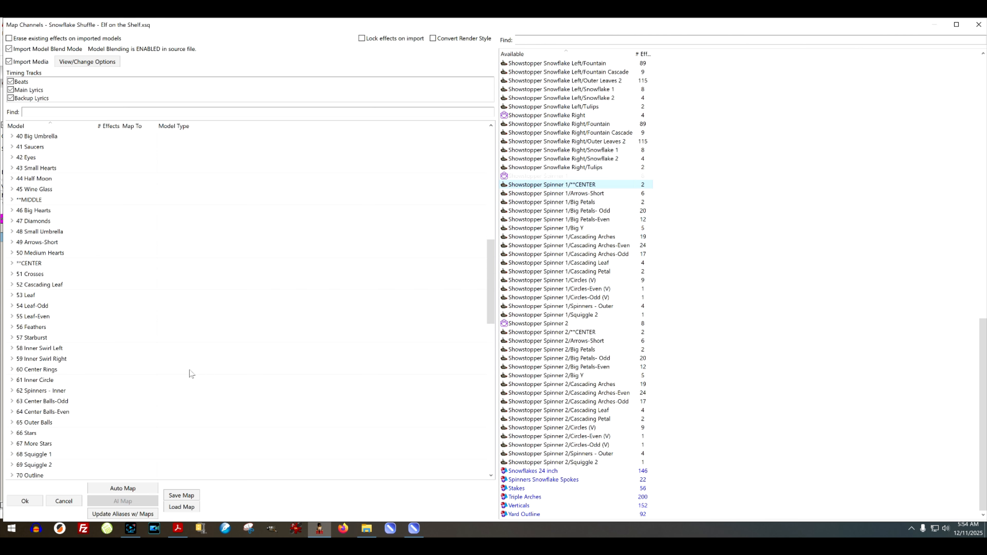
{"action": "scroll", "coordinate": [190, 374], "scroll_direction": "down", "scroll_amount": 2}
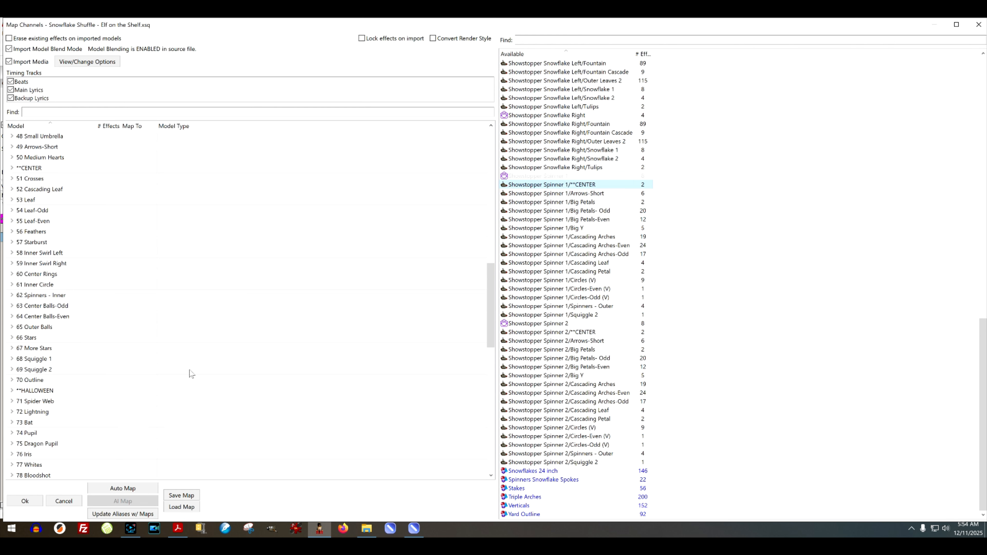
{"action": "scroll", "coordinate": [191, 374], "scroll_direction": "down", "scroll_amount": 5}
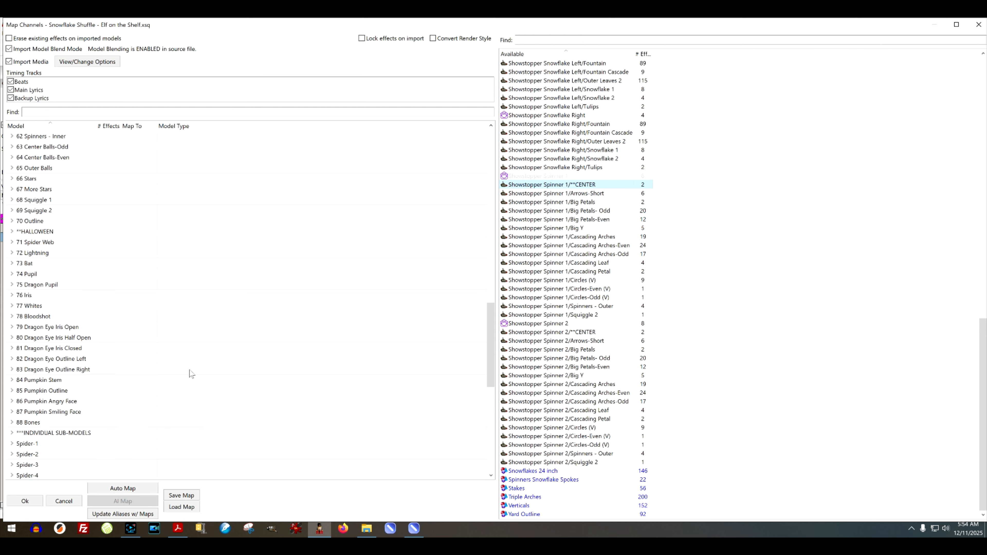
{"action": "scroll", "coordinate": [192, 374], "scroll_direction": "up", "scroll_amount": 9}
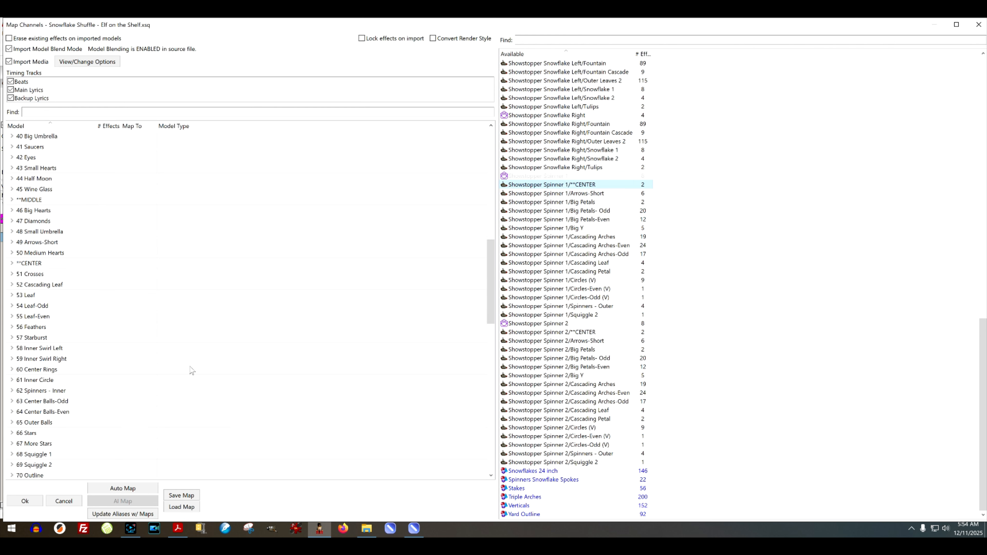
{"action": "left_click", "coordinate": [182, 276]}
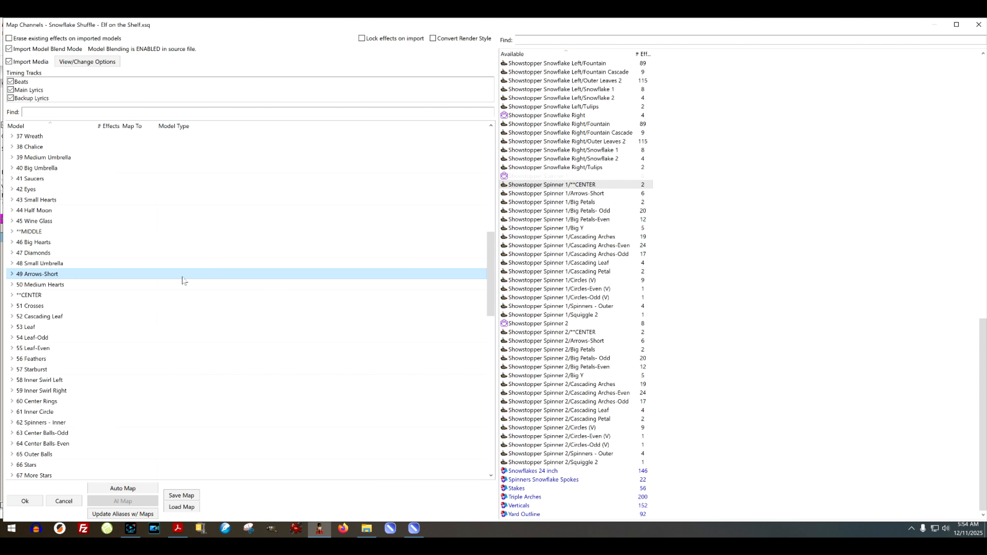
{"action": "double_click", "coordinate": [590, 195]}
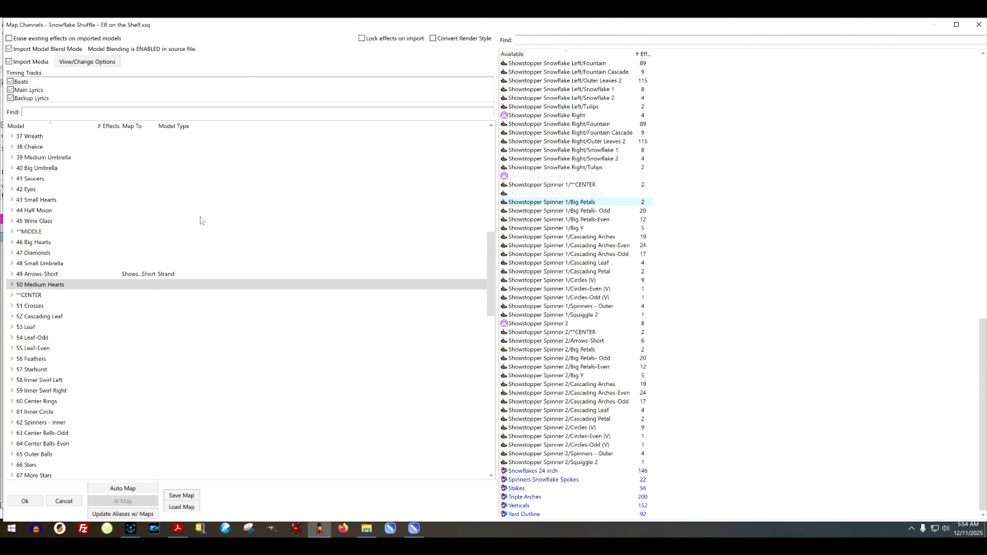
- Map the source Spinner 1 Big Petals, Big Petals-Odd, Big Petals-Even and Big Y to target submodels 08, 09, 10 and 12
{"action": "scroll", "coordinate": [201, 221], "scroll_direction": "up", "scroll_amount": 4}
{"action": "scroll", "coordinate": [195, 232], "scroll_direction": "up", "scroll_amount": 2}
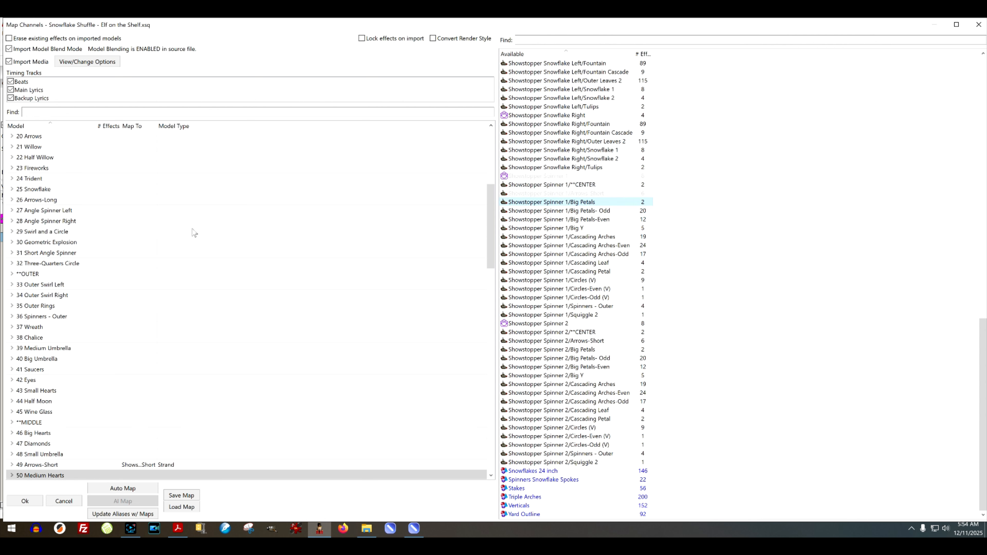
{"action": "scroll", "coordinate": [183, 249], "scroll_direction": "up", "scroll_amount": 2}
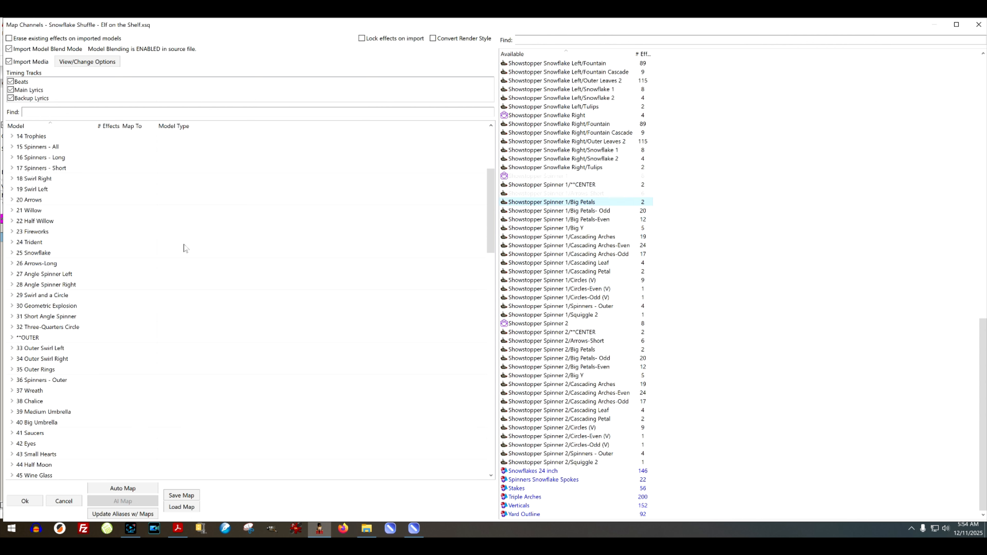
{"action": "scroll", "coordinate": [186, 249], "scroll_direction": "up", "scroll_amount": 3}
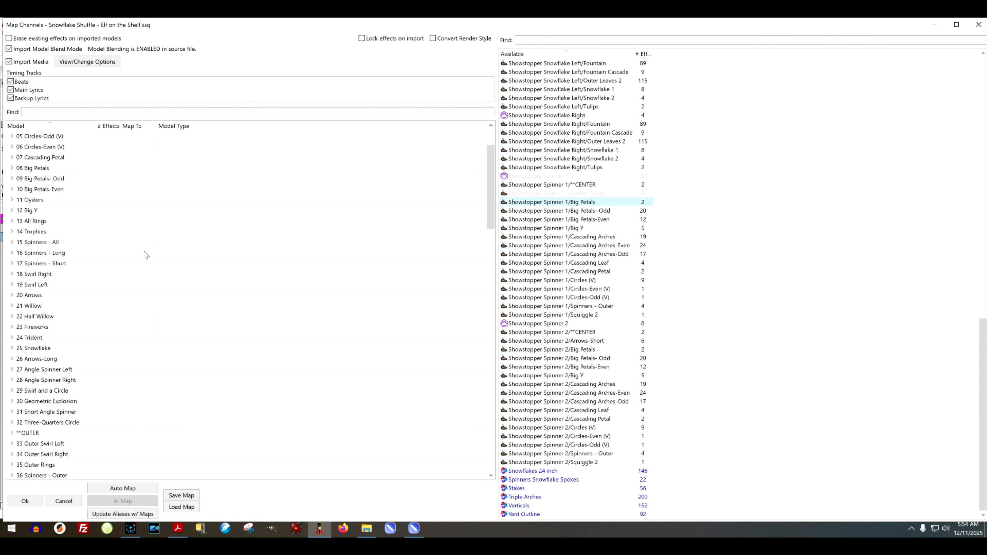
{"action": "left_click", "coordinate": [184, 169]}
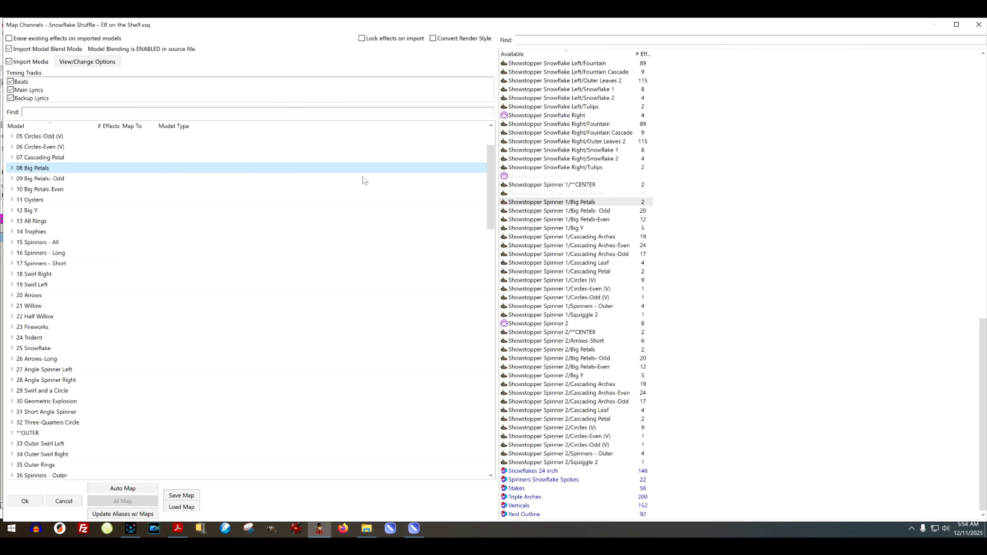
{"action": "double_click", "coordinate": [549, 203]}
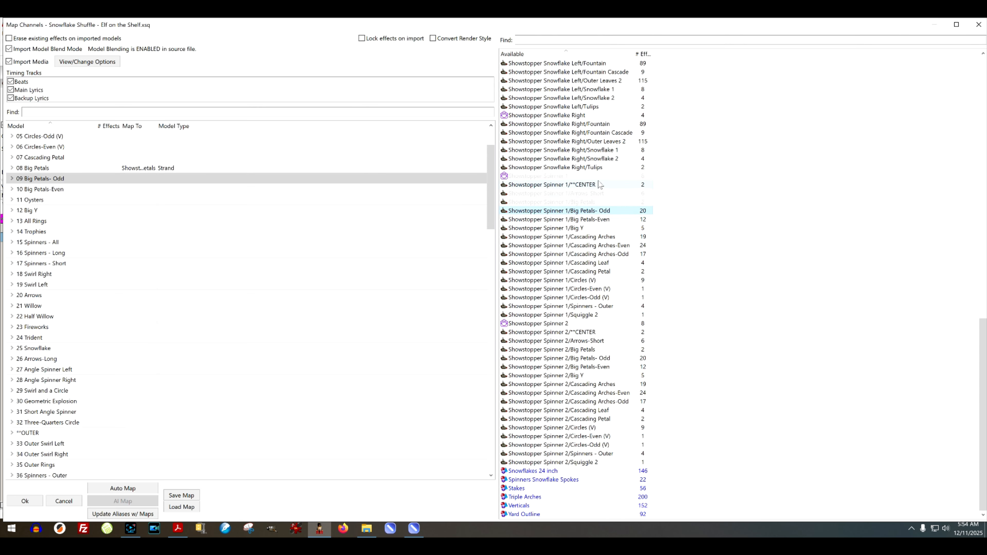
{"action": "double_click", "coordinate": [590, 211]}
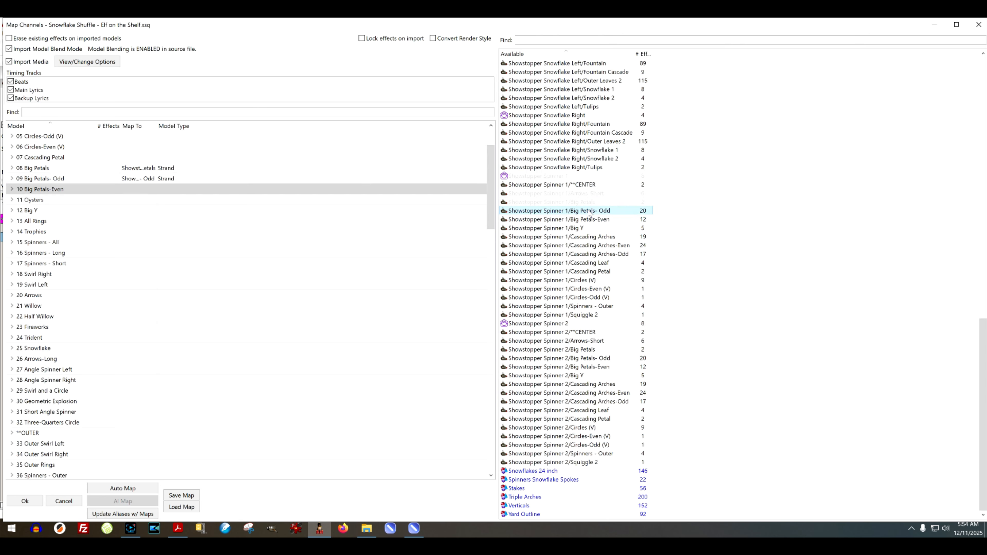
{"action": "double_click", "coordinate": [581, 221]}
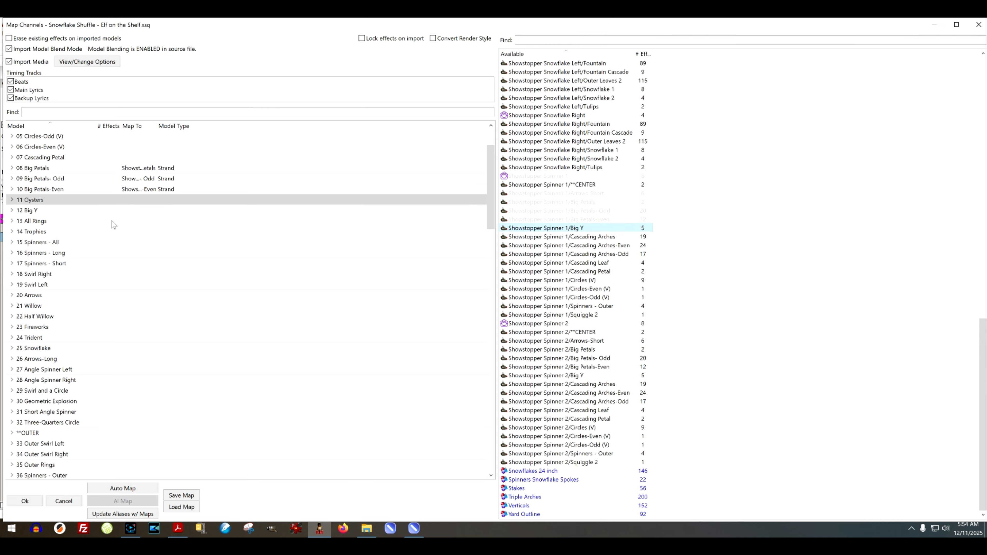
{"action": "left_click", "coordinate": [195, 211]}
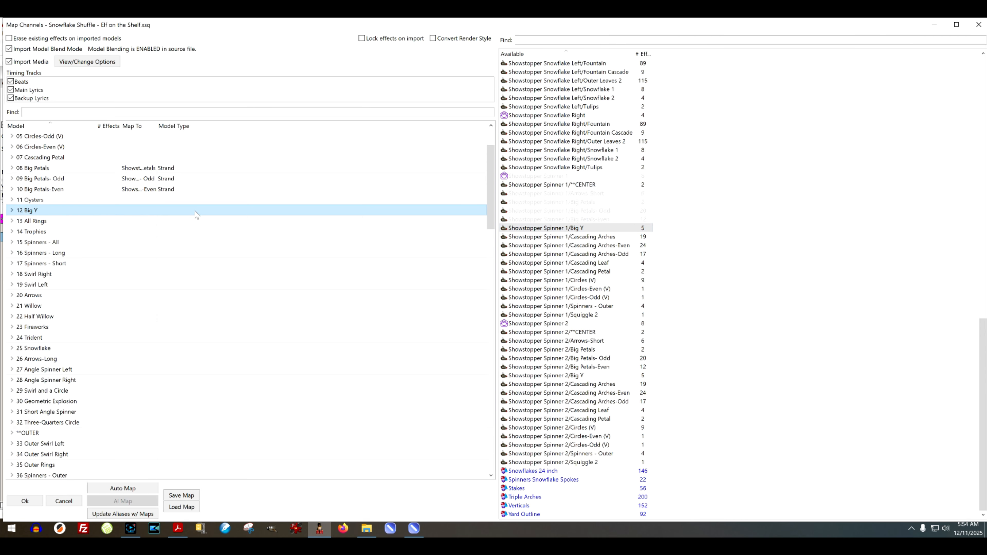
{"action": "double_click", "coordinate": [541, 228]}
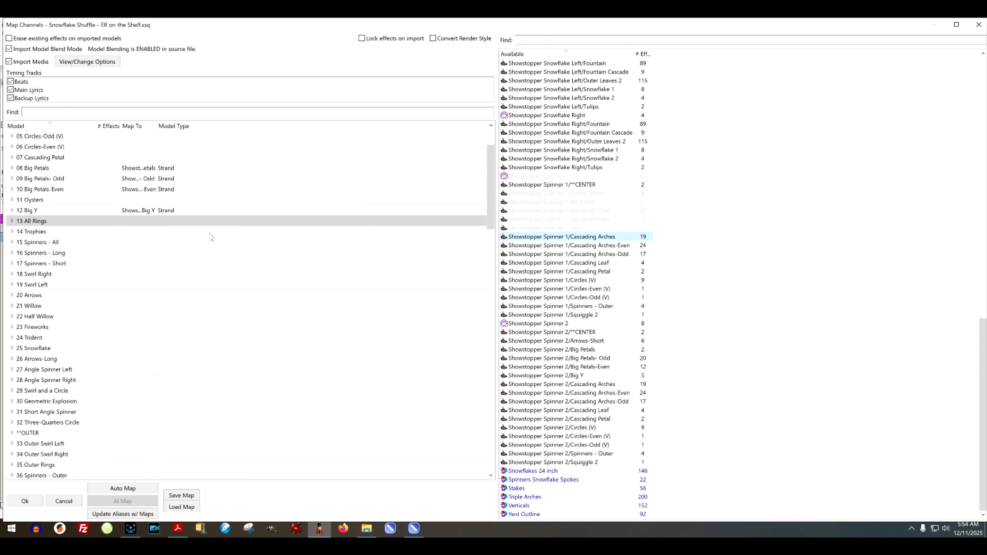
- Map the source Spinner 1 Cascading Arches, Cascading Arches-Odd and Cascading Arches-Even to target submodels 01, 02 and 03
{"action": "scroll", "coordinate": [212, 238], "scroll_direction": "up", "scroll_amount": 2}
{"action": "left_click", "coordinate": [174, 160]}
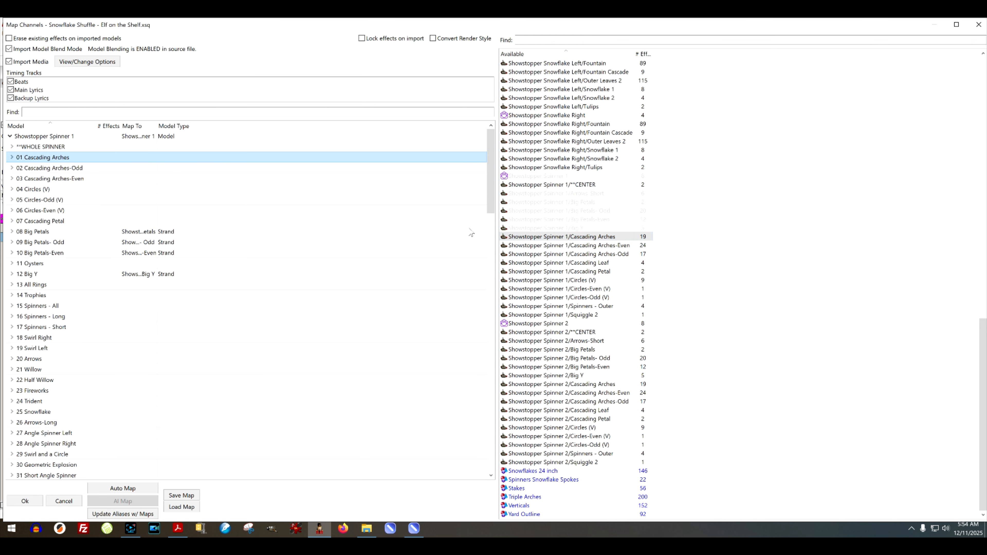
{"action": "double_click", "coordinate": [554, 238]}
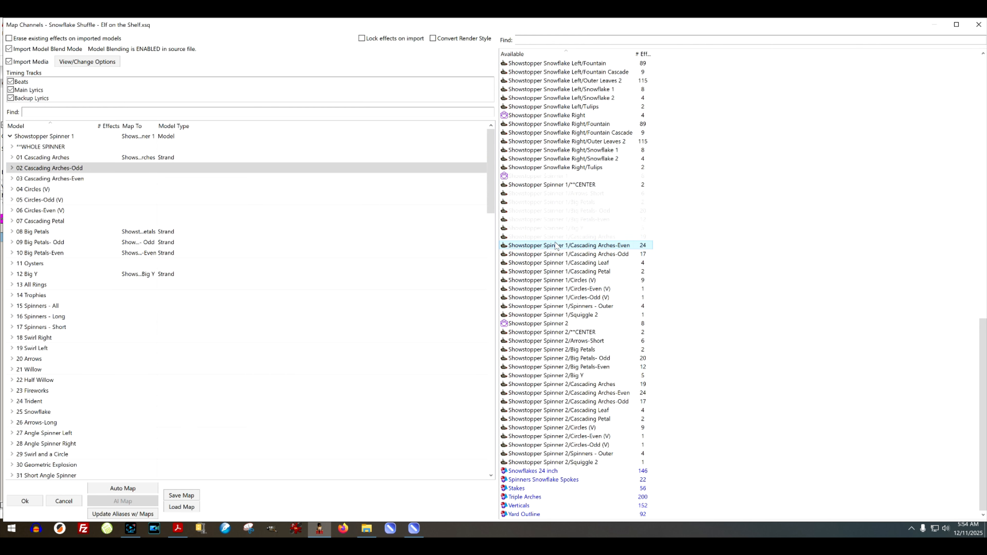
{"action": "double_click", "coordinate": [564, 255]}
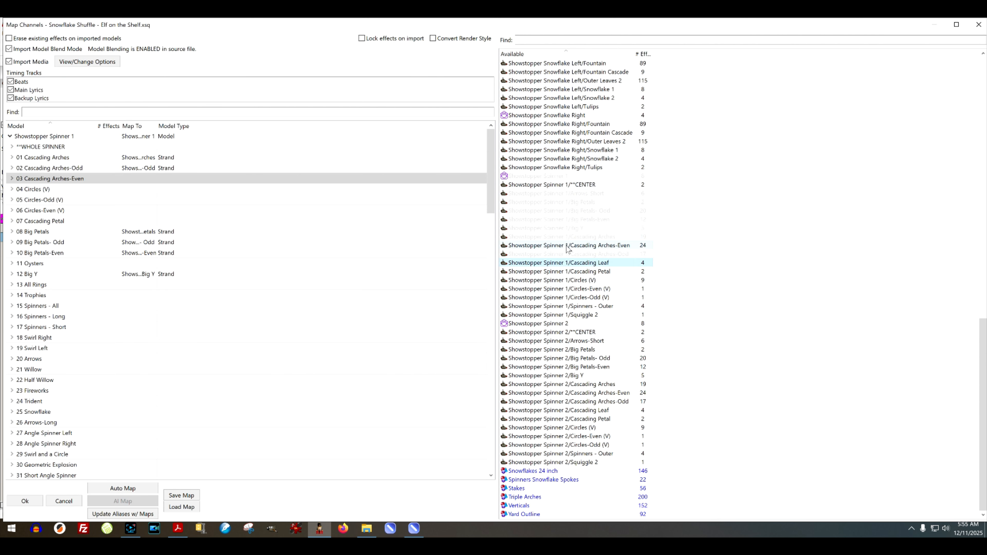
{"action": "double_click", "coordinate": [567, 246]}
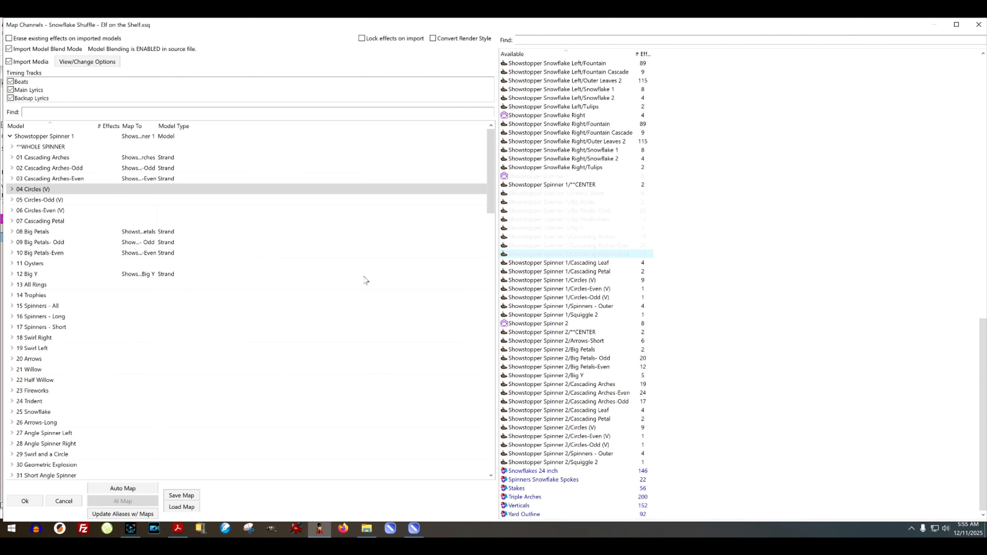
- Map the source Spinner 1 Cascading Leaf to 52 Cascading Leaf and Cascading Petal to 07 Cascading Petal
{"action": "scroll", "coordinate": [230, 336], "scroll_direction": "down", "scroll_amount": 1}
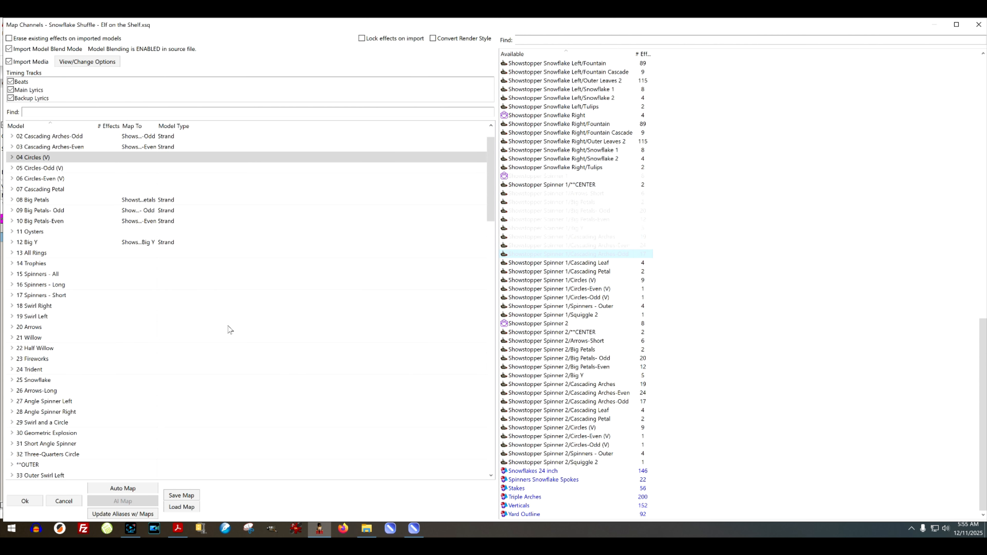
{"action": "scroll", "coordinate": [203, 385], "scroll_direction": "down", "scroll_amount": 4}
{"action": "scroll", "coordinate": [205, 391], "scroll_direction": "down", "scroll_amount": 6}
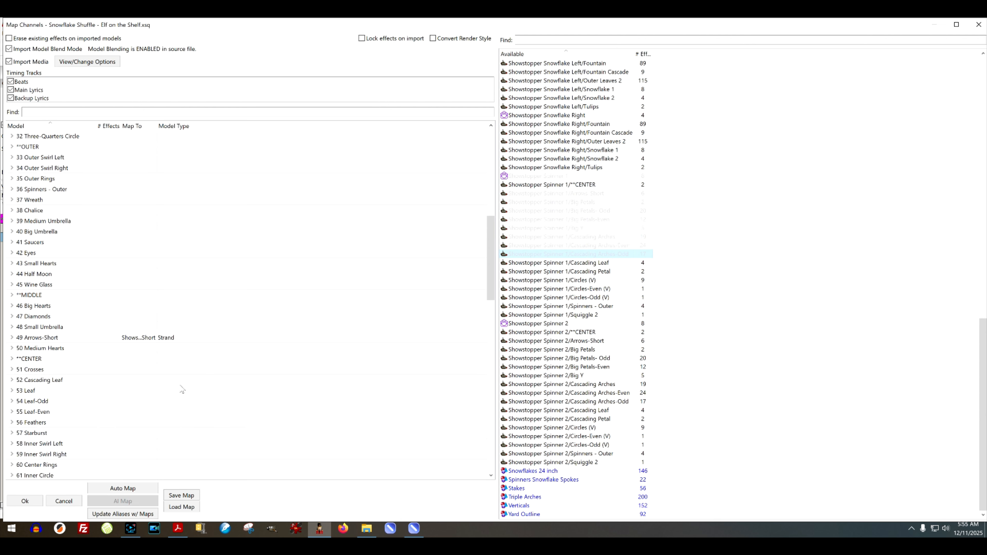
{"action": "left_click", "coordinate": [186, 382]}
{"action": "double_click", "coordinate": [588, 263]}
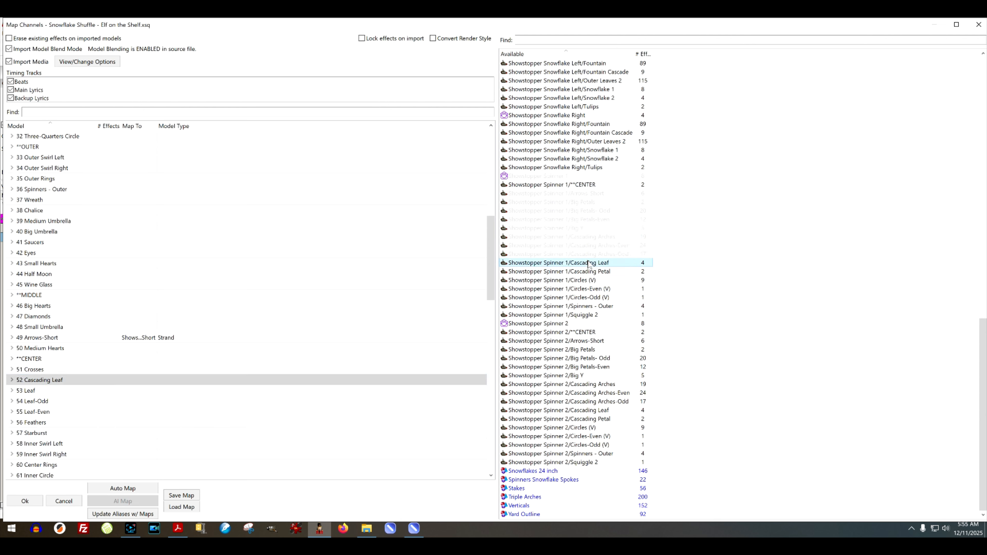
{"action": "scroll", "coordinate": [241, 258], "scroll_direction": "up", "scroll_amount": 8}
{"action": "scroll", "coordinate": [232, 254], "scroll_direction": "up", "scroll_amount": 1}
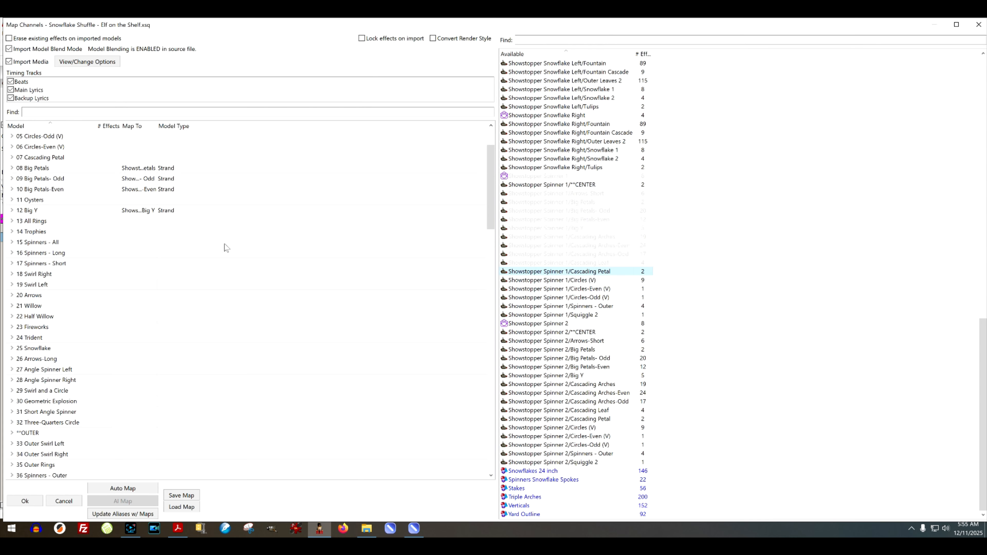
{"action": "left_click", "coordinate": [173, 159]}
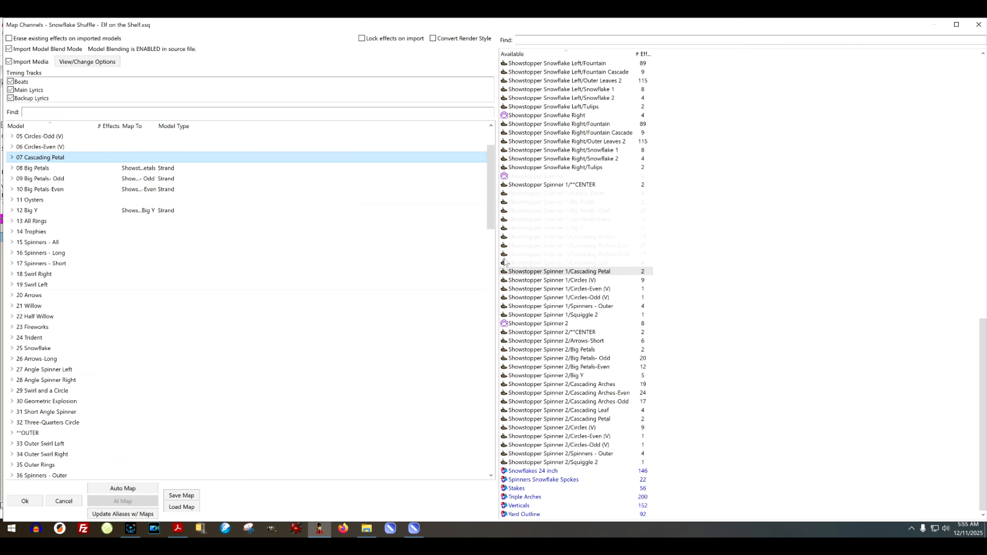
{"action": "double_click", "coordinate": [557, 272]}
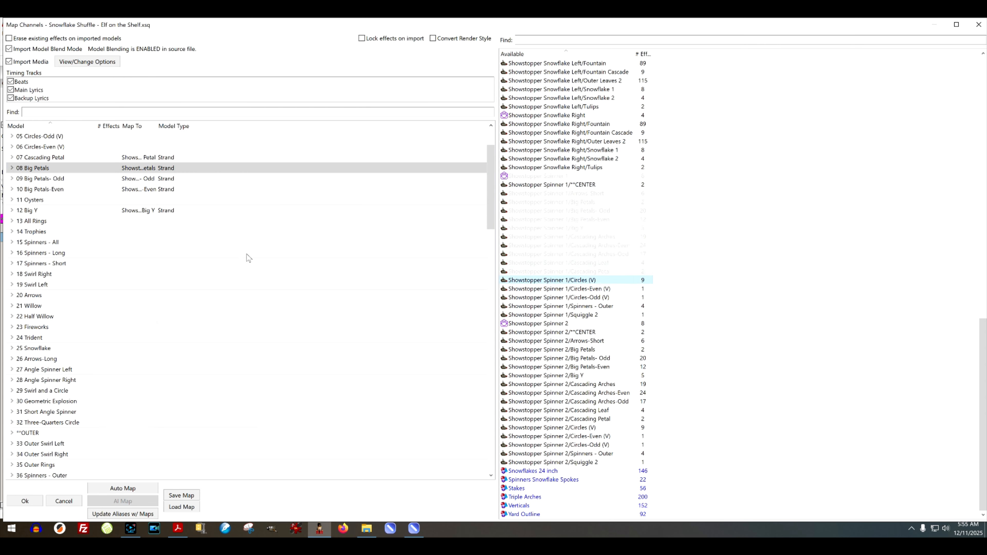
- Map the source Spinner 1 Circles (V), Circles-Odd (V) and Circles-Even (V) to target submodels 04, 05 and 06
{"action": "scroll", "coordinate": [173, 253], "scroll_direction": "up", "scroll_amount": 2}
{"action": "left_click", "coordinate": [161, 190]}
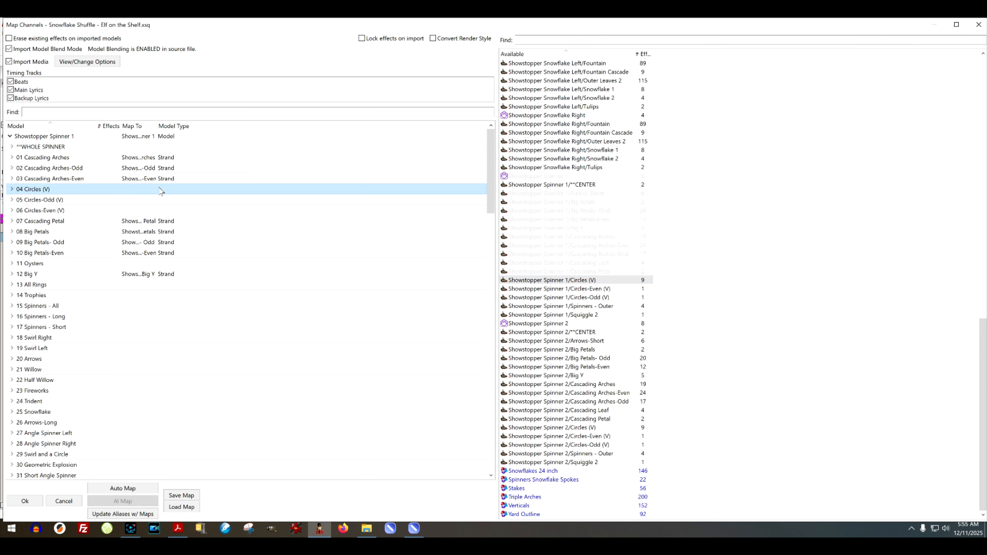
{"action": "double_click", "coordinate": [558, 281]}
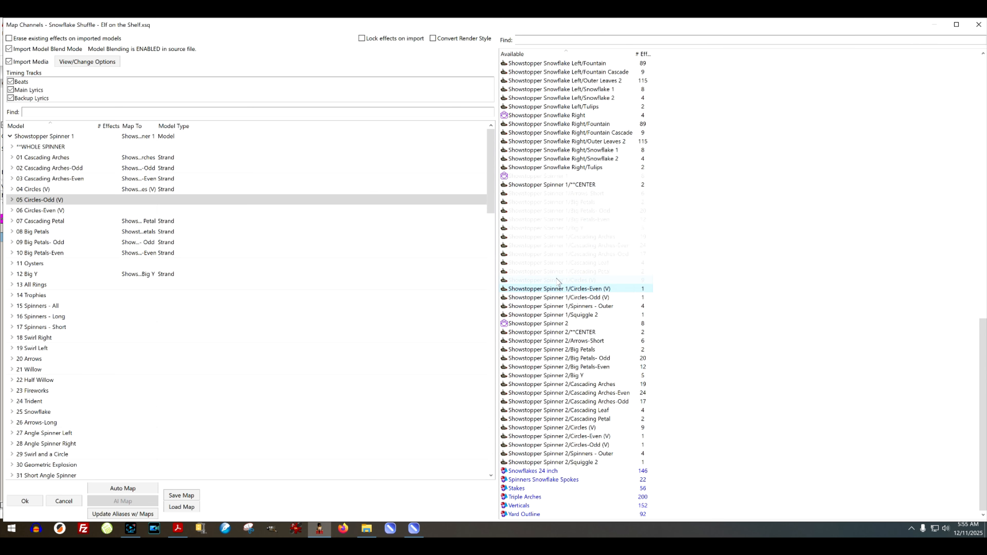
{"action": "double_click", "coordinate": [558, 297]}
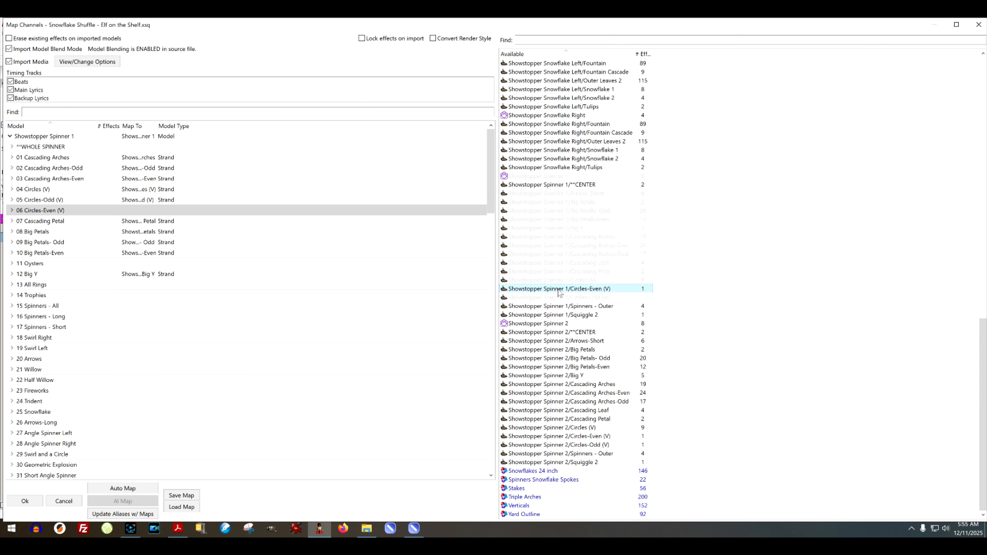
{"action": "double_click", "coordinate": [559, 290]}
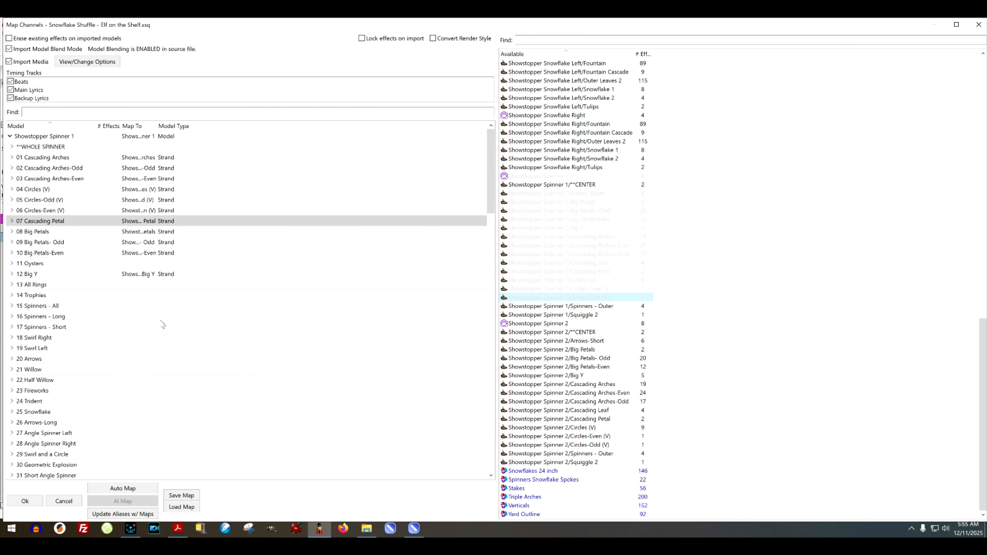
- Map the source Showstopper Spinner 1/Spinners - Outer to the target submodel 36 Spinners - Outer
{"action": "left_click", "coordinate": [159, 318]}
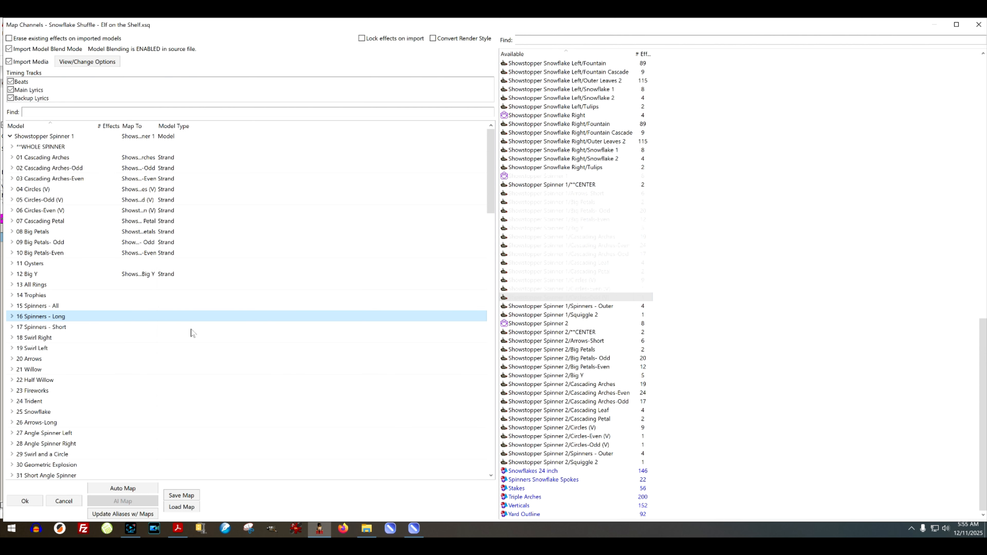
{"action": "scroll", "coordinate": [196, 373], "scroll_direction": "down", "scroll_amount": 6}
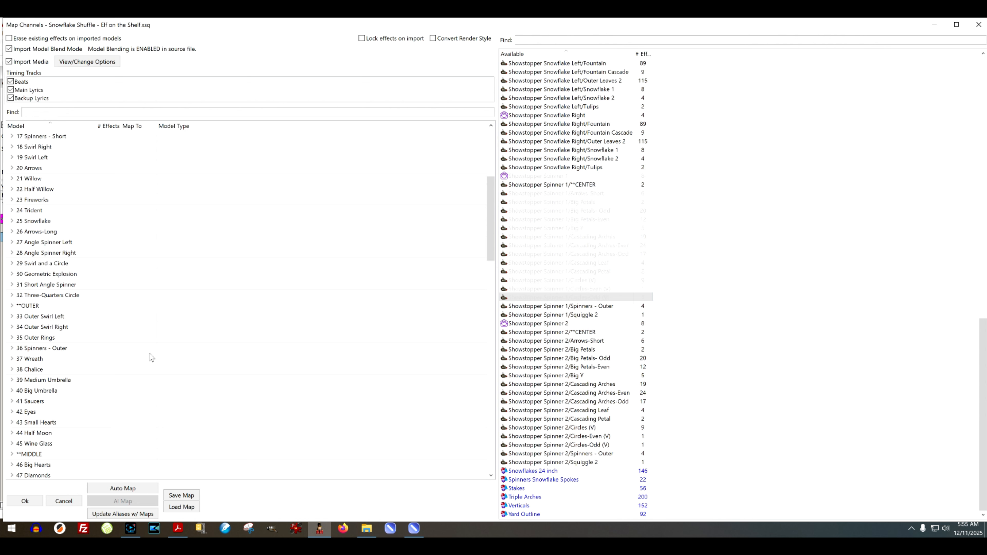
{"action": "left_click", "coordinate": [199, 349]}
{"action": "double_click", "coordinate": [584, 307]}
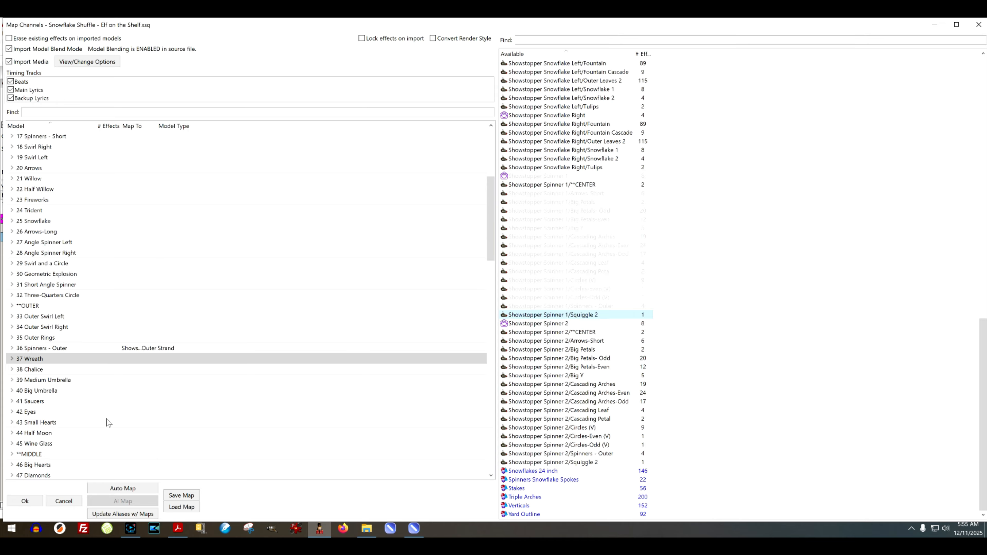
{"action": "scroll", "coordinate": [176, 346], "scroll_direction": "up", "scroll_amount": 5}
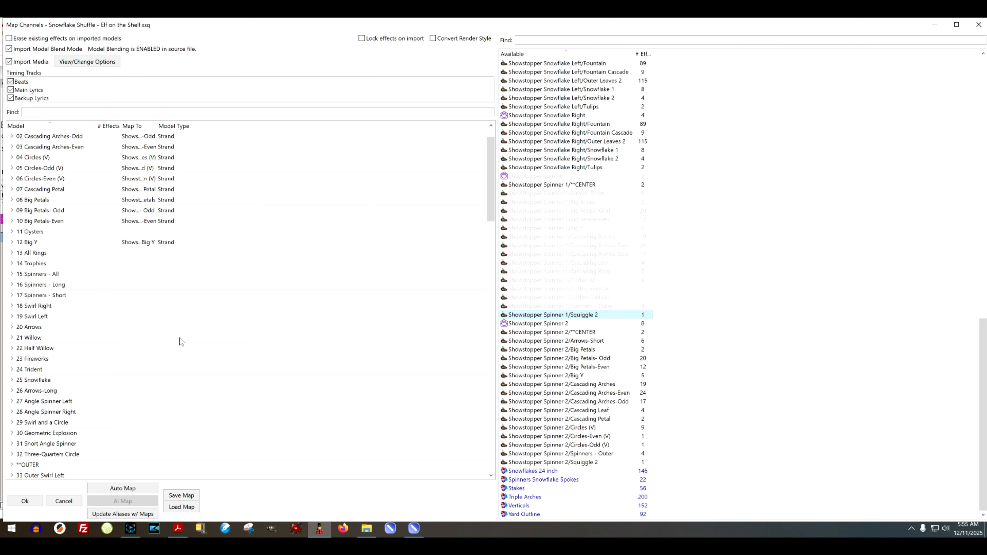
- Map the source Showstopper Spinner 1/Squiggle 2 to the target submodel 69 Squiggle 2, and run the import without saving the mapping
{"action": "scroll", "coordinate": [180, 342], "scroll_direction": "down", "scroll_amount": 14}
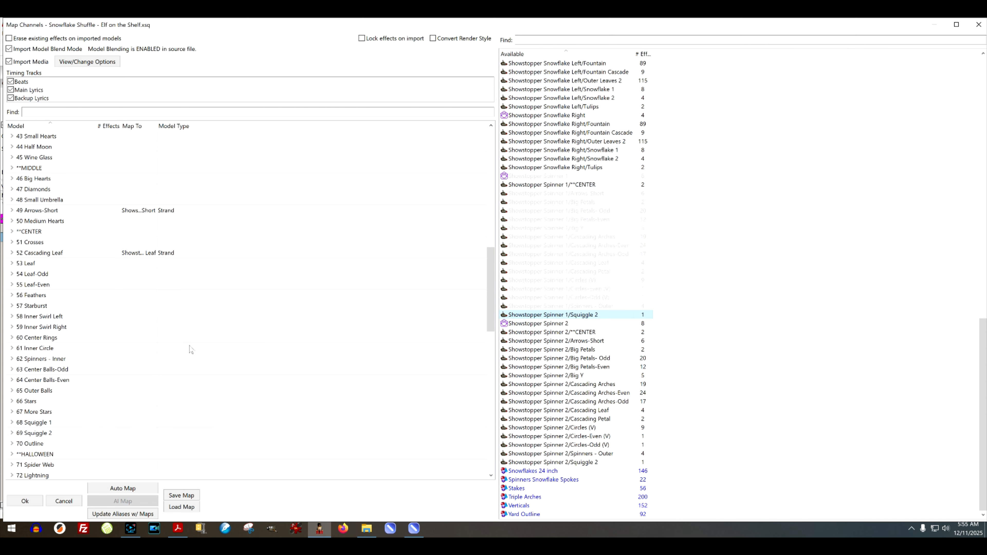
{"action": "left_click", "coordinate": [195, 433]}
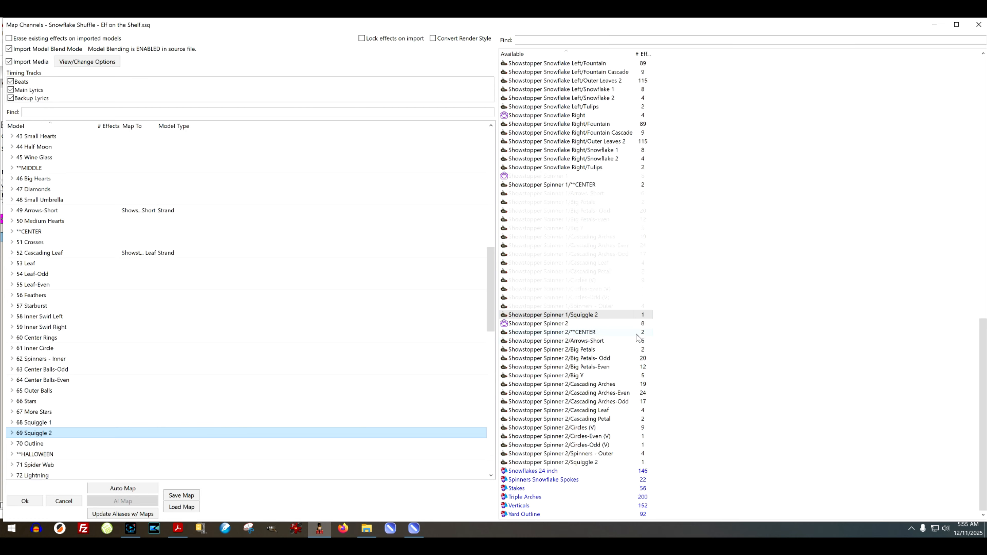
{"action": "double_click", "coordinate": [615, 318]}
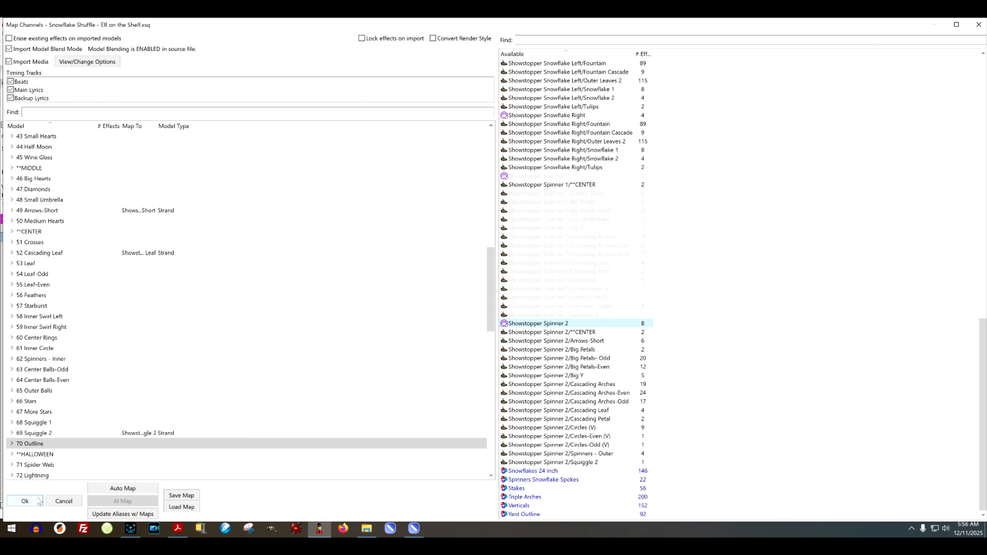
{"action": "left_click", "coordinate": [31, 504]}
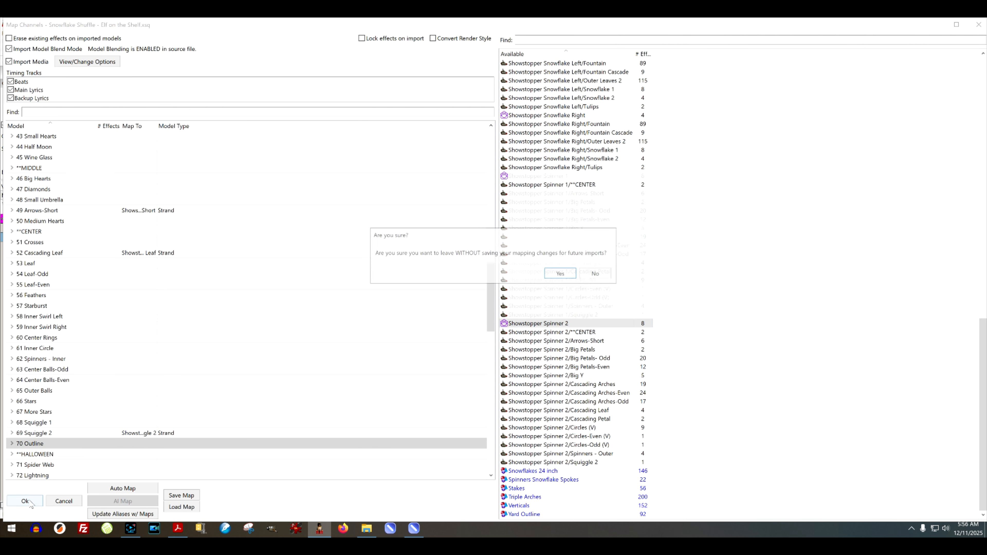
{"action": "left_click", "coordinate": [559, 278]}
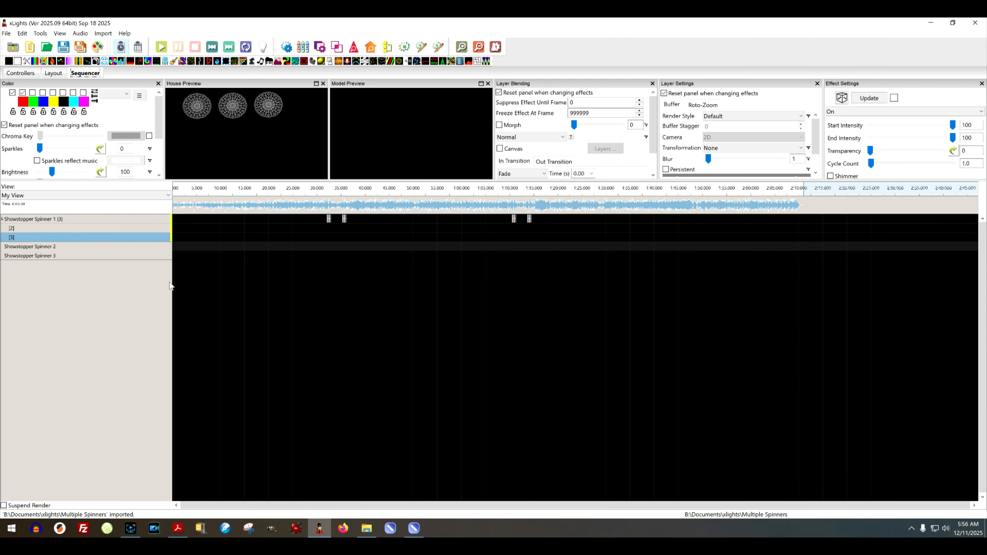
- Expand the Showstopper Spinner 1 submodels, and switch to Master View with the Main Lyrics and Backup Lyrics tracks collapsed
{"action": "double_click", "coordinate": [141, 222]}
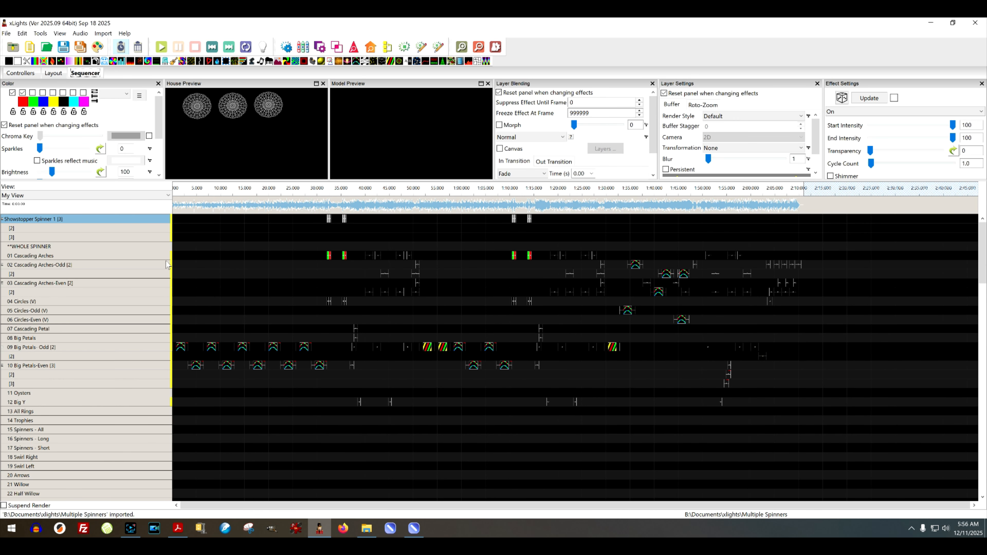
{"action": "left_click", "coordinate": [139, 198]}
{"action": "left_click", "coordinate": [124, 206]}
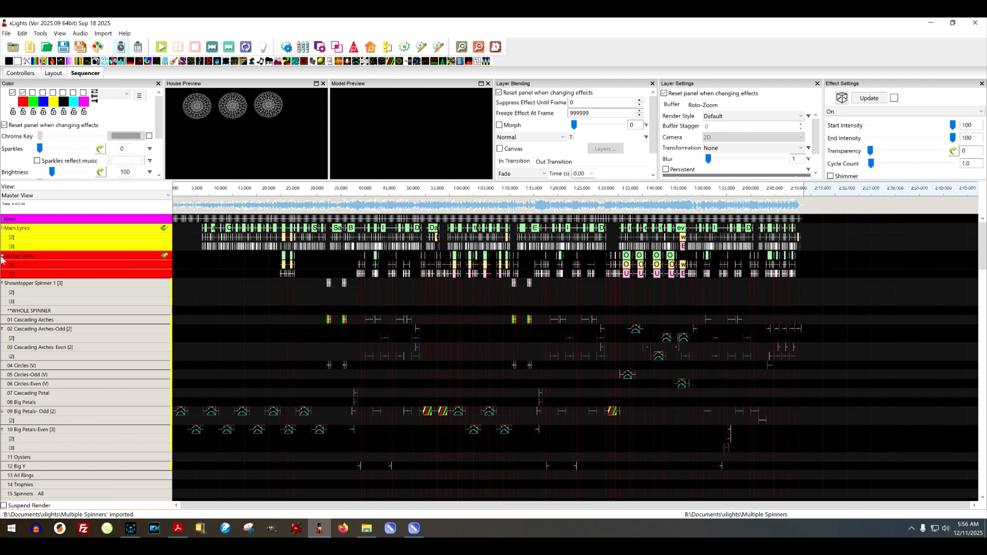
{"action": "double_click", "coordinate": [23, 256]}
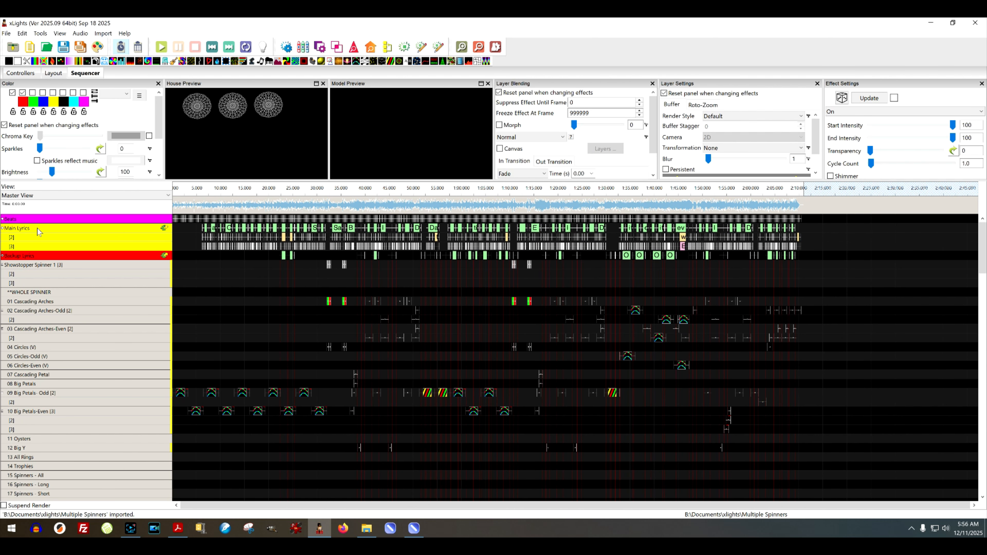
{"action": "double_click", "coordinate": [39, 229]}
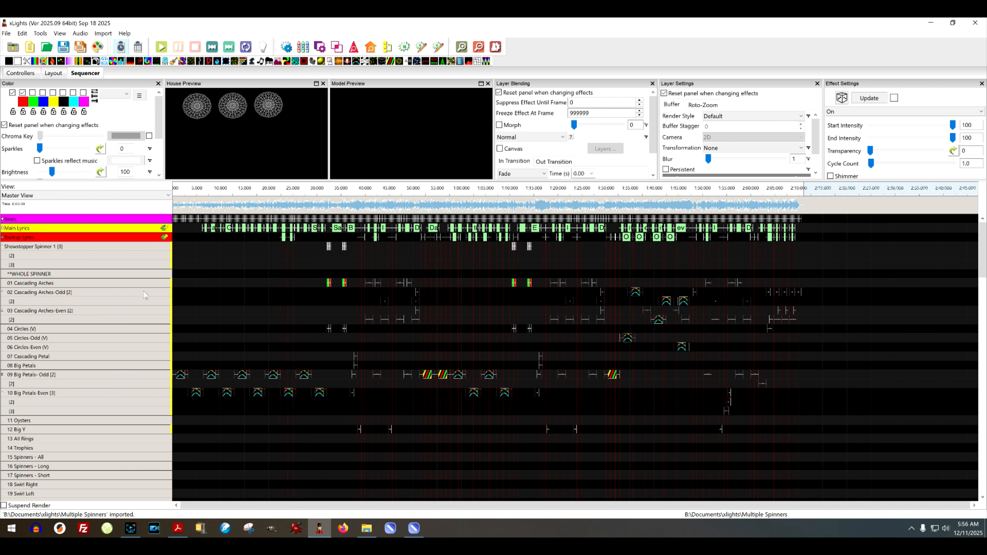
- Save the sequence as Snowflake Shuffle in the Multiple Spinners folder
{"action": "scroll", "coordinate": [304, 372], "scroll_direction": "down", "scroll_amount": 7}
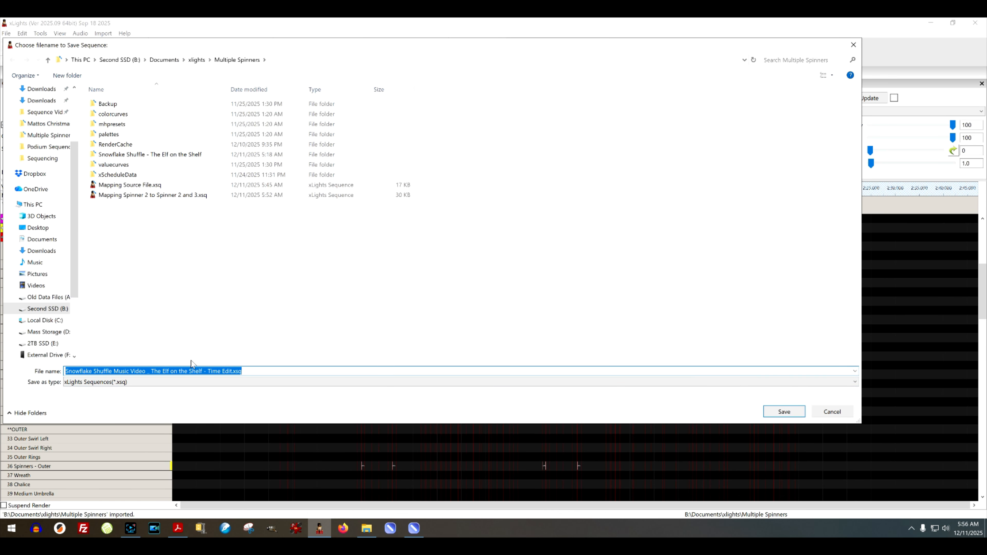
{"action": "type", "text": "Snowflake Shuffle"}
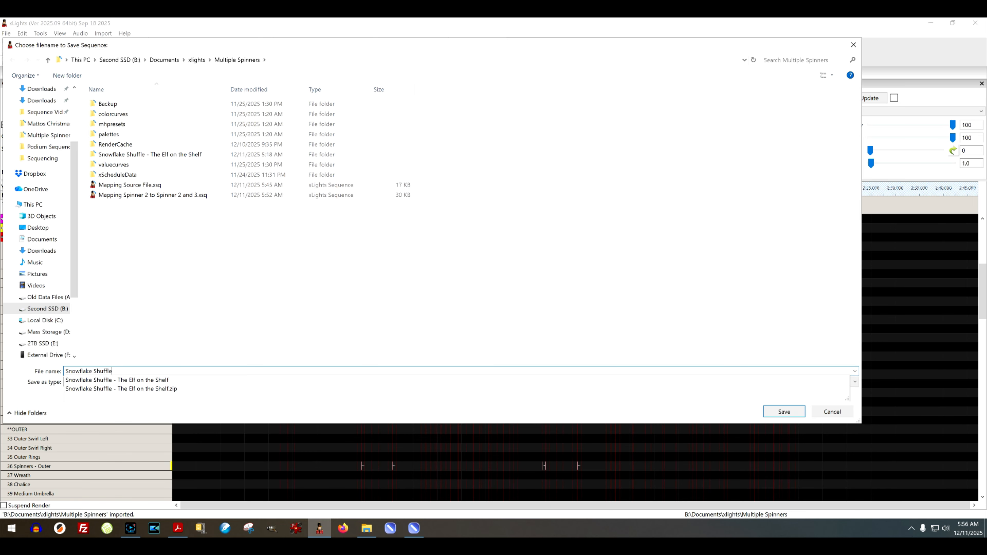
{"action": "key", "text": "Return"}
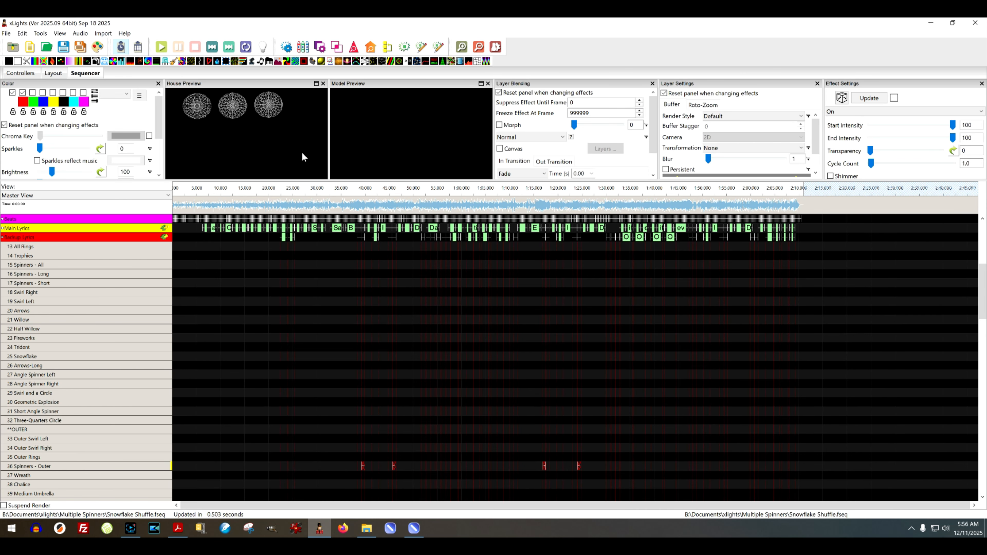
- Undock and enlarge the House Preview, and set the audio volume to Quiet
{"action": "left_click_drag", "start_coordinate": [228, 87], "coordinate": [545, 164]}
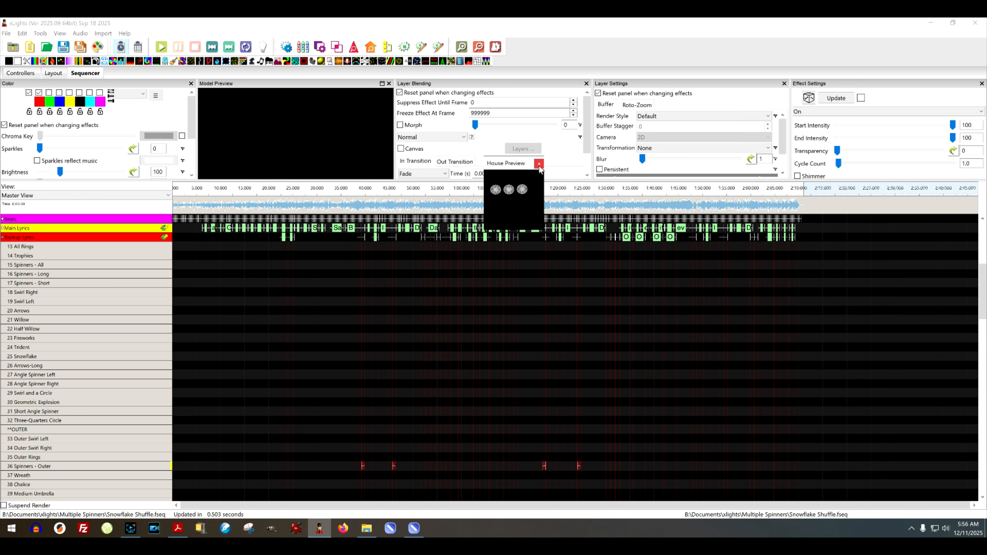
{"action": "left_click_drag", "start_coordinate": [545, 232], "coordinate": [913, 398]}
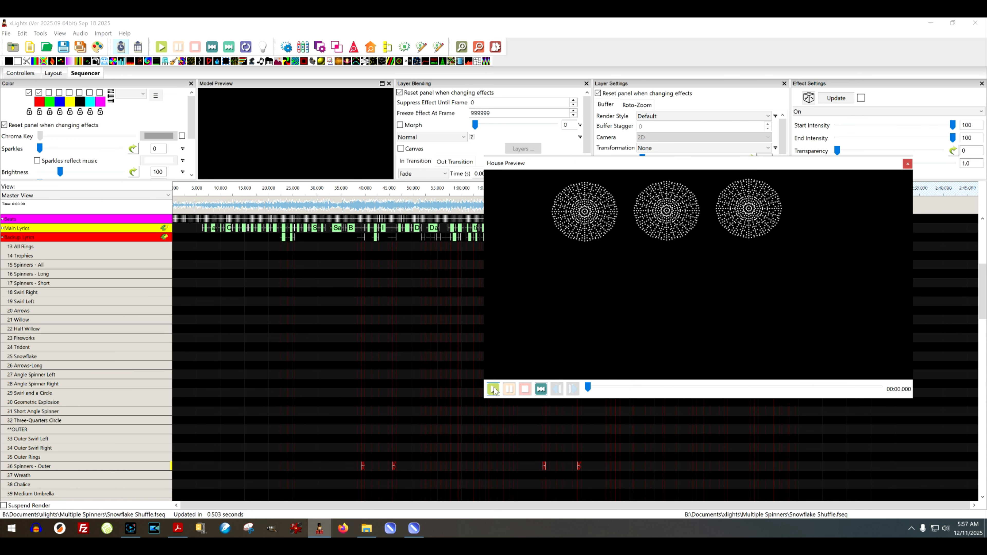
{"action": "left_click", "coordinate": [80, 33]}
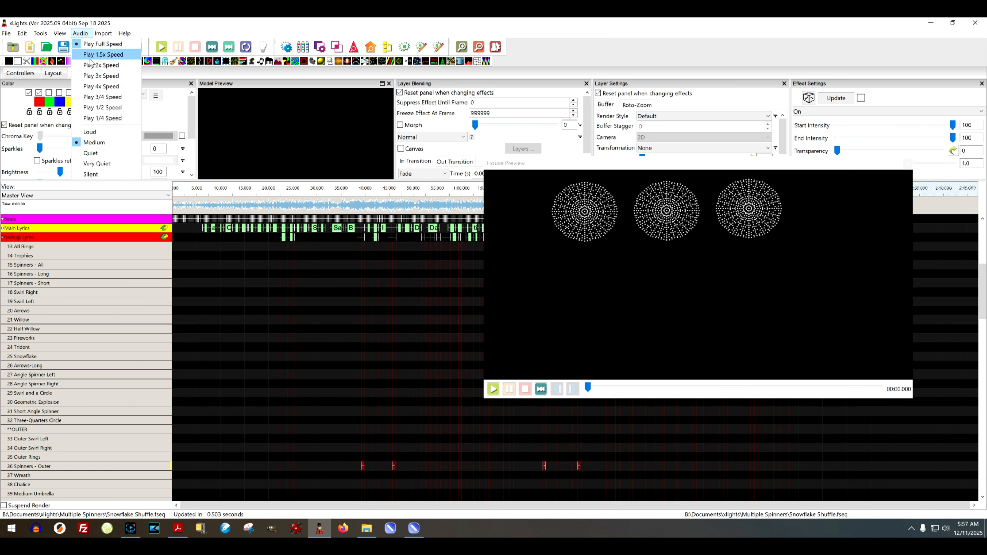
{"action": "left_click", "coordinate": [124, 152]}
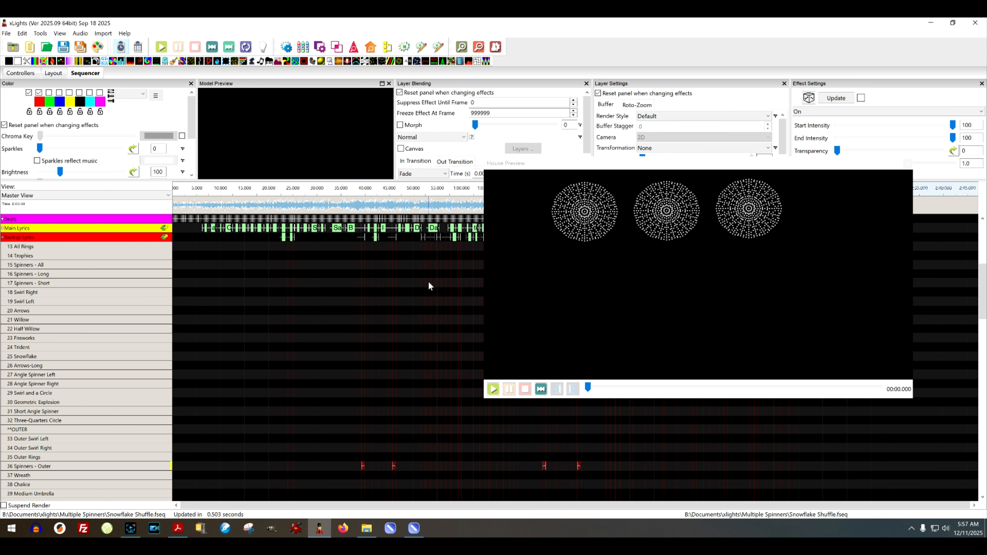
- Play the opening seconds of the sequence in the House Preview, stop playback and dock the preview again
{"action": "left_click", "coordinate": [493, 389]}
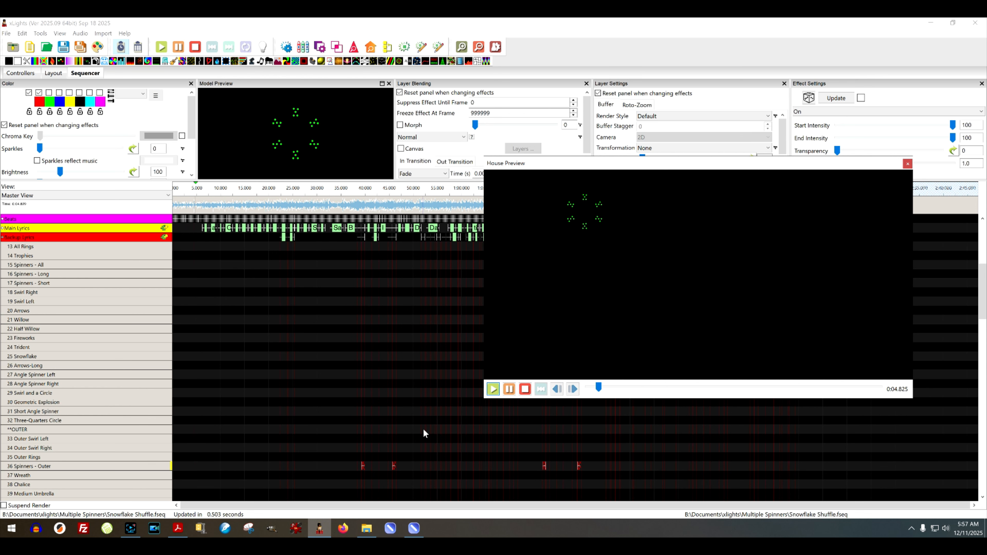
{"action": "left_click", "coordinate": [526, 393]}
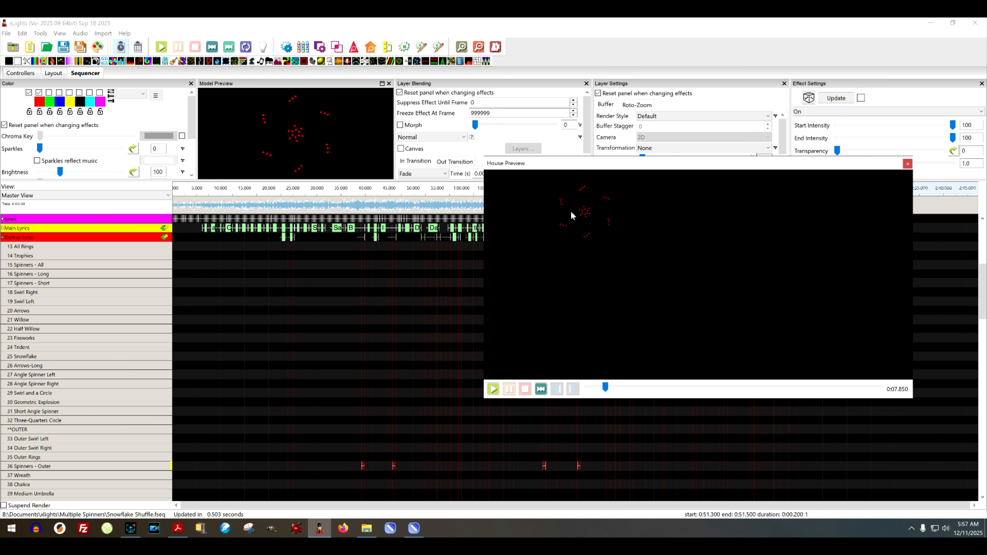
{"action": "left_click_drag", "start_coordinate": [644, 171], "coordinate": [564, 117]}
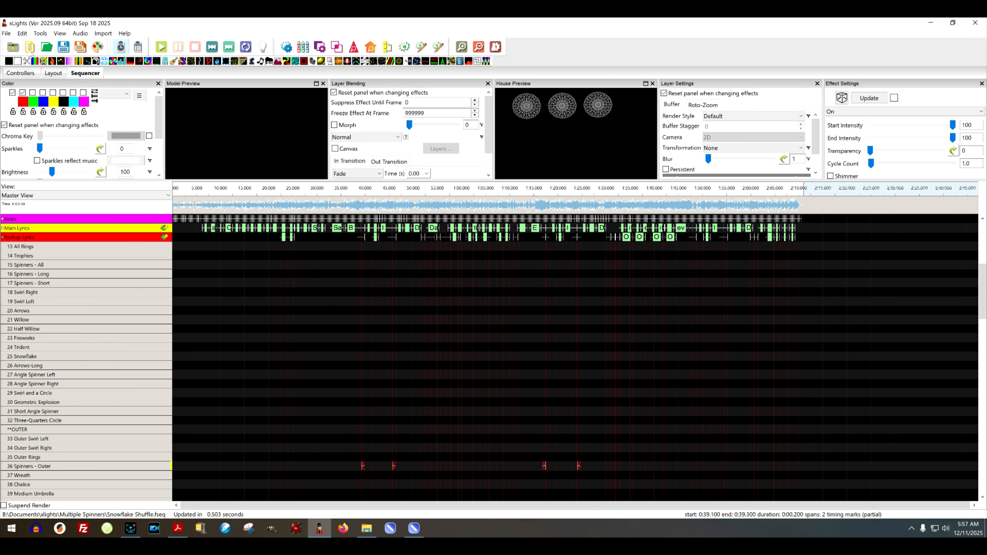
- Start an effects import from Snowflake Shuffle.xsq and map its channels automatically
{"action": "left_click", "coordinate": [103, 33]}
{"action": "left_click", "coordinate": [118, 43]}
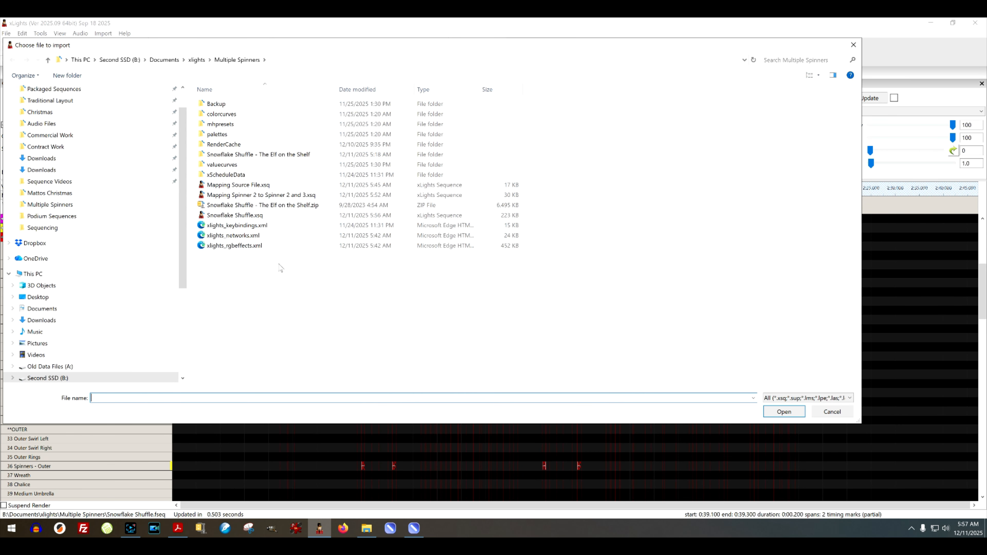
{"action": "left_click", "coordinate": [246, 217]}
{"action": "key", "text": "Return"}
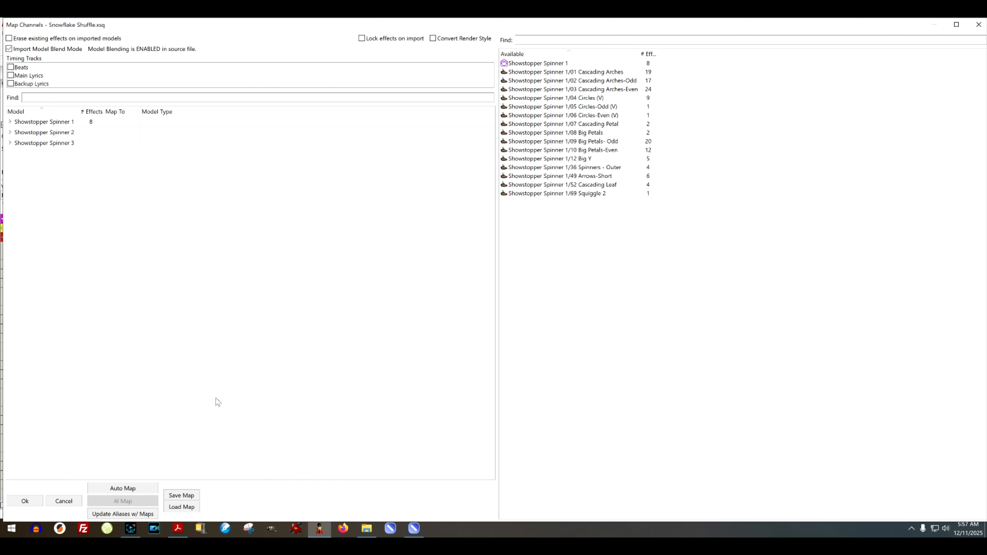
{"action": "left_click", "coordinate": [133, 489]}
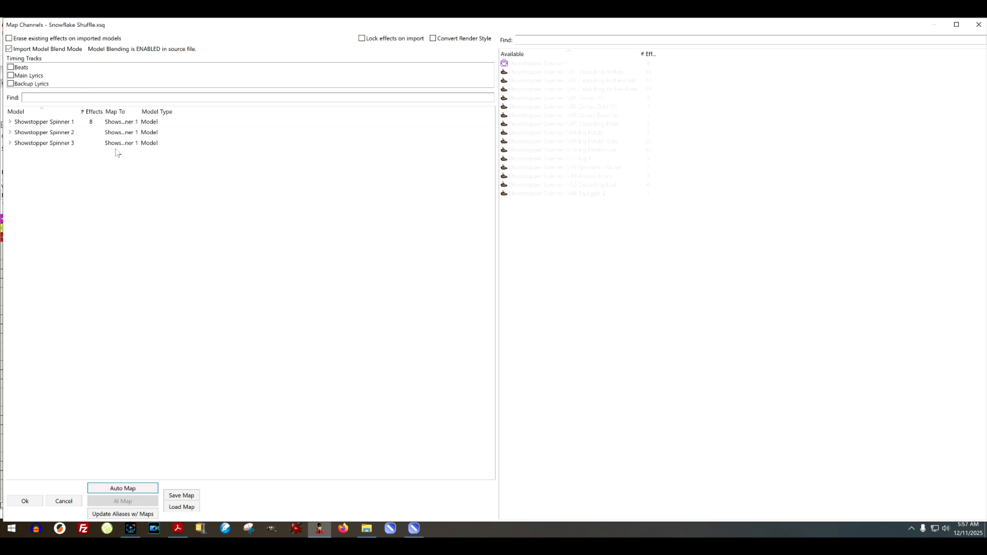
- Check the submodel mappings of Showstopper Spinners 2 and 3, and run the import without saving the mapping
{"action": "left_click", "coordinate": [10, 133]}
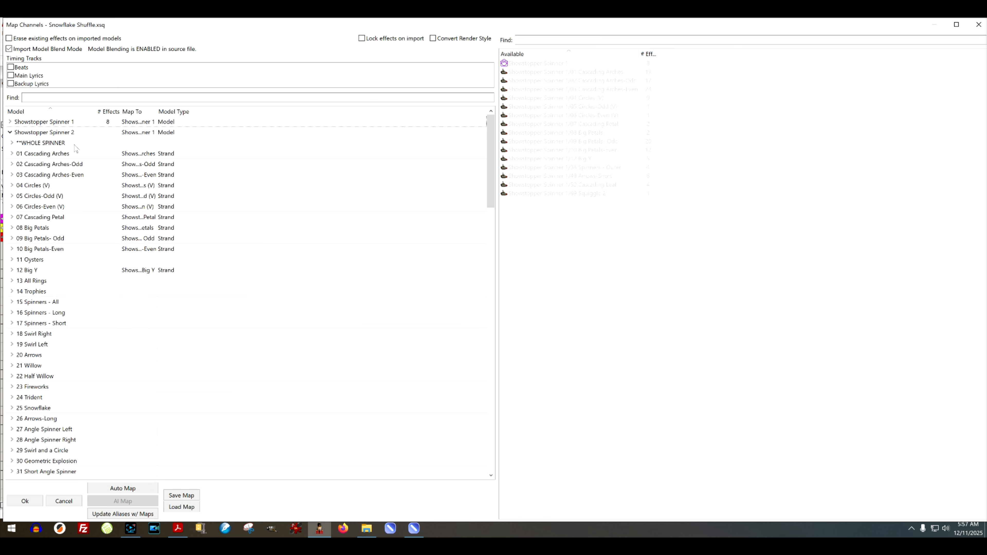
{"action": "left_click", "coordinate": [10, 132]}
{"action": "left_click", "coordinate": [10, 143]}
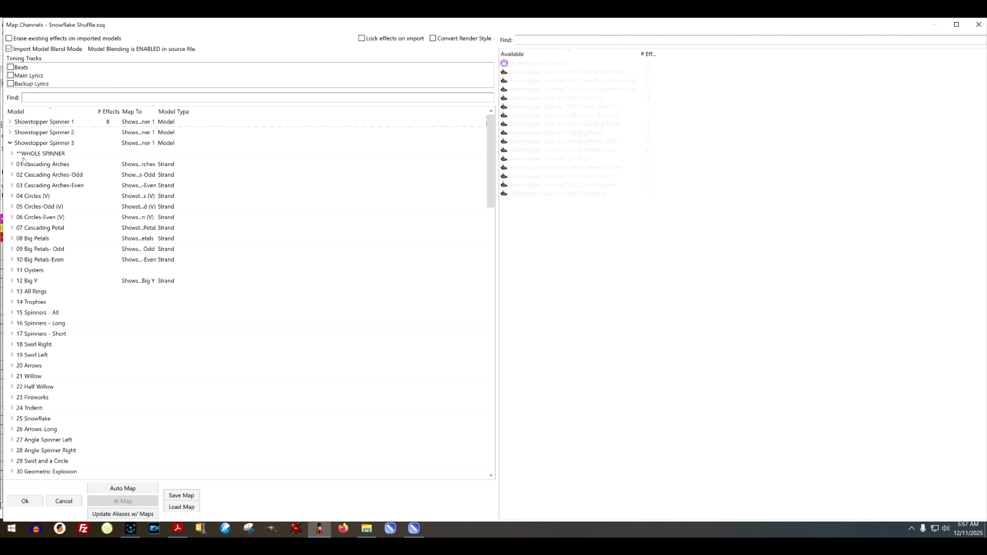
{"action": "left_click", "coordinate": [10, 143]}
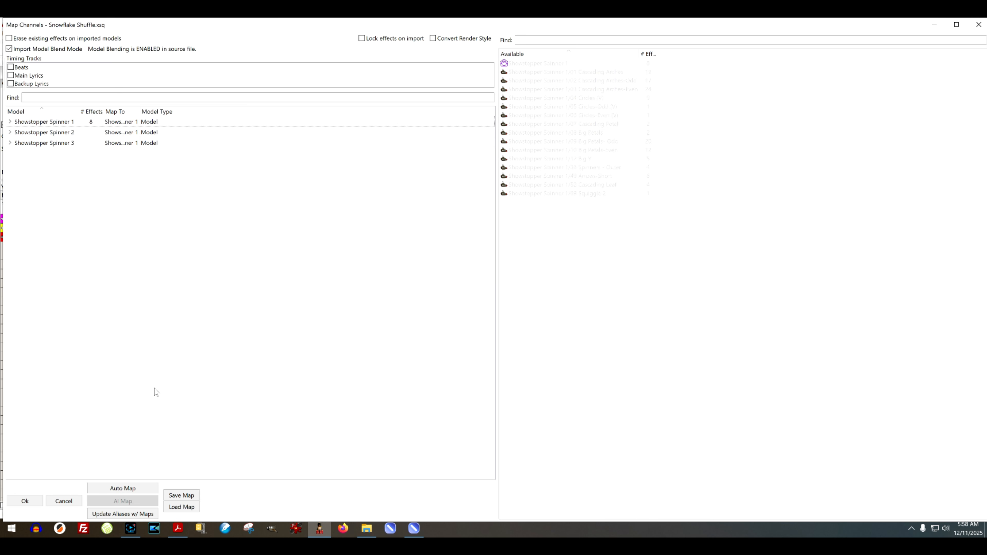
{"action": "left_click", "coordinate": [26, 501]}
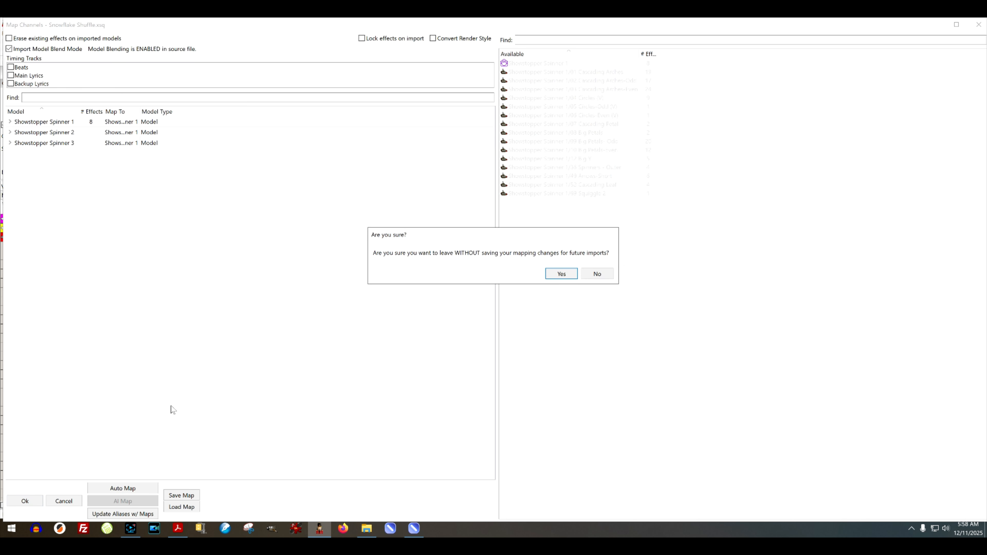
{"action": "left_click", "coordinate": [562, 274]}
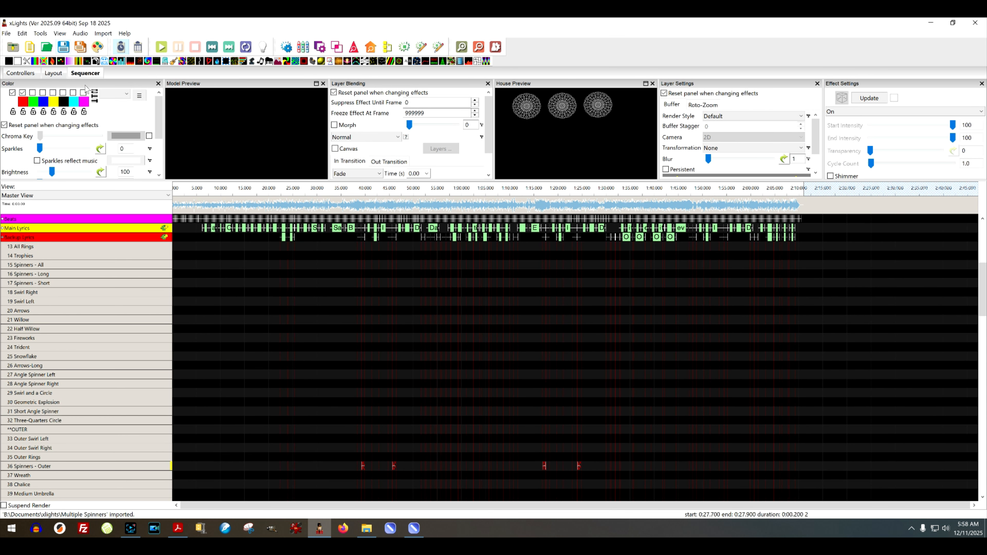
- Save the sequence, and undock the House Preview with the three spinners enlarged and centred in it
{"action": "key", "text": "ctrl+s"}
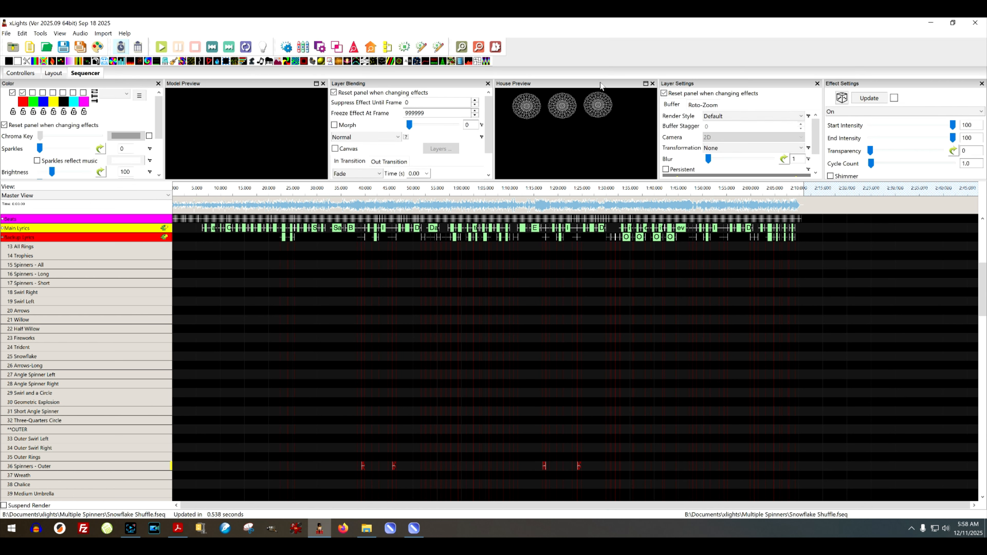
{"action": "left_click_drag", "start_coordinate": [601, 85], "coordinate": [602, 154]}
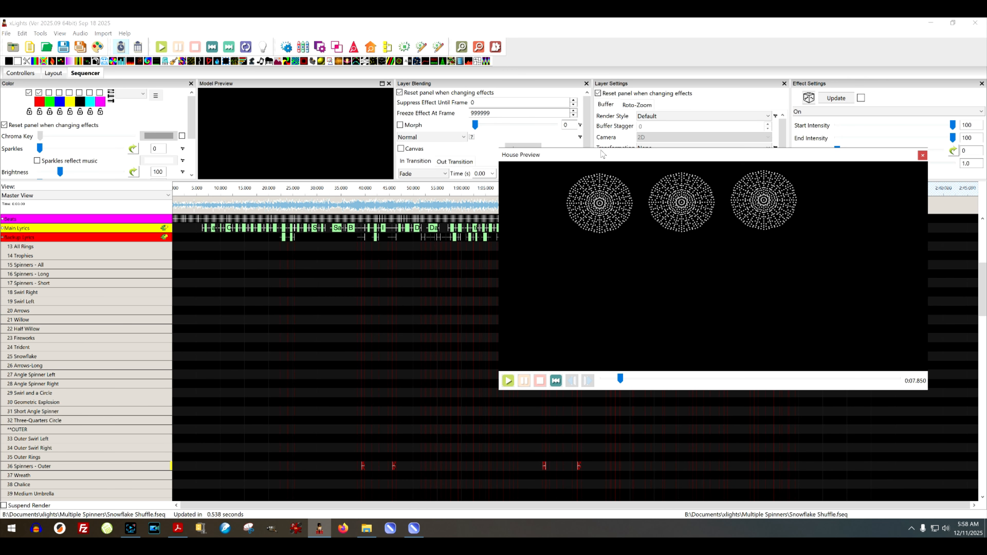
{"action": "scroll", "coordinate": [617, 304], "scroll_direction": "up", "scroll_amount": 4}
{"action": "left_click_drag", "start_coordinate": [617, 303], "coordinate": [647, 372]}
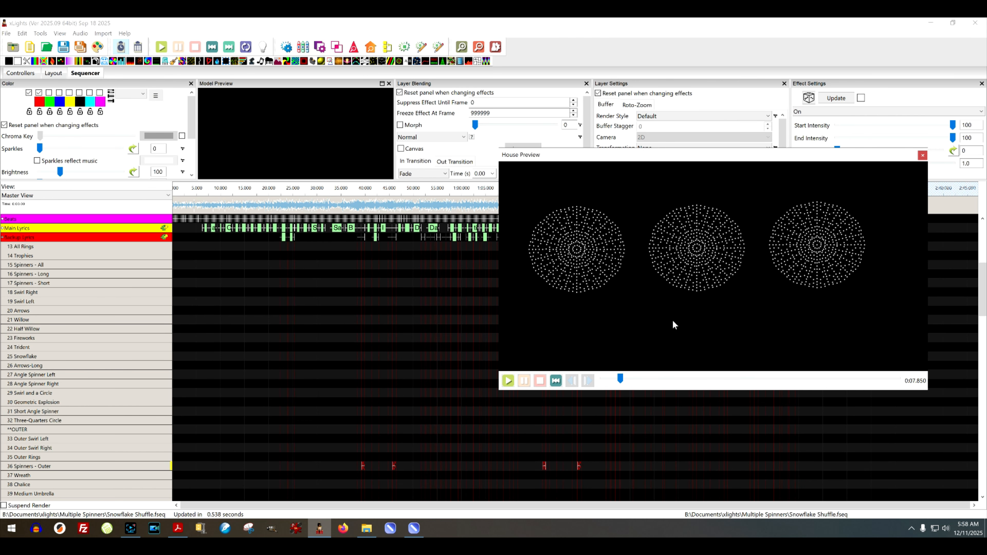
- Play the sequence on all three spinners in the House Preview, stop it and return the preview to its dock
{"action": "left_click", "coordinate": [508, 381]}
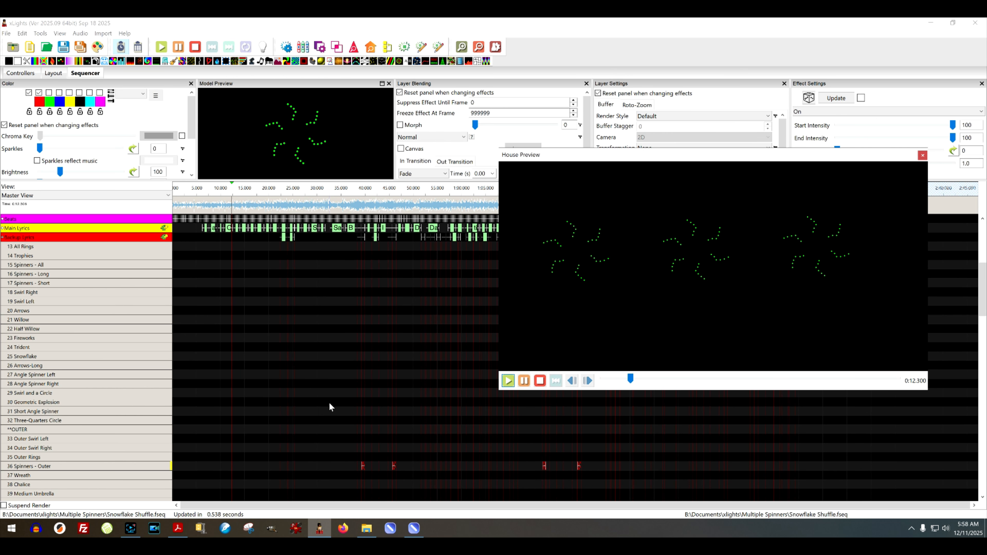
{"action": "left_click", "coordinate": [542, 381]}
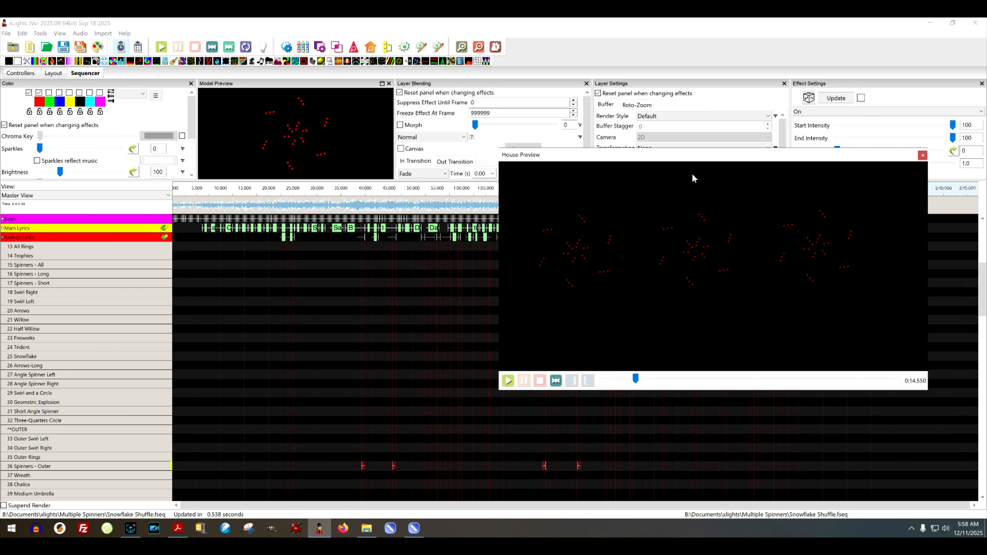
{"action": "left_click_drag", "start_coordinate": [716, 159], "coordinate": [592, 147]}
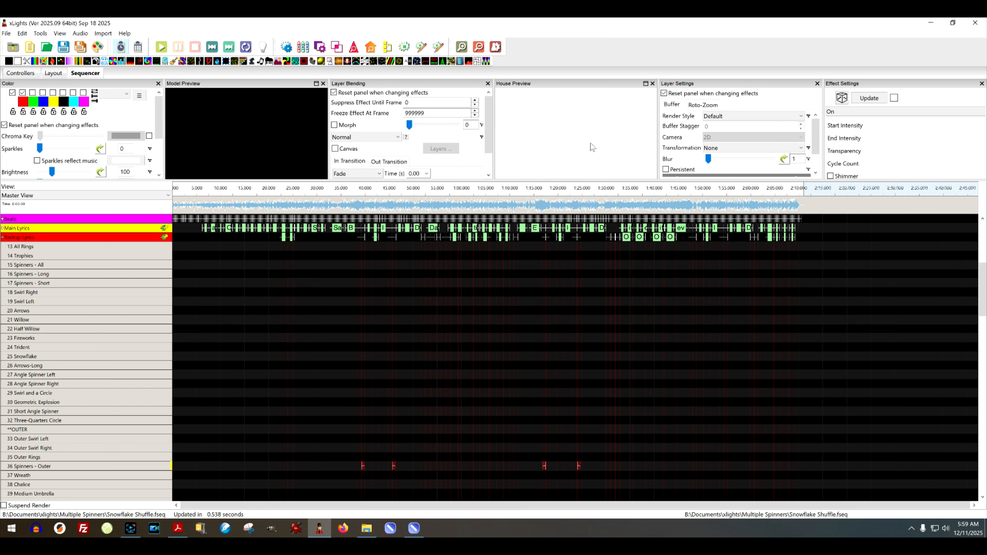